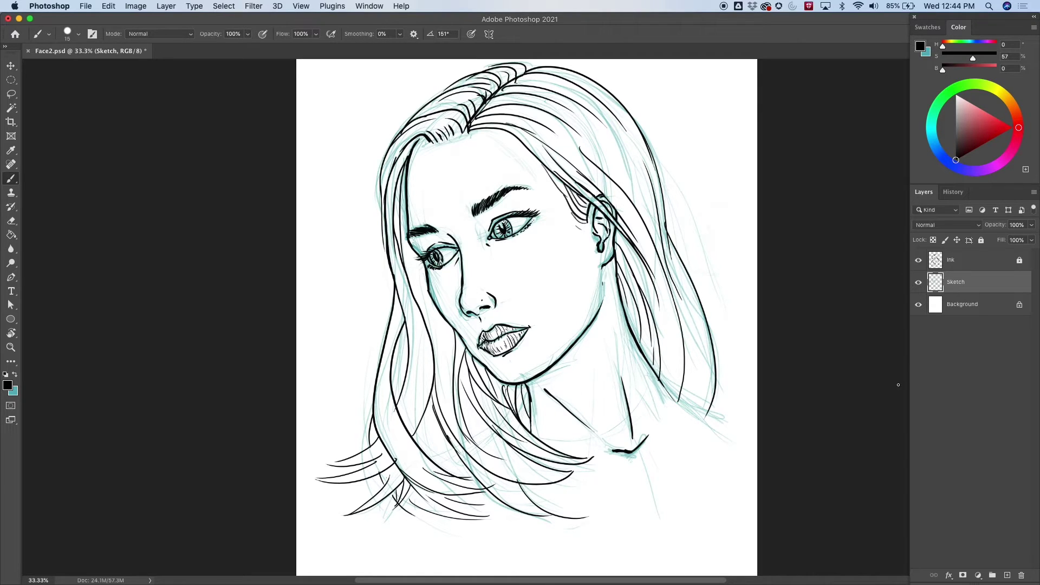
# Toggle the visibility of the Ink and Sketch layers to compare the inked lines with the rough sketch
pyautogui.click(919, 261)
pyautogui.click(919, 262)
pyautogui.click(919, 283)
pyautogui.click(919, 283)
pyautogui.click(919, 283)
pyautogui.click(920, 283)
pyautogui.click(919, 283)
pyautogui.click(920, 283)
pyautogui.click(919, 282)
pyautogui.click(918, 282)
# Hide the Sketch layer and make the Background layer active
pyautogui.click(968, 307)
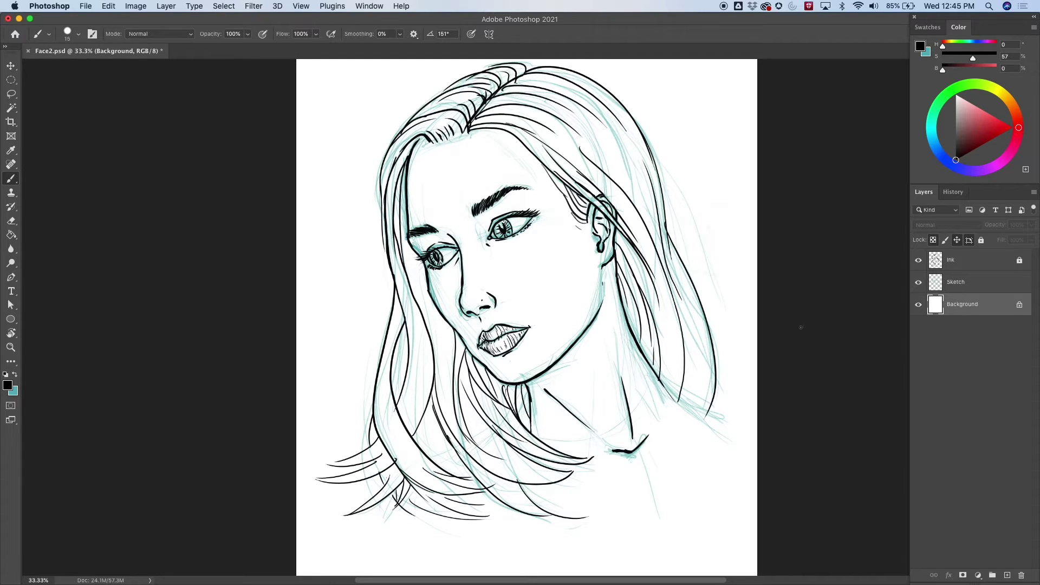
pyautogui.click(918, 282)
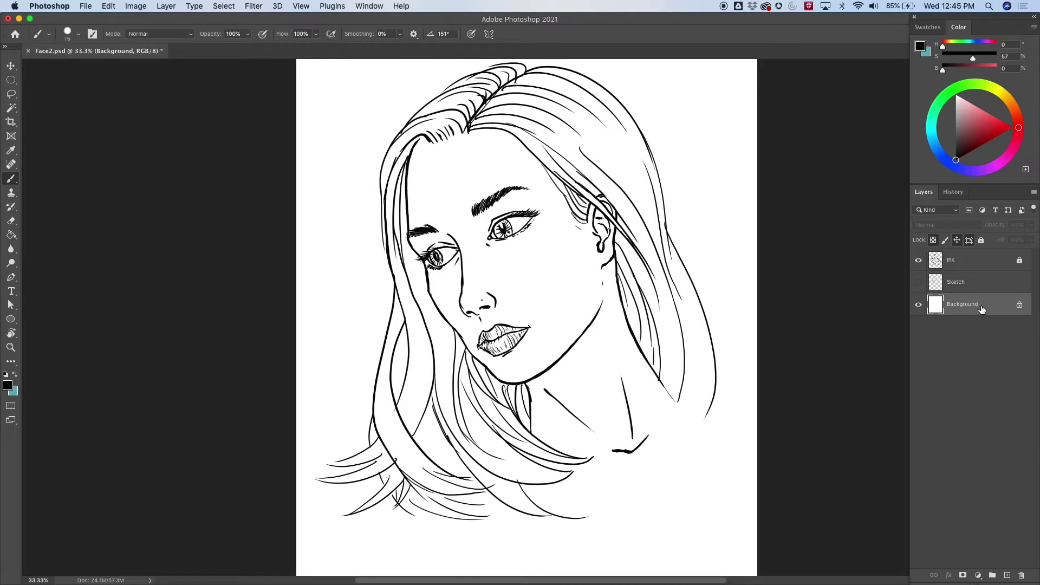
pyautogui.press('cmd+a')
# Set the foreground colour to a neutral mid grey from the Grayscale swatches
pyautogui.click(960, 125)
pyautogui.moveTo(961, 125); pyautogui.dragTo(957, 126)
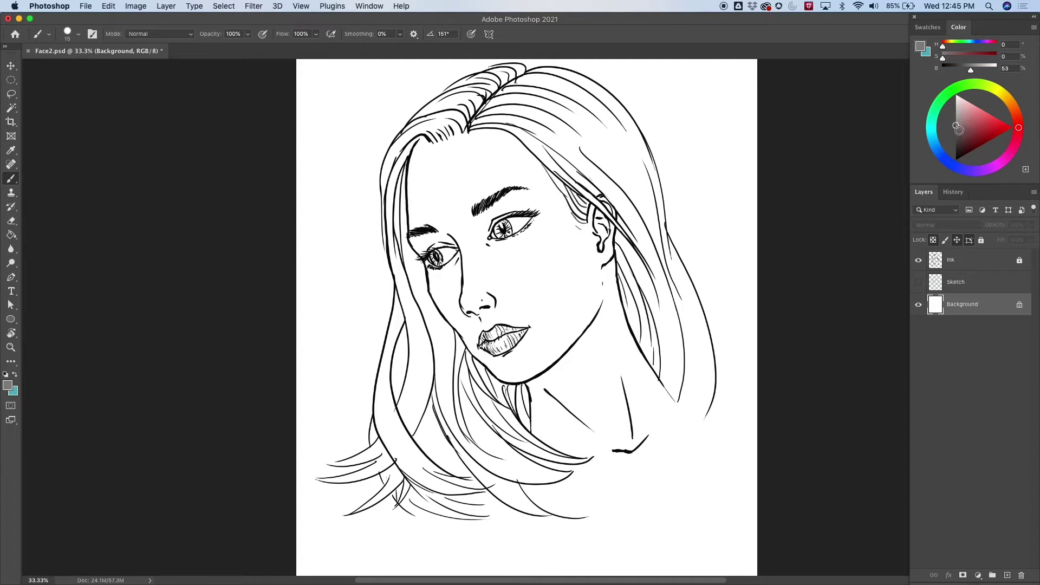
pyautogui.click(956, 125)
pyautogui.moveTo(954, 124); pyautogui.dragTo(956, 128)
pyautogui.click(942, 26)
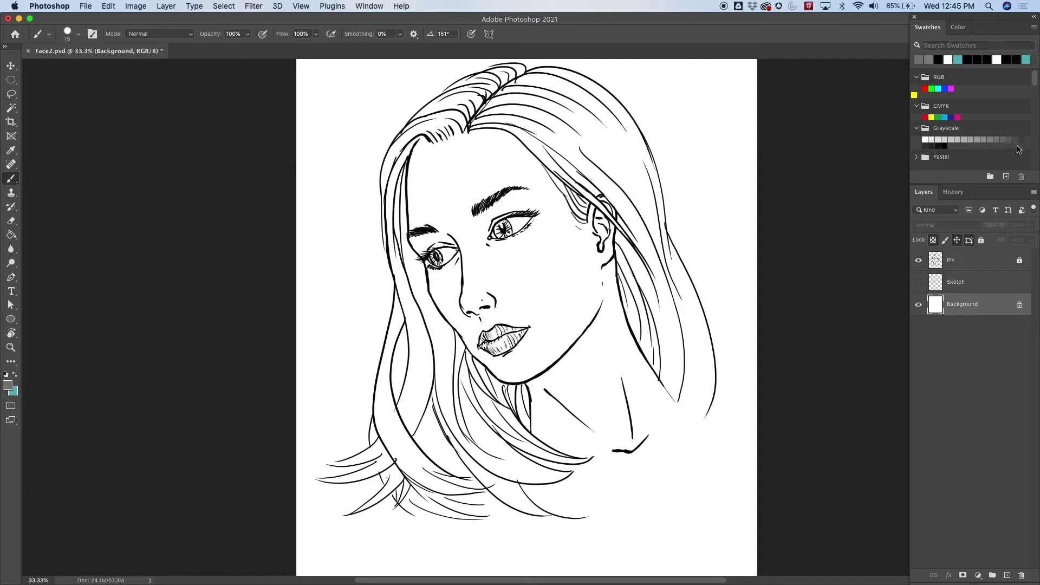
pyautogui.click(979, 139)
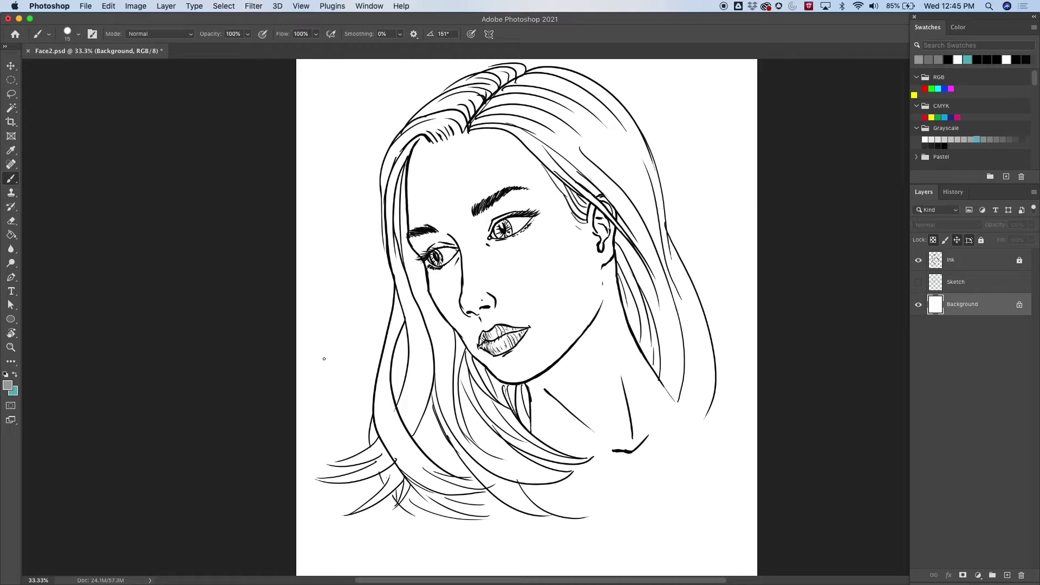
# Try a grey-to-teal linear gradient on the Background layer with the Gradient tool, and undo it
pyautogui.click(12, 235)
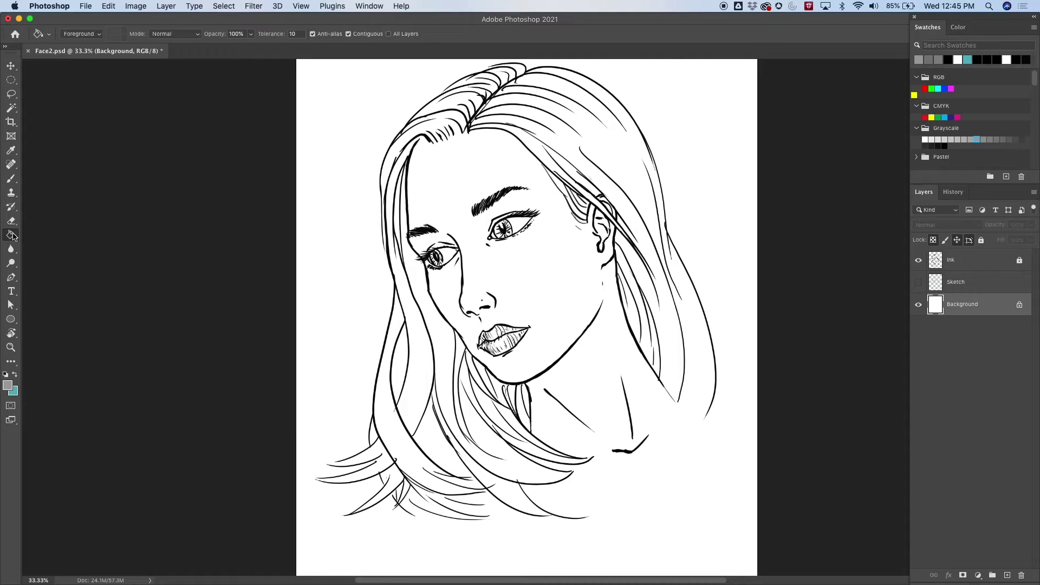
pyautogui.rightClick(13, 236)
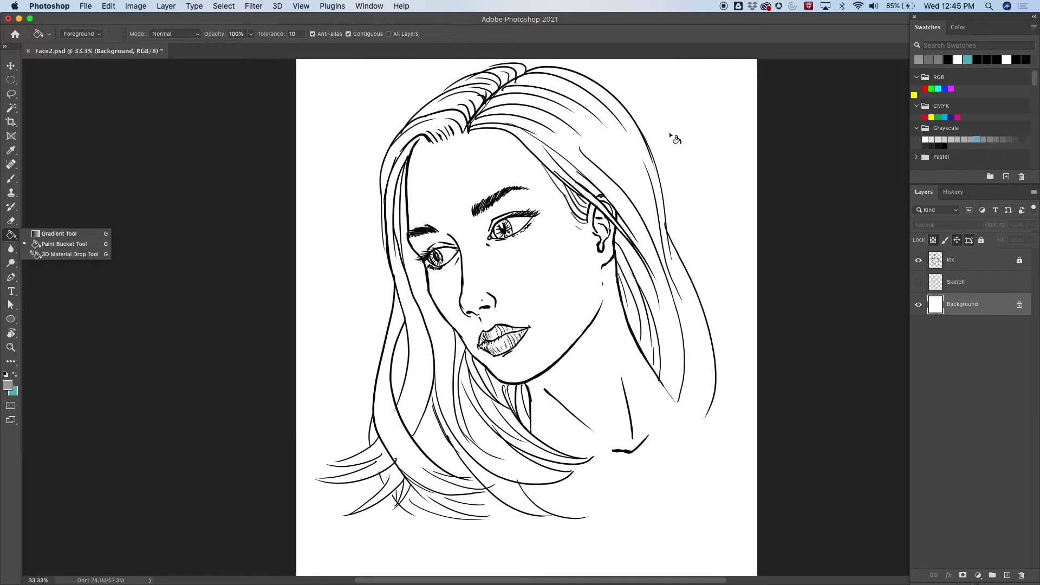
pyautogui.click(13, 237)
pyautogui.rightClick(13, 236)
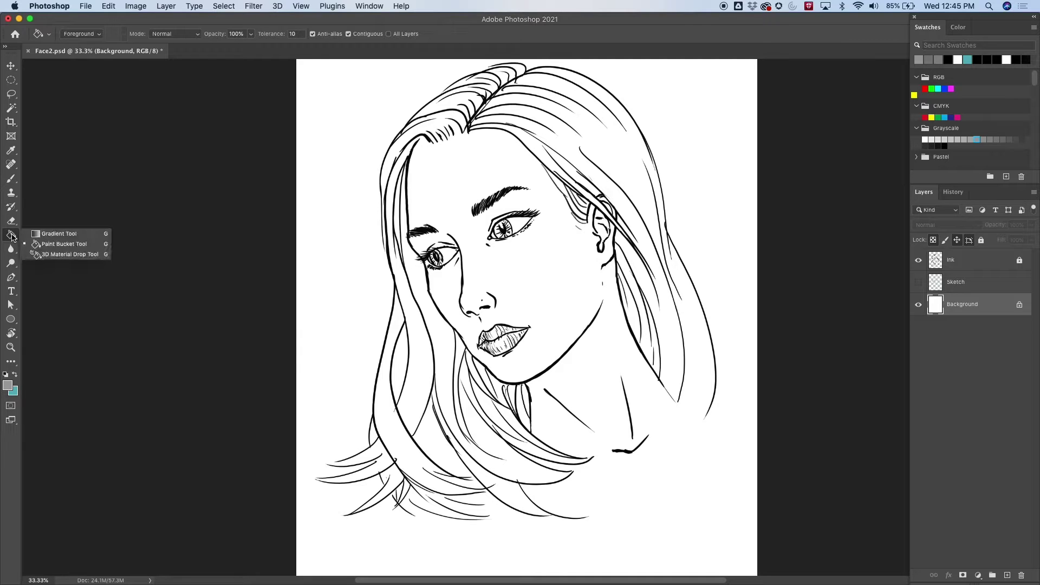
pyautogui.click(75, 236)
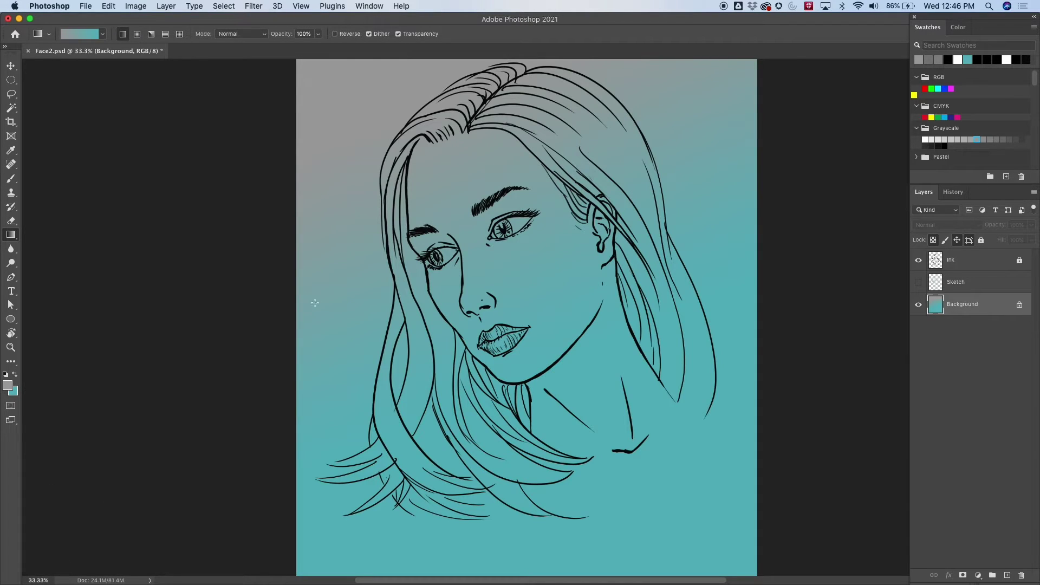
pyautogui.hotkey('ctrl', 'z')
# Fill the Background layer with the grey foreground colour using the Paint Bucket tool
pyautogui.rightClick(12, 237)
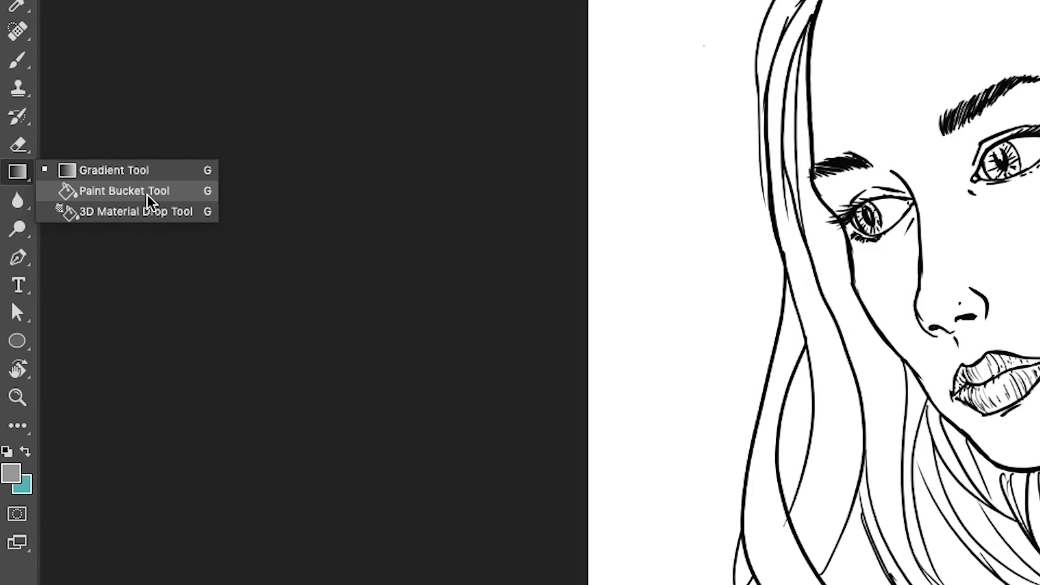
pyautogui.click(149, 205)
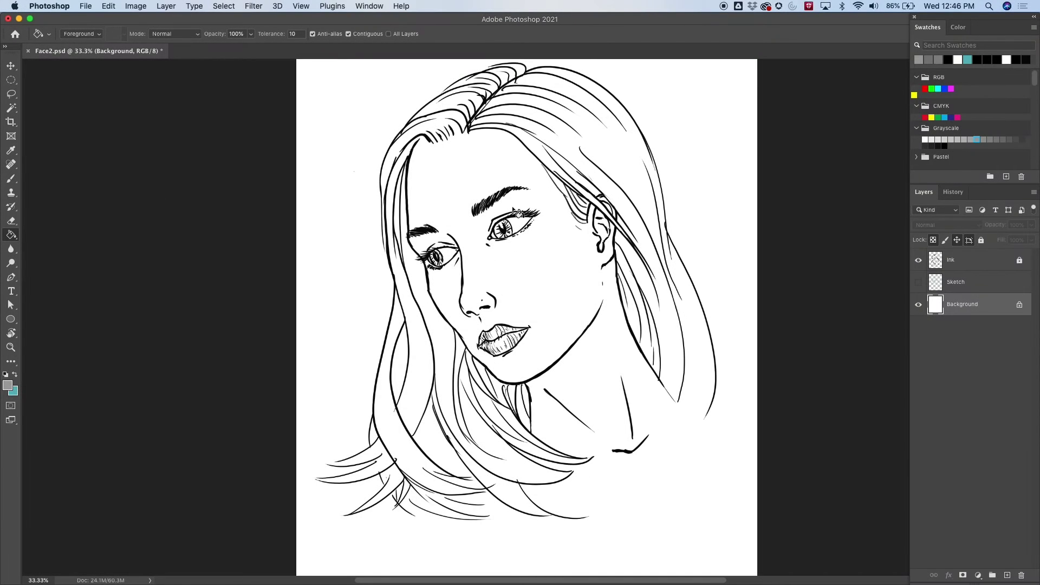
pyautogui.click(377, 533)
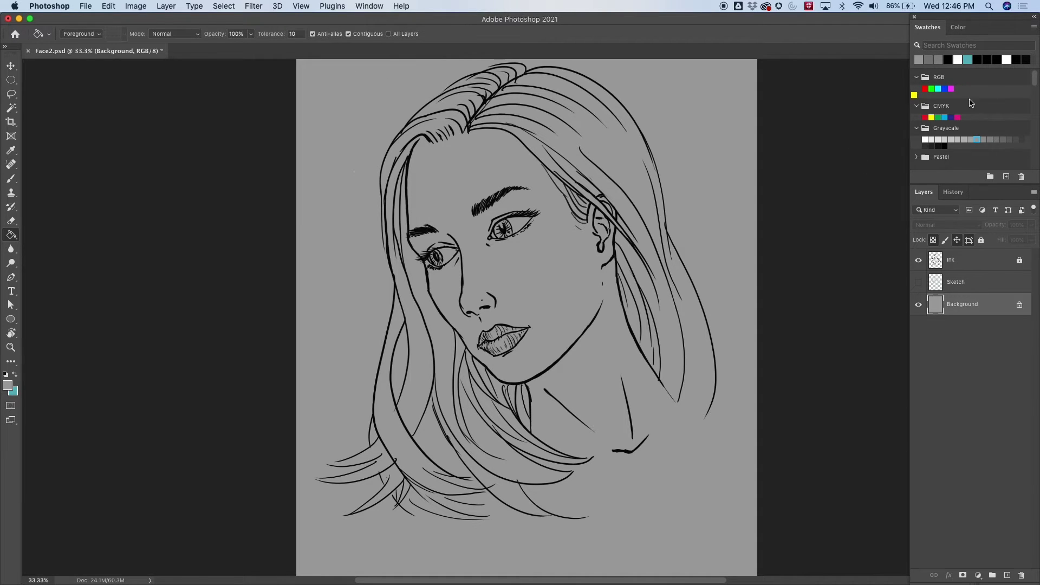
# Try filling the Background layer with a darker grey at 47% brightness, and with a muted reddish tone
pyautogui.click(958, 28)
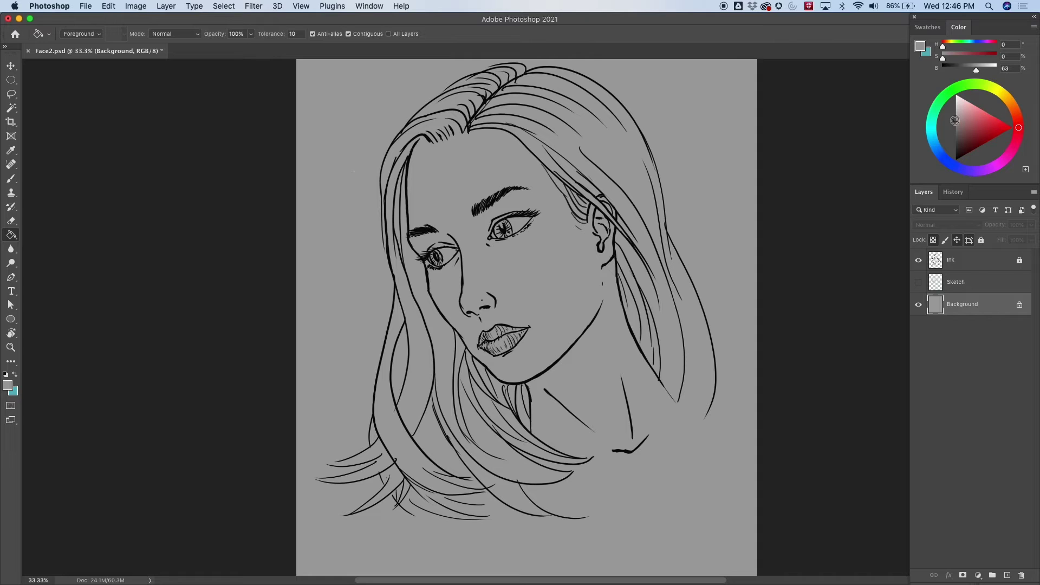
pyautogui.moveTo(955, 121); pyautogui.dragTo(956, 129)
pyautogui.click(675, 224)
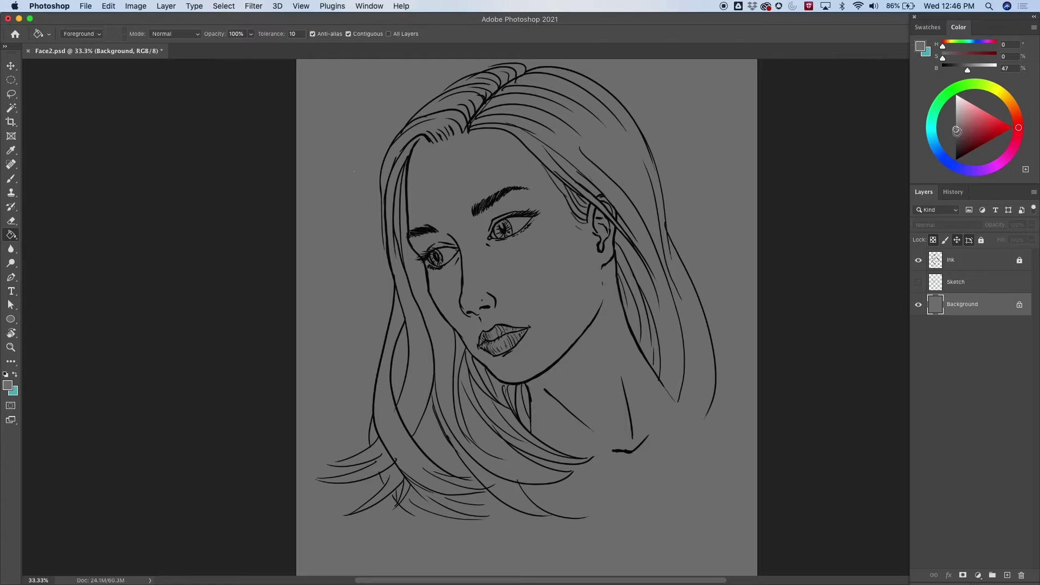
pyautogui.moveTo(957, 131); pyautogui.dragTo(961, 131)
pyautogui.click(691, 260)
# Refill the Background layer with a warm grey at hue 0, saturation 7% and brightness 49%
pyautogui.click(963, 130)
pyautogui.moveTo(963, 130); pyautogui.dragTo(958, 130)
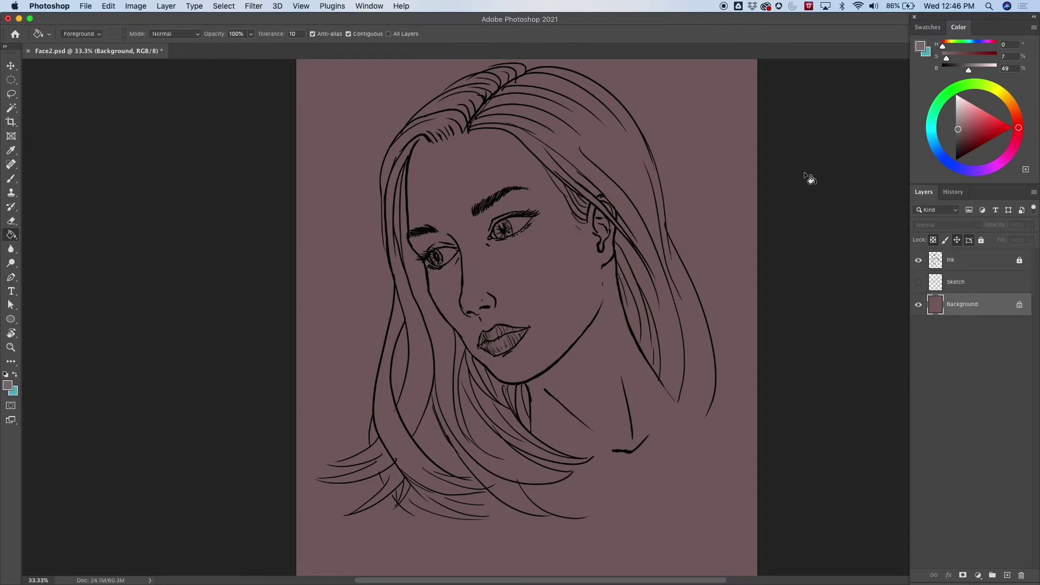
pyautogui.click(690, 238)
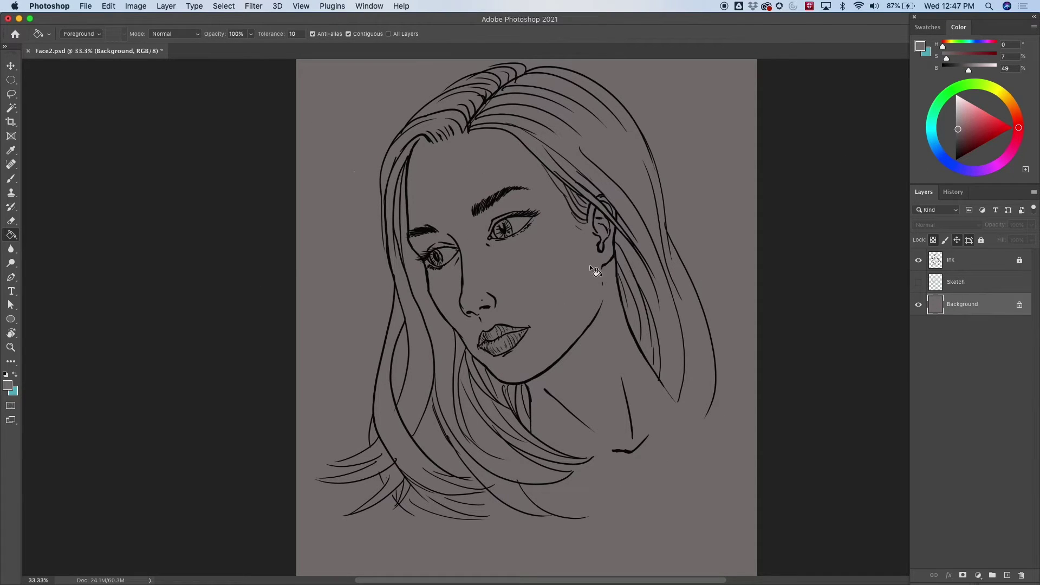
# Try the full lock and the transparent-pixels lock on the Ink layer, leaving the layer fully locked
pyautogui.click(969, 282)
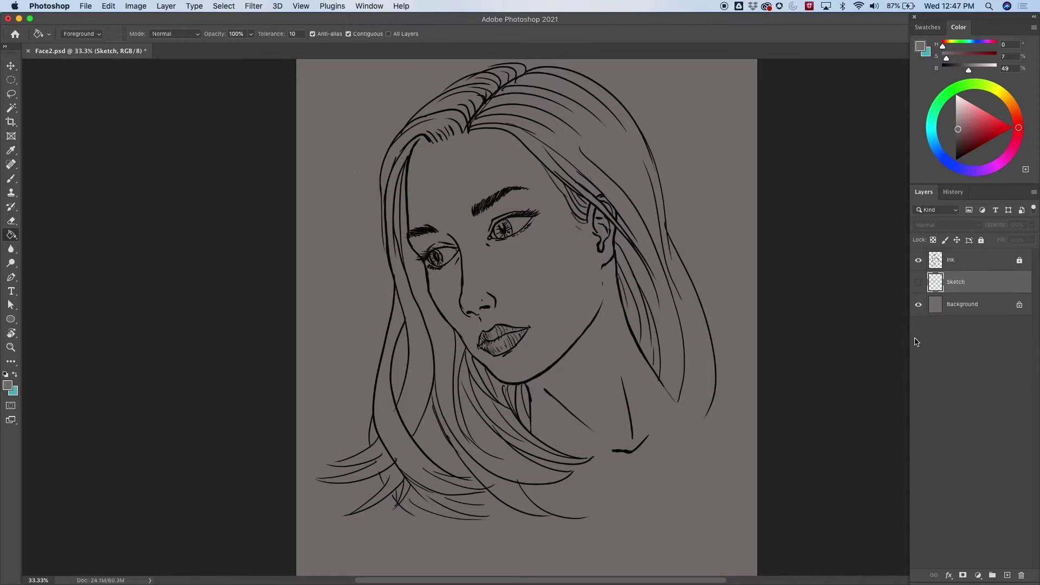
pyautogui.click(982, 262)
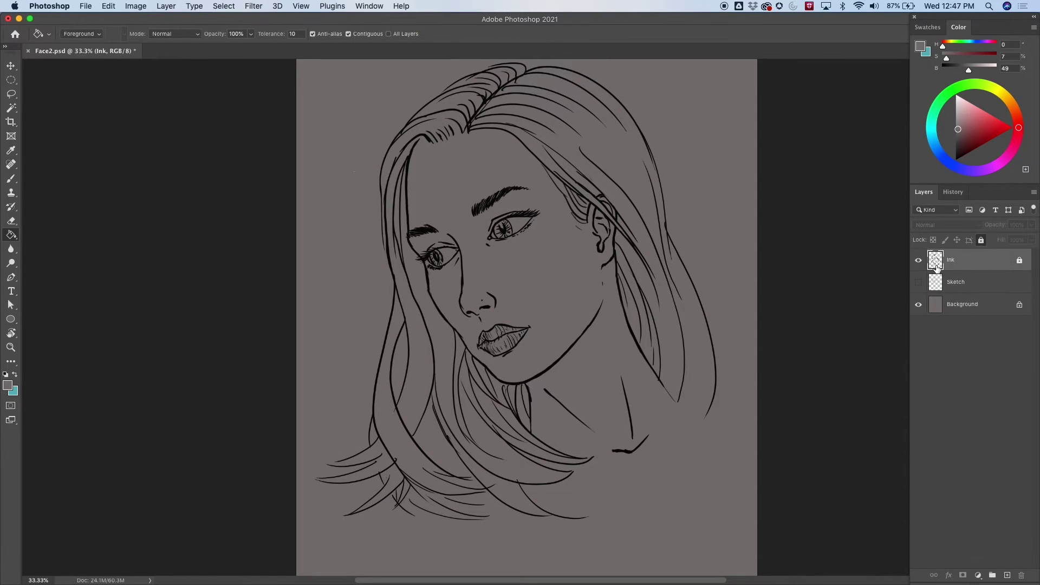
pyautogui.click(981, 240)
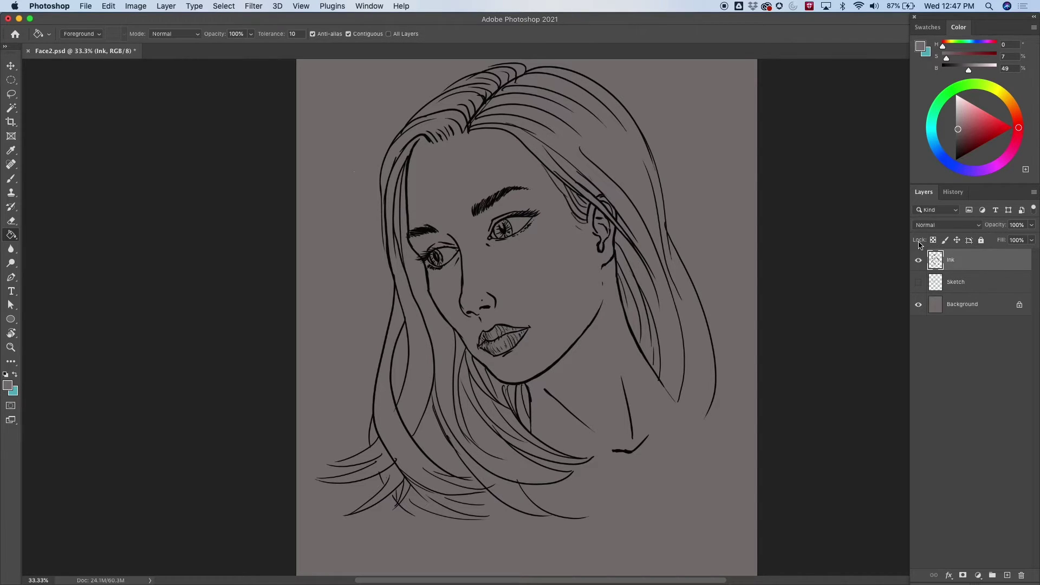
pyautogui.click(981, 240)
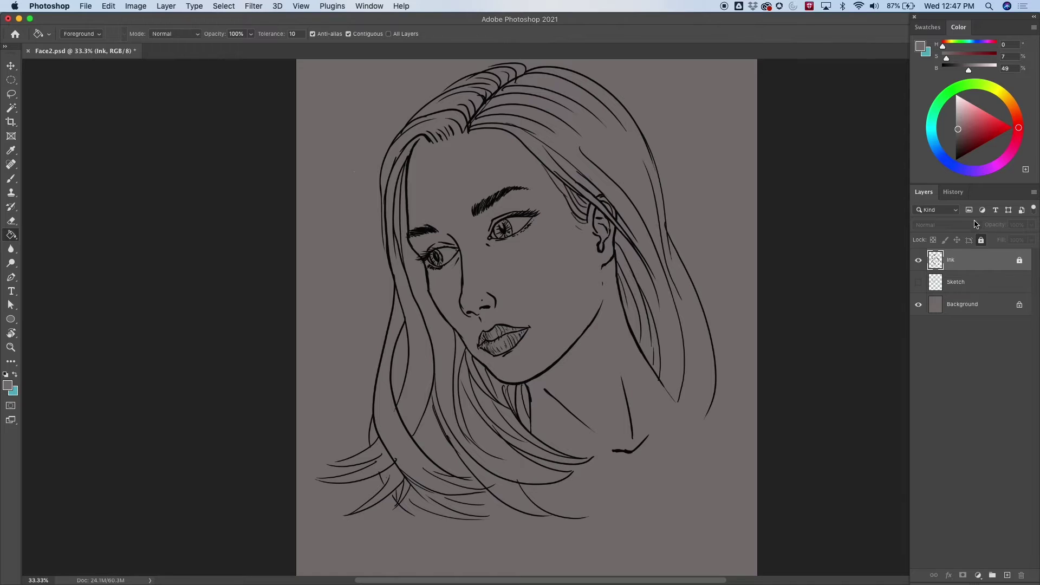
pyautogui.click(981, 240)
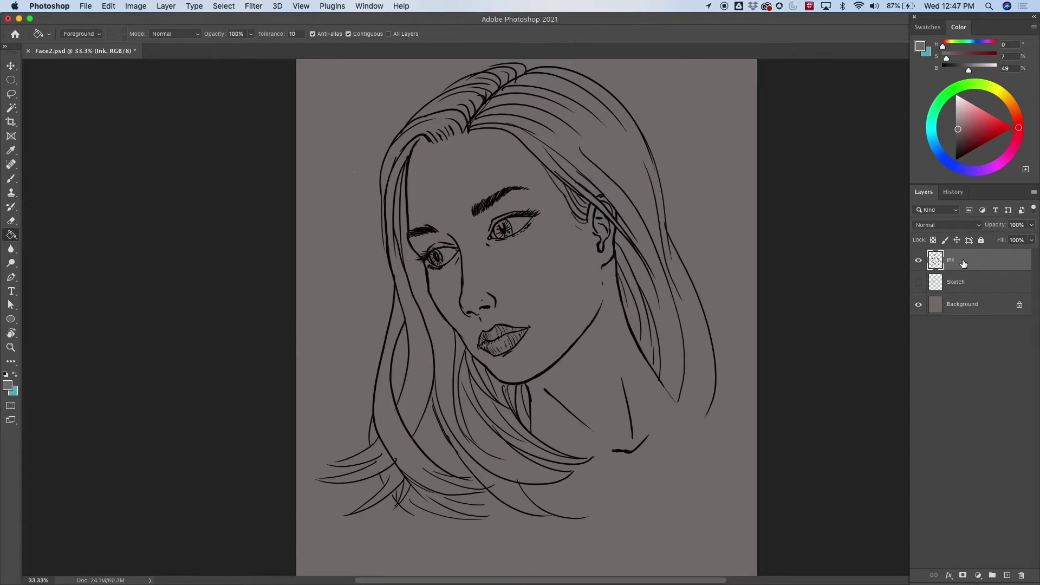
pyautogui.click(934, 241)
pyautogui.click(933, 240)
pyautogui.click(982, 240)
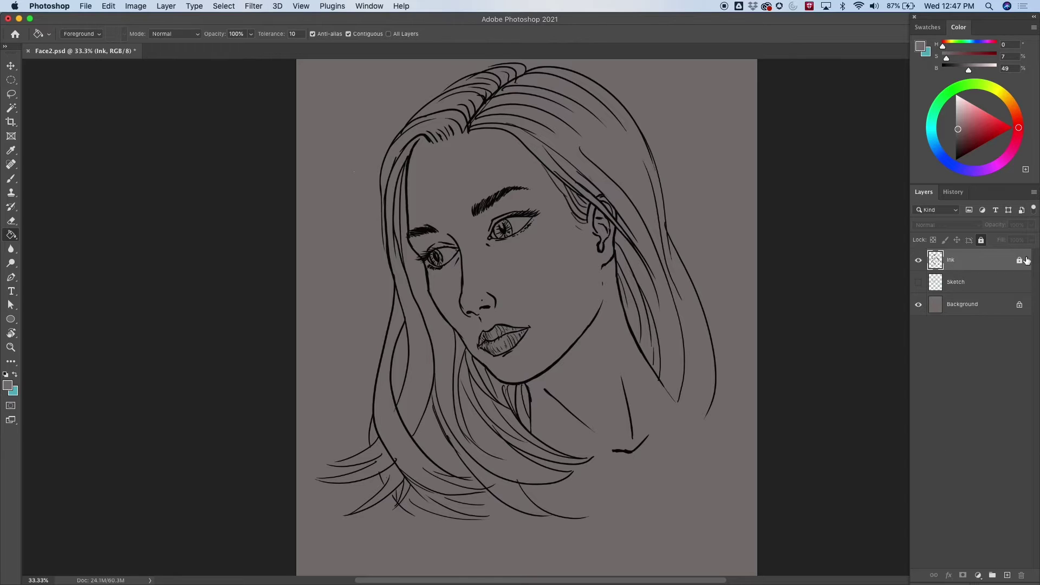
# Create a new layer named Skin and place it between the Ink and Sketch layers
pyautogui.click(1034, 195)
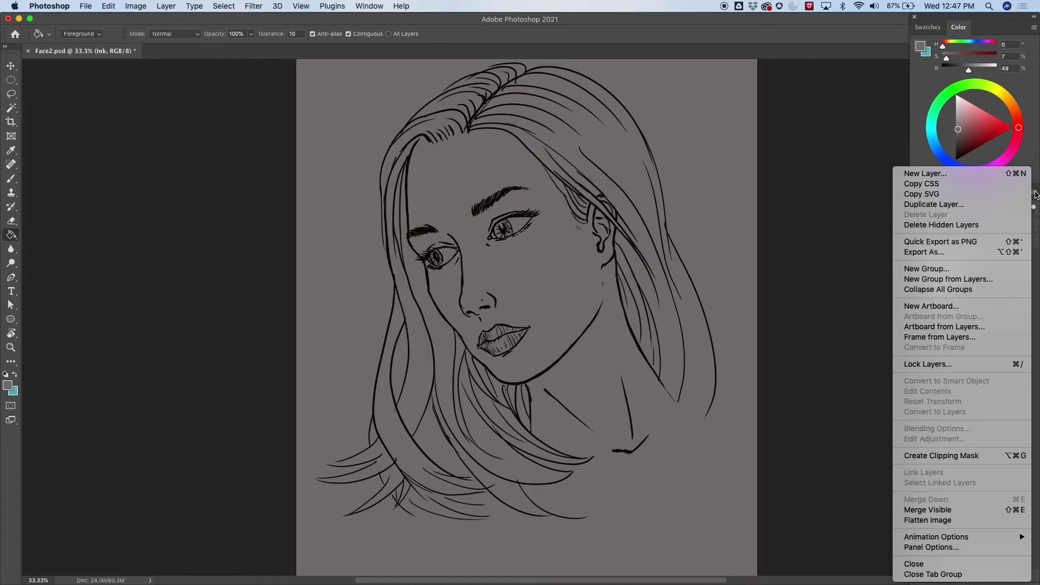
pyautogui.click(961, 173)
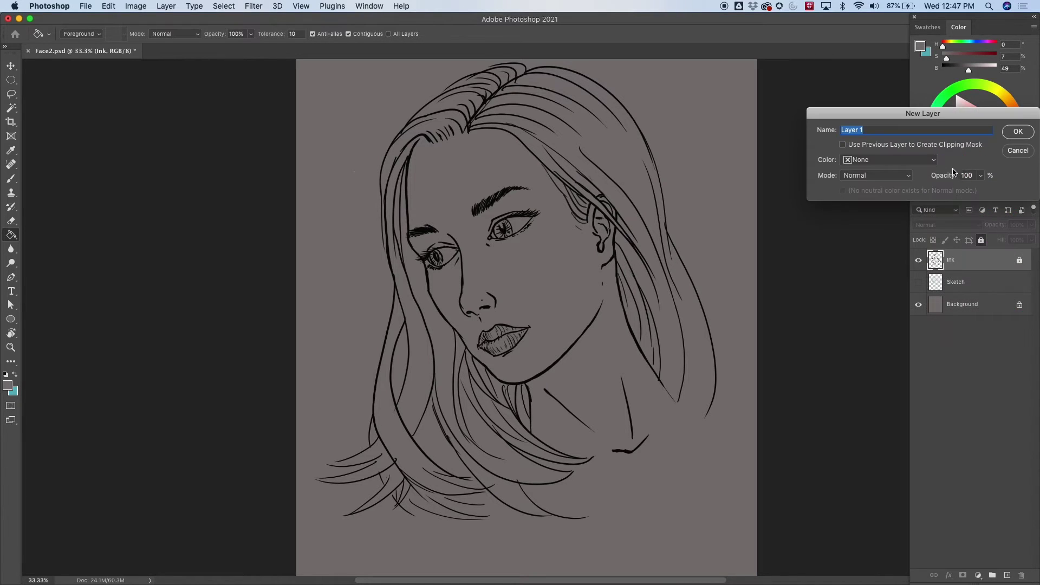
pyautogui.write('Skin')
pyautogui.press('Return')
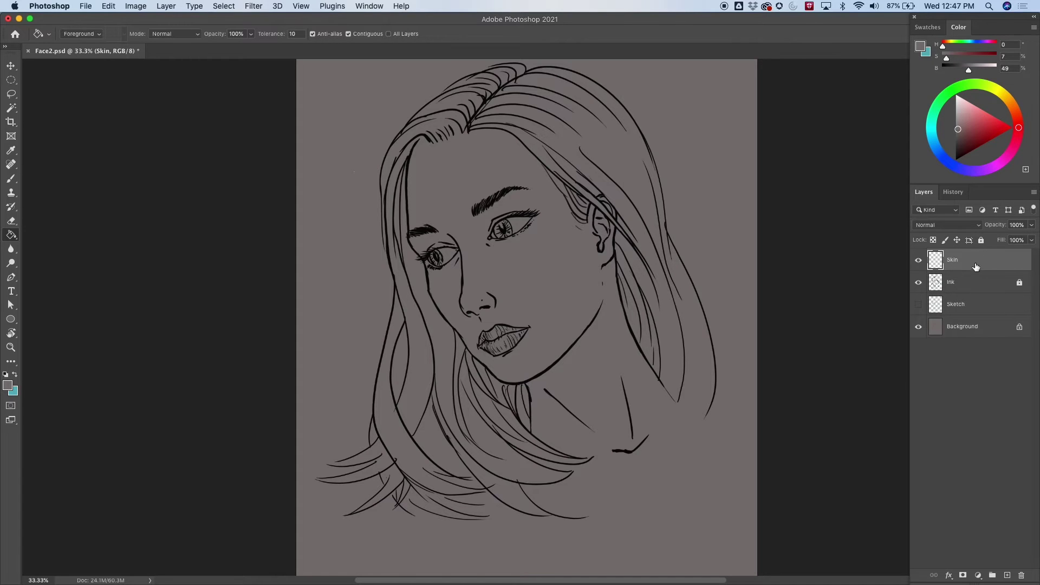
pyautogui.moveTo(964, 266); pyautogui.dragTo(958, 293)
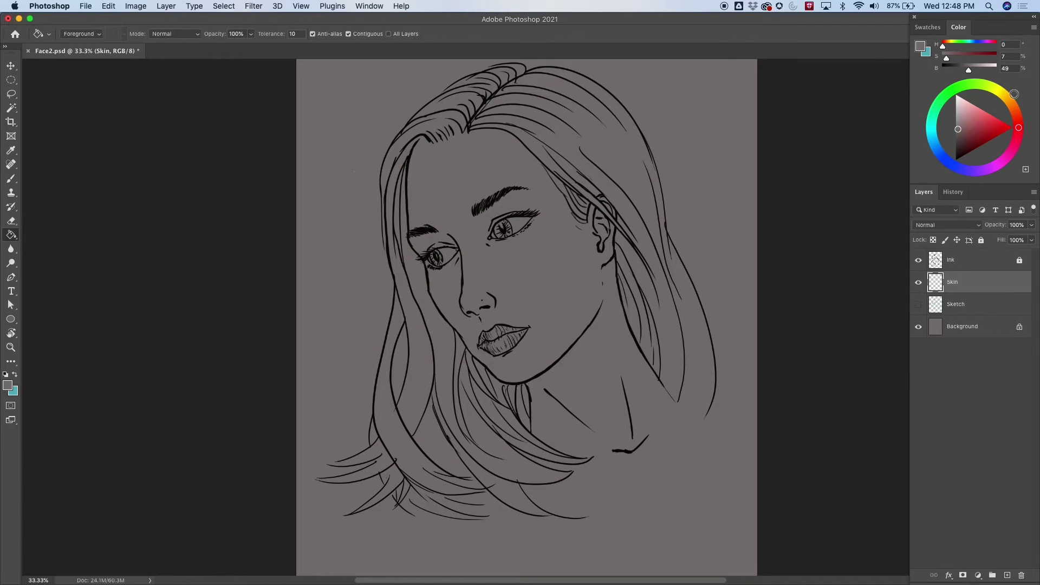
# Try filling the Skin layer with a tan of hue 35, saturation 34% and brightness 79%, and undo the fill
pyautogui.click(975, 119)
pyautogui.moveTo(1019, 125)
pyautogui.mouseDown()
pyautogui.moveTo(1008, 101)
pyautogui.moveTo(972, 113)
pyautogui.mouseUp()
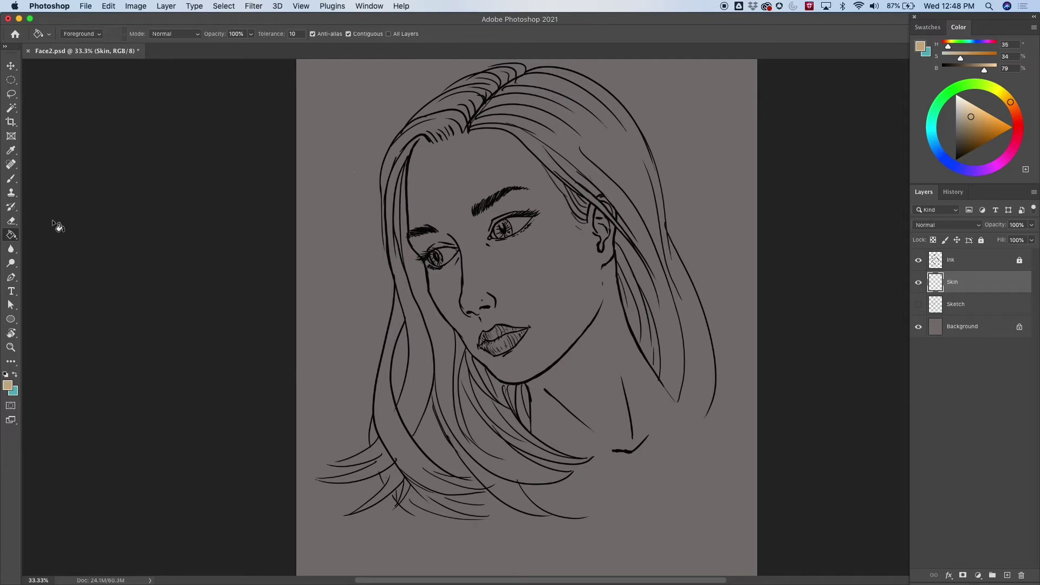
pyautogui.click(457, 469)
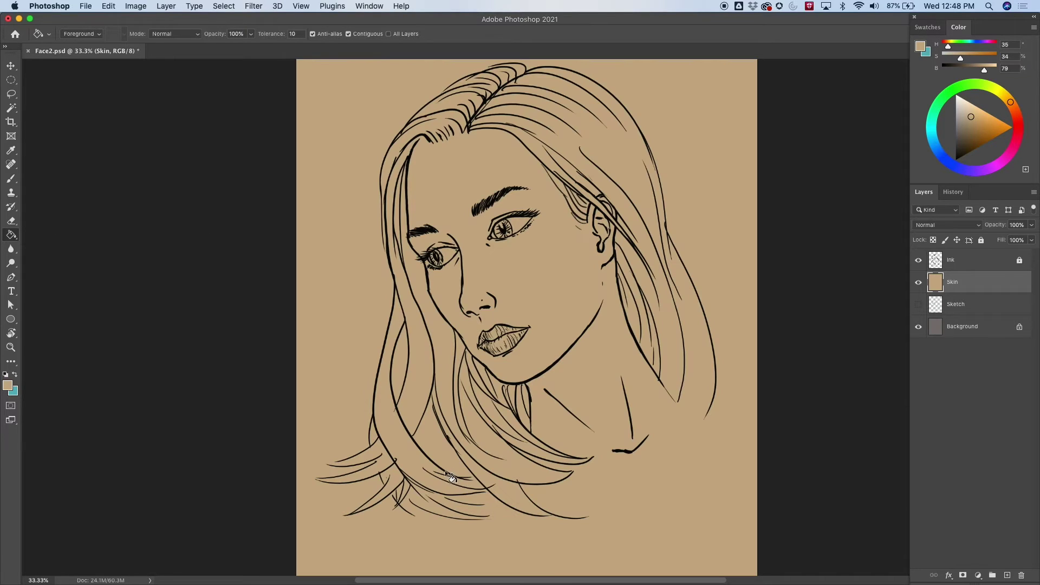
pyautogui.hotkey('ctrl', 'z')
# Set the foreground colour to a skin tone of hue 29, saturation 32% and brightness 75%, and activate the Brush tool
pyautogui.click(969, 121)
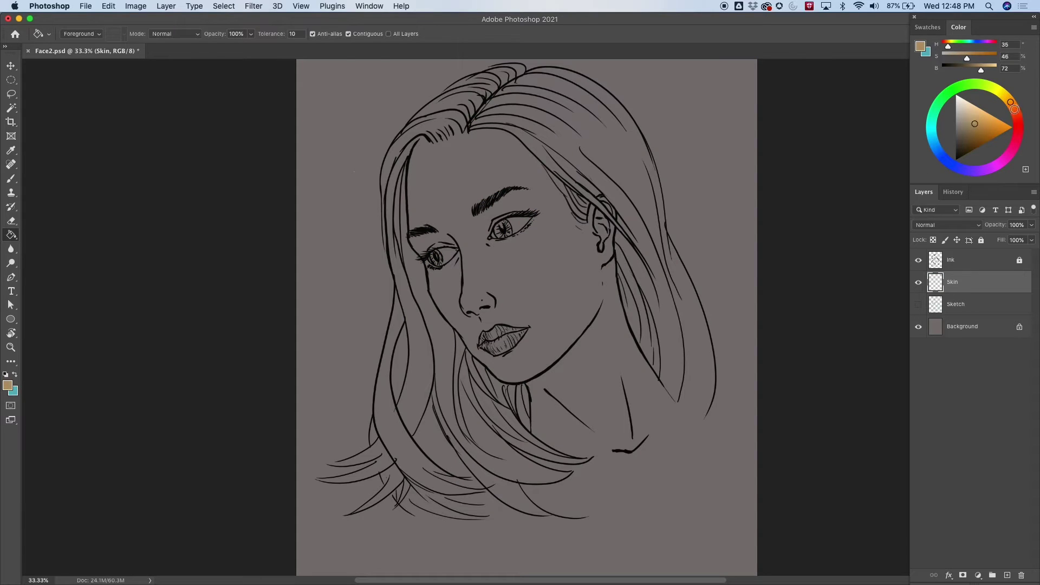
pyautogui.click(1013, 106)
pyautogui.click(977, 120)
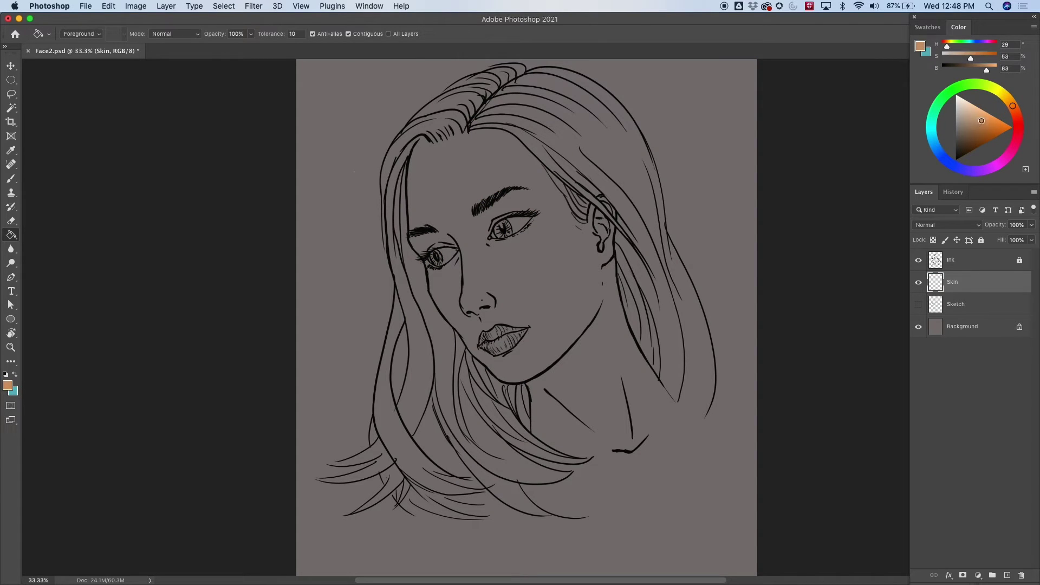
pyautogui.moveTo(983, 123); pyautogui.dragTo(978, 127)
pyautogui.rightClick(540, 179)
pyautogui.click(563, 278)
pyautogui.press('b')
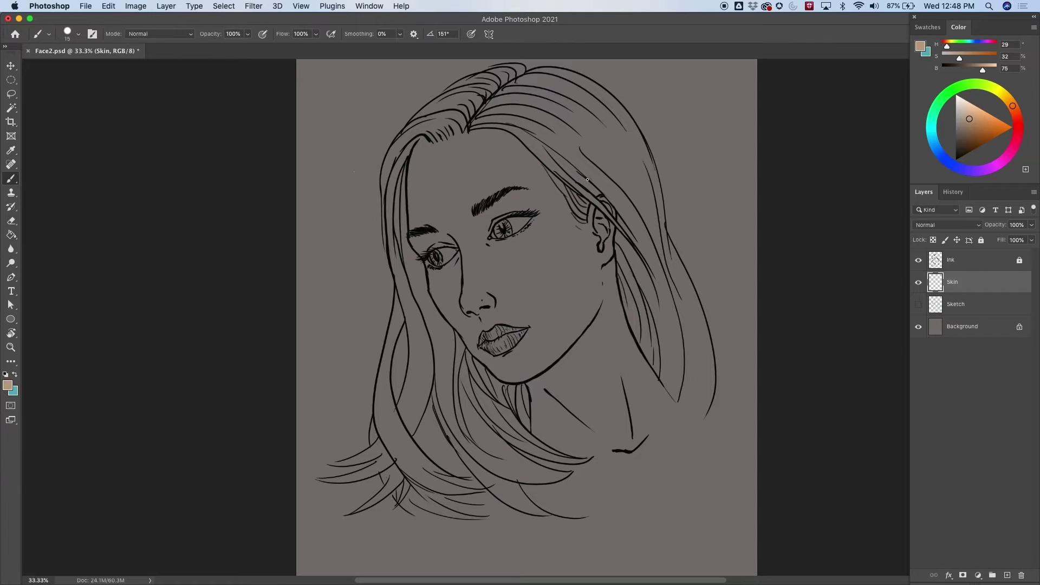
# Switch the brush to the Hard Round preset from the General Brushes group, collapsing the Salazars Brushes group
pyautogui.rightClick(369, 162)
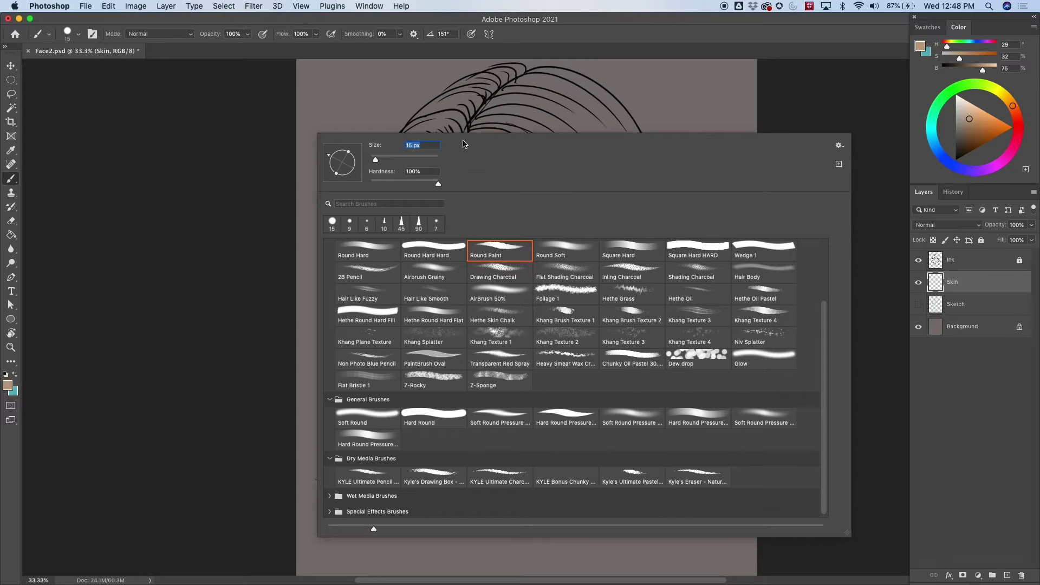
pyautogui.click(605, 36)
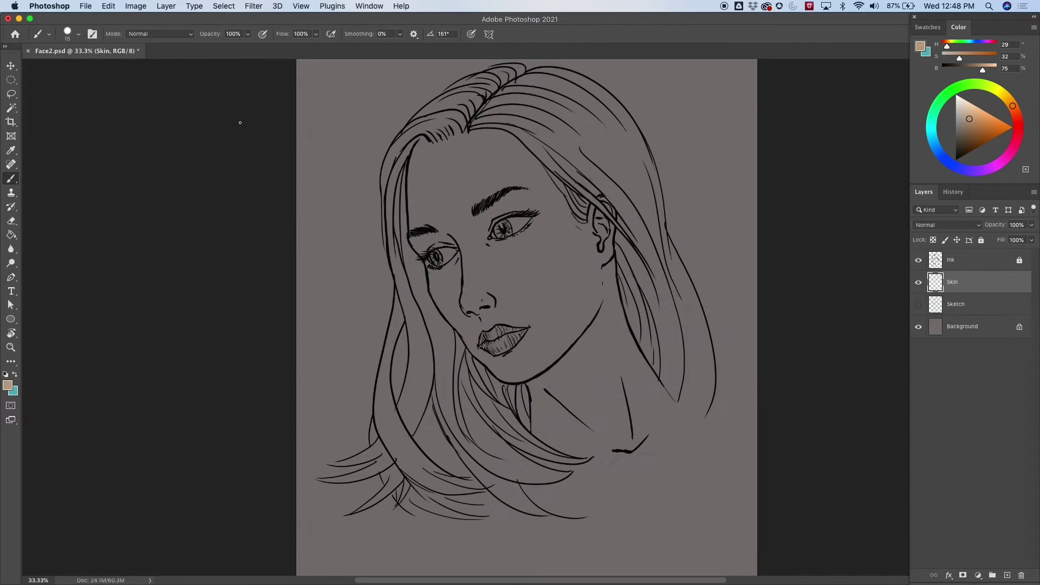
pyautogui.click(77, 36)
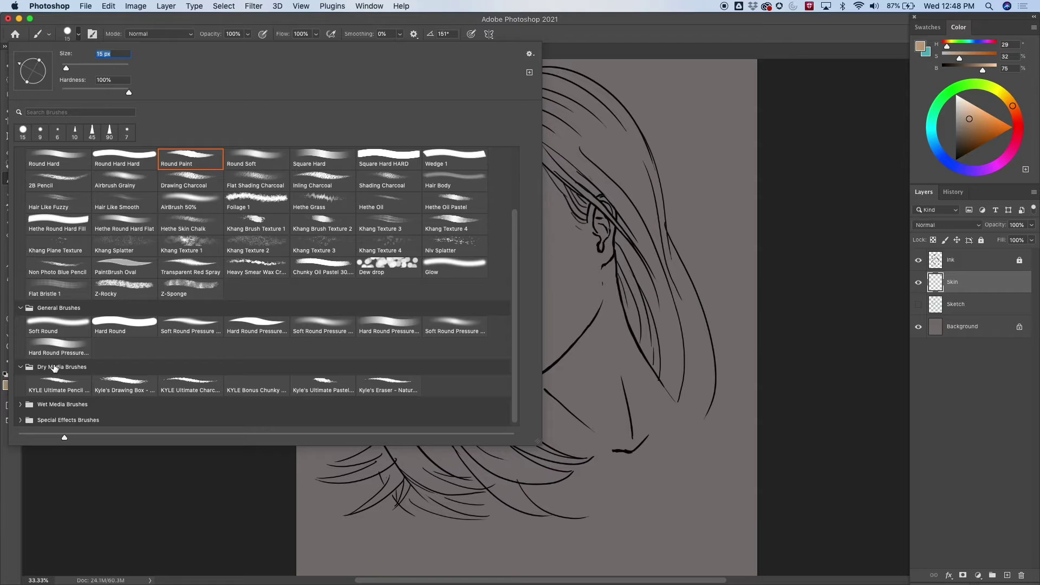
pyautogui.rightClick(590, 222)
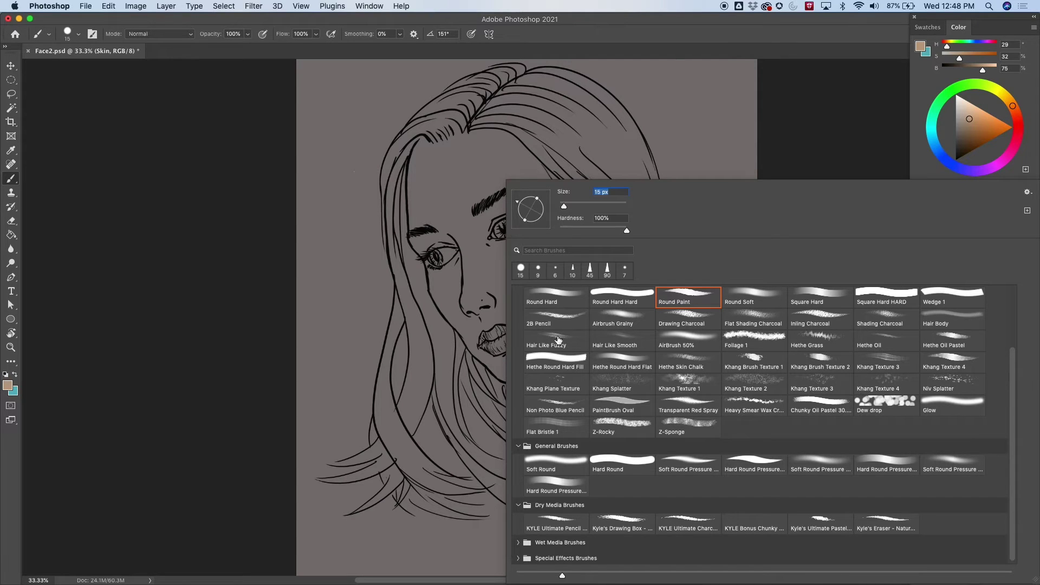
pyautogui.moveTo(1014, 355); pyautogui.dragTo(1005, 285)
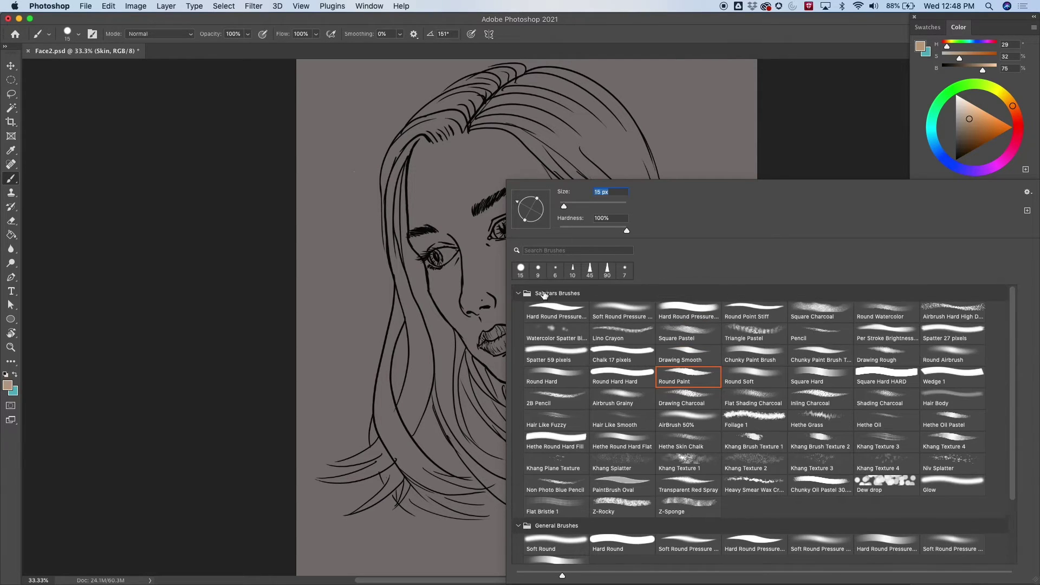
pyautogui.click(519, 294)
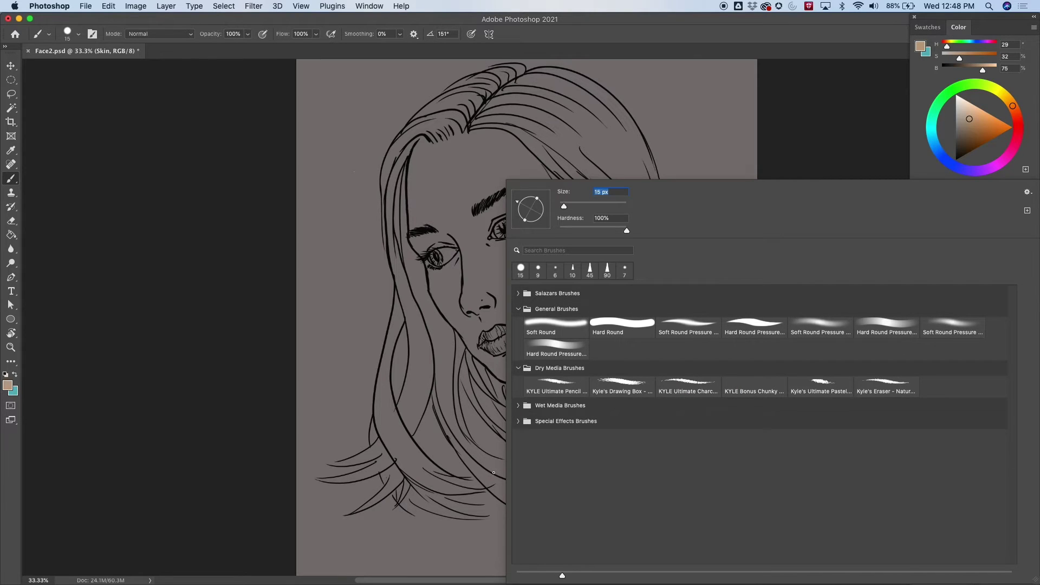
pyautogui.click(756, 328)
pyautogui.click(615, 326)
# Enlarge the brush and lay the first skin-tone strokes over the forehead and down the face
pyautogui.moveTo(439, 170)
pyautogui.mouseDown()
pyautogui.moveTo(437, 234)
pyautogui.moveTo(443, 222)
pyautogui.moveTo(452, 229)
pyautogui.mouseUp()
pyautogui.press(']')
pyautogui.press(']')
pyautogui.press(']')
pyautogui.press(']')
pyautogui.press(']')
pyautogui.moveTo(441, 160)
pyautogui.mouseDown()
pyautogui.moveTo(435, 233)
pyautogui.moveTo(451, 164)
pyautogui.moveTo(455, 264)
pyautogui.moveTo(465, 292)
pyautogui.moveTo(470, 183)
pyautogui.moveTo(497, 309)
pyautogui.mouseUp()
# Fill the middle of the face with the skin tone using a still larger brush
pyautogui.press('super+equal')
pyautogui.press('super+equal')
pyautogui.moveTo(493, 163)
pyautogui.mouseDown()
pyautogui.moveTo(529, 267)
pyautogui.moveTo(614, 362)
pyautogui.mouseUp()
pyautogui.press(']')
pyautogui.press(']')
pyautogui.press(']')
pyautogui.press(']')
pyautogui.moveTo(460, 213); pyautogui.dragTo(440, 336)
pyautogui.moveTo(476, 212)
pyautogui.mouseDown()
pyautogui.moveTo(441, 255)
pyautogui.moveTo(439, 278)
pyautogui.moveTo(451, 179)
pyautogui.moveTo(438, 185)
pyautogui.moveTo(422, 307)
pyautogui.moveTo(426, 366)
pyautogui.moveTo(442, 398)
pyautogui.moveTo(472, 448)
pyautogui.moveTo(488, 433)
pyautogui.mouseUp()
# Extend the skin tone with a smaller brush to the hairline, around the eyes, and along the cheek and face contour
pyautogui.press('[')
pyautogui.press('[')
pyautogui.press('[')
pyautogui.press('[')
pyautogui.moveTo(449, 198)
pyautogui.mouseDown()
pyautogui.moveTo(530, 172)
pyautogui.moveTo(496, 183)
pyautogui.moveTo(481, 214)
pyautogui.moveTo(531, 202)
pyautogui.moveTo(512, 190)
pyautogui.moveTo(555, 172)
pyautogui.moveTo(539, 167)
pyautogui.moveTo(566, 162)
pyautogui.moveTo(593, 166)
pyautogui.moveTo(645, 228)
pyautogui.mouseUp()
pyautogui.moveTo(533, 163)
pyautogui.mouseDown()
pyautogui.moveTo(586, 158)
pyautogui.moveTo(628, 170)
pyautogui.moveTo(664, 207)
pyautogui.moveTo(738, 351)
pyautogui.mouseUp()
pyautogui.click(656, 234)
pyautogui.moveTo(657, 234)
pyautogui.mouseDown()
pyautogui.moveTo(708, 311)
pyautogui.moveTo(710, 292)
pyautogui.moveTo(718, 313)
pyautogui.moveTo(762, 340)
pyautogui.moveTo(772, 389)
pyautogui.moveTo(761, 400)
pyautogui.moveTo(691, 296)
pyautogui.moveTo(592, 183)
pyautogui.moveTo(663, 230)
pyautogui.mouseUp()
pyautogui.moveTo(485, 166)
pyautogui.mouseDown()
pyautogui.moveTo(531, 208)
pyautogui.moveTo(563, 190)
pyautogui.moveTo(550, 259)
pyautogui.moveTo(572, 268)
pyautogui.moveTo(612, 235)
pyautogui.moveTo(623, 256)
pyautogui.moveTo(567, 423)
pyautogui.moveTo(577, 427)
pyautogui.moveTo(673, 311)
pyautogui.moveTo(705, 313)
pyautogui.moveTo(651, 410)
pyautogui.moveTo(688, 390)
pyautogui.mouseUp()
pyautogui.moveTo(718, 482)
pyautogui.mouseDown()
pyautogui.moveTo(675, 243)
pyautogui.moveTo(677, 262)
pyautogui.mouseUp()
pyautogui.moveTo(685, 134)
pyautogui.mouseDown()
pyautogui.moveTo(524, 298)
pyautogui.moveTo(544, 313)
pyautogui.moveTo(568, 237)
pyautogui.moveTo(601, 200)
pyautogui.moveTo(616, 342)
pyautogui.moveTo(601, 388)
pyautogui.mouseUp()
pyautogui.moveTo(423, 213)
pyautogui.mouseDown()
pyautogui.moveTo(451, 294)
pyautogui.moveTo(536, 396)
pyautogui.moveTo(436, 221)
pyautogui.moveTo(468, 311)
pyautogui.moveTo(433, 186)
pyautogui.moveTo(547, 336)
pyautogui.mouseUp()
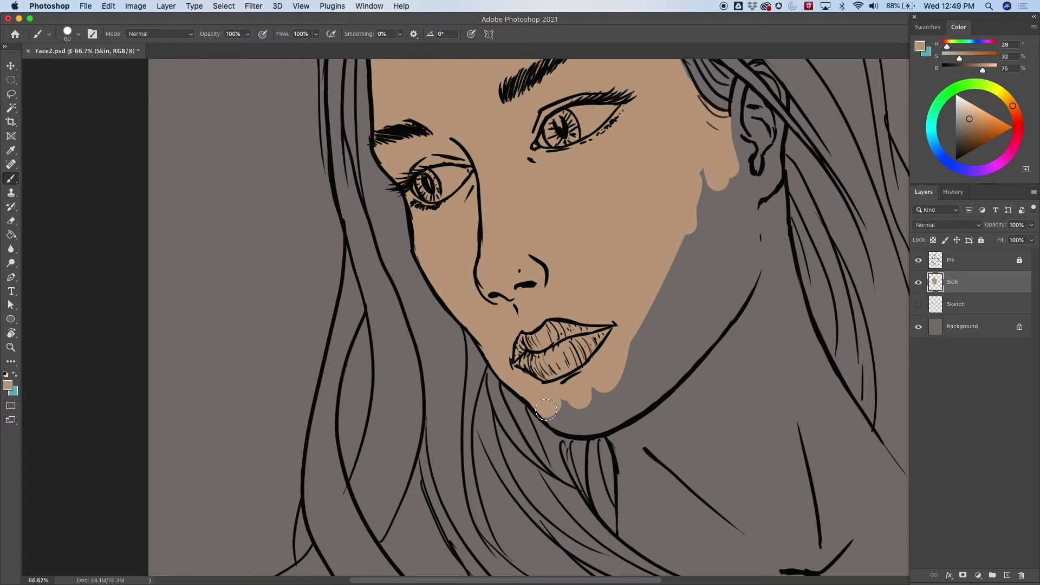
# Paint the skin tone along the chin and jawline, over the cheek beside the ear, and onto the upper neck
pyautogui.moveTo(547, 412)
pyautogui.mouseDown()
pyautogui.moveTo(568, 425)
pyautogui.moveTo(633, 406)
pyautogui.moveTo(642, 388)
pyautogui.moveTo(575, 402)
pyautogui.moveTo(609, 385)
pyautogui.moveTo(699, 255)
pyautogui.moveTo(639, 414)
pyautogui.moveTo(618, 442)
pyautogui.moveTo(631, 520)
pyautogui.moveTo(681, 387)
pyautogui.moveTo(699, 425)
pyautogui.mouseUp()
pyautogui.moveTo(780, 364); pyautogui.dragTo(617, 477)
pyautogui.moveTo(540, 305)
pyautogui.mouseDown()
pyautogui.moveTo(541, 263)
pyautogui.moveTo(559, 399)
pyautogui.moveTo(593, 418)
pyautogui.moveTo(613, 371)
pyautogui.moveTo(608, 308)
pyautogui.moveTo(592, 359)
pyautogui.mouseUp()
pyautogui.press(']')
pyautogui.moveTo(584, 258)
pyautogui.mouseDown()
pyautogui.moveTo(578, 230)
pyautogui.moveTo(606, 268)
pyautogui.moveTo(603, 304)
pyautogui.mouseUp()
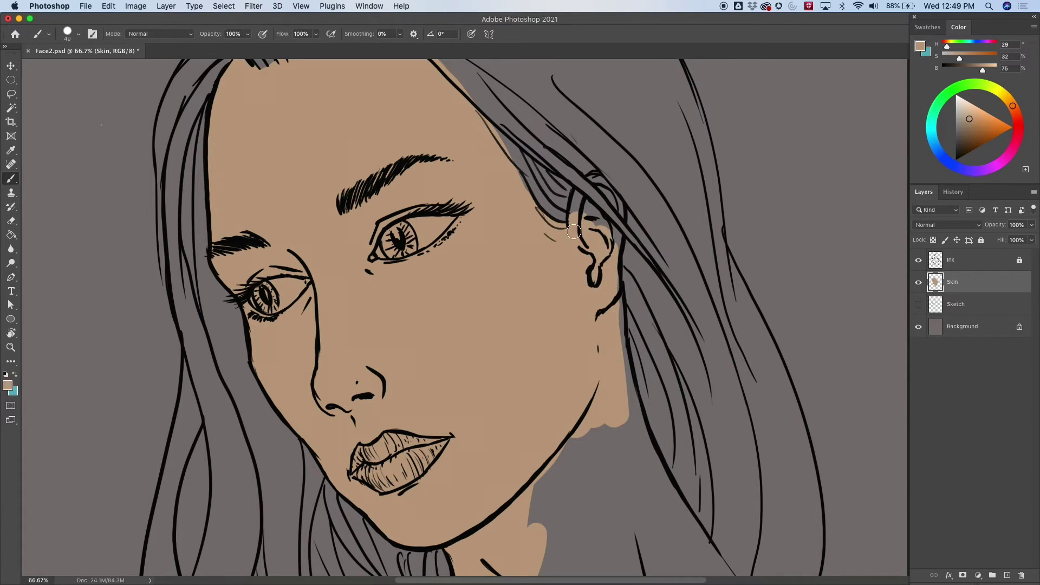
# Fill the ear and the small area of skin above it with a smaller brush, keeping within the ink lines
pyautogui.press('[')
pyautogui.moveTo(575, 226)
pyautogui.mouseDown()
pyautogui.moveTo(575, 213)
pyautogui.moveTo(594, 214)
pyautogui.moveTo(616, 237)
pyautogui.mouseUp()
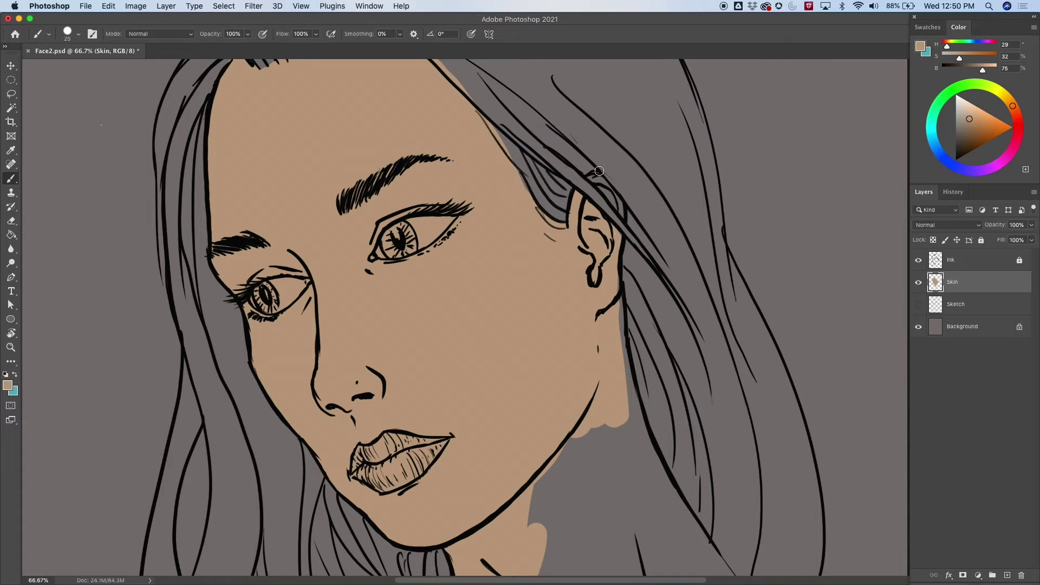
pyautogui.moveTo(594, 179); pyautogui.dragTo(611, 204)
pyautogui.moveTo(612, 205); pyautogui.dragTo(594, 180)
pyautogui.moveTo(612, 287)
pyautogui.mouseDown()
pyautogui.moveTo(638, 425)
pyautogui.moveTo(619, 413)
pyautogui.moveTo(622, 455)
pyautogui.moveTo(599, 231)
pyautogui.mouseUp()
# Paint the skin tone down the neck, over the collarbone and out to the shoulder
pyautogui.moveTo(585, 162)
pyautogui.mouseDown()
pyautogui.moveTo(637, 257)
pyautogui.moveTo(597, 156)
pyautogui.moveTo(656, 292)
pyautogui.moveTo(639, 264)
pyautogui.moveTo(719, 381)
pyautogui.moveTo(602, 202)
pyautogui.moveTo(568, 195)
pyautogui.moveTo(703, 390)
pyautogui.moveTo(696, 413)
pyautogui.moveTo(614, 339)
pyautogui.moveTo(586, 354)
pyautogui.moveTo(559, 324)
pyautogui.moveTo(562, 383)
pyautogui.moveTo(547, 378)
pyautogui.moveTo(555, 424)
pyautogui.moveTo(531, 406)
pyautogui.moveTo(485, 335)
pyautogui.moveTo(439, 417)
pyautogui.moveTo(503, 456)
pyautogui.moveTo(576, 462)
pyautogui.moveTo(463, 403)
pyautogui.moveTo(456, 409)
pyautogui.moveTo(471, 428)
pyautogui.moveTo(520, 445)
pyautogui.moveTo(504, 363)
pyautogui.moveTo(583, 462)
pyautogui.moveTo(613, 479)
pyautogui.moveTo(610, 365)
pyautogui.moveTo(572, 356)
pyautogui.moveTo(641, 503)
pyautogui.moveTo(655, 491)
pyautogui.moveTo(645, 373)
pyautogui.moveTo(660, 372)
pyautogui.moveTo(689, 451)
pyautogui.moveTo(702, 423)
pyautogui.moveTo(671, 433)
pyautogui.mouseUp()
pyautogui.moveTo(601, 453)
pyautogui.mouseDown()
pyautogui.moveTo(590, 272)
pyautogui.moveTo(594, 280)
pyautogui.mouseUp()
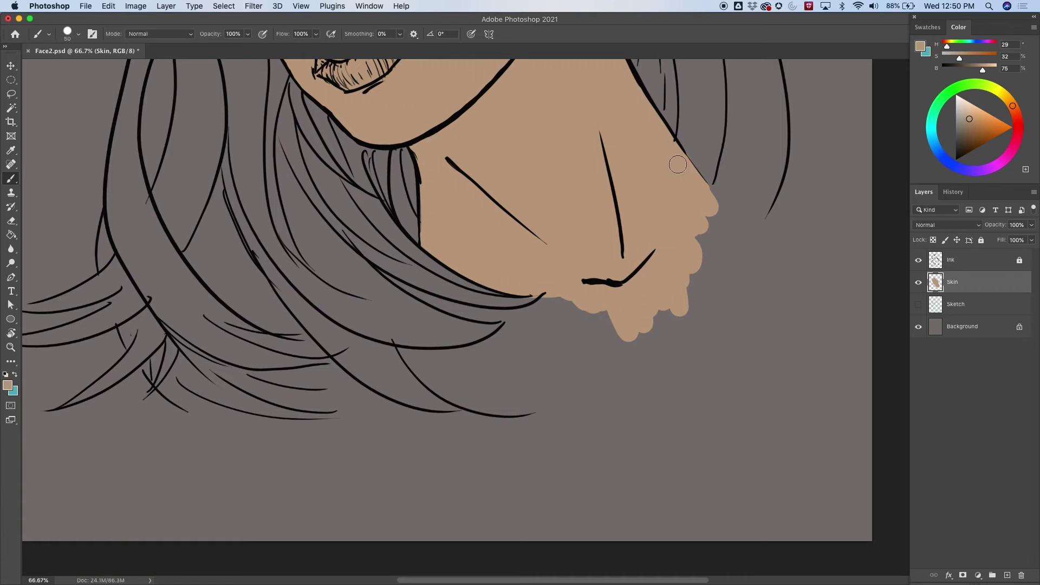
pyautogui.moveTo(687, 173)
pyautogui.mouseDown()
pyautogui.moveTo(762, 232)
pyautogui.moveTo(696, 244)
pyautogui.moveTo(726, 290)
pyautogui.moveTo(607, 325)
pyautogui.mouseUp()
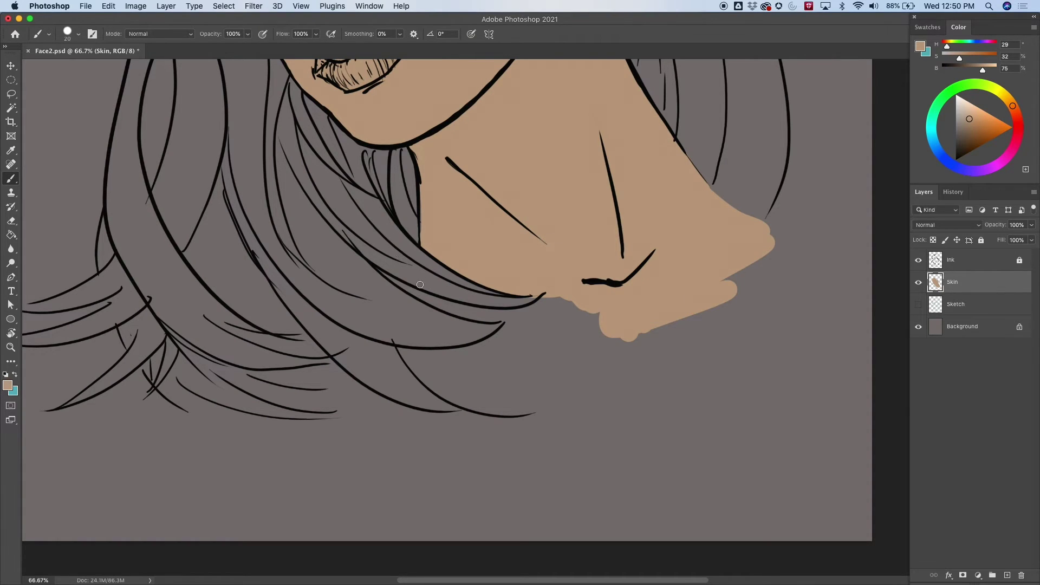
# Paint the skin tone with a smaller brush along the hair tips that cross the chest
pyautogui.moveTo(459, 313)
pyautogui.mouseDown()
pyautogui.moveTo(417, 294)
pyautogui.moveTo(509, 311)
pyautogui.moveTo(449, 308)
pyautogui.moveTo(482, 321)
pyautogui.moveTo(557, 316)
pyautogui.moveTo(547, 298)
pyautogui.moveTo(572, 311)
pyautogui.moveTo(607, 303)
pyautogui.moveTo(567, 297)
pyautogui.moveTo(652, 266)
pyautogui.moveTo(613, 296)
pyautogui.moveTo(522, 330)
pyautogui.moveTo(519, 320)
pyautogui.moveTo(550, 322)
pyautogui.moveTo(519, 363)
pyautogui.moveTo(650, 308)
pyautogui.moveTo(649, 324)
pyautogui.moveTo(725, 294)
pyautogui.moveTo(718, 269)
pyautogui.moveTo(519, 351)
pyautogui.moveTo(518, 341)
pyautogui.moveTo(579, 329)
pyautogui.mouseUp()
pyautogui.moveTo(407, 350)
pyautogui.mouseDown()
pyautogui.moveTo(516, 334)
pyautogui.moveTo(415, 355)
pyautogui.moveTo(411, 368)
pyautogui.moveTo(468, 355)
pyautogui.moveTo(475, 379)
pyautogui.moveTo(559, 305)
pyautogui.moveTo(475, 355)
pyautogui.moveTo(578, 271)
pyautogui.moveTo(446, 359)
pyautogui.moveTo(488, 292)
pyautogui.moveTo(460, 301)
pyautogui.moveTo(406, 350)
pyautogui.moveTo(442, 229)
pyautogui.mouseUp()
pyautogui.moveTo(581, 319); pyautogui.dragTo(563, 363)
pyautogui.press('space')
pyautogui.moveTo(724, 321)
pyautogui.mouseDown()
pyautogui.moveTo(687, 369)
pyautogui.moveTo(687, 343)
pyautogui.mouseUp()
pyautogui.moveTo(502, 430); pyautogui.dragTo(542, 309)
# Fill the rest of the chest and shoulder with a 100 px brush, and lock the Skin layer's transparent pixels
pyautogui.press(']')
pyautogui.press(']')
pyautogui.press(']')
pyautogui.press(']')
pyautogui.press(']')
pyautogui.press(']')
pyautogui.moveTo(461, 319)
pyautogui.mouseDown()
pyautogui.moveTo(644, 267)
pyautogui.moveTo(580, 301)
pyautogui.moveTo(577, 287)
pyautogui.moveTo(606, 309)
pyautogui.moveTo(745, 231)
pyautogui.moveTo(752, 205)
pyautogui.mouseUp()
pyautogui.scroll(10, 643, 355)
pyautogui.scroll(6, 704, 342)
pyautogui.scroll(-10, 732, 217)
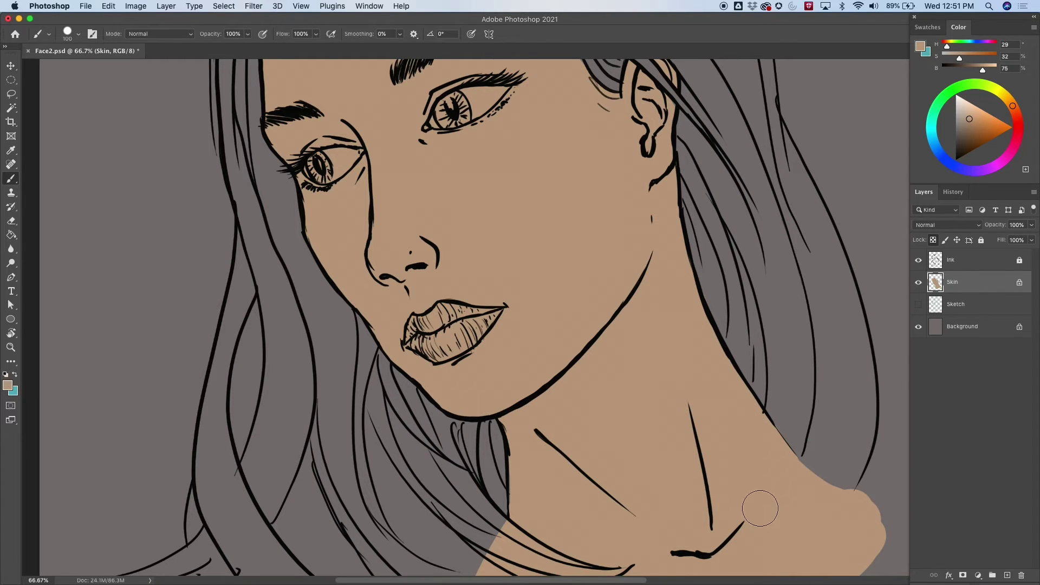
# Hide the Ink and Background layers to examine the painted skin shape on its own
pyautogui.click(918, 260)
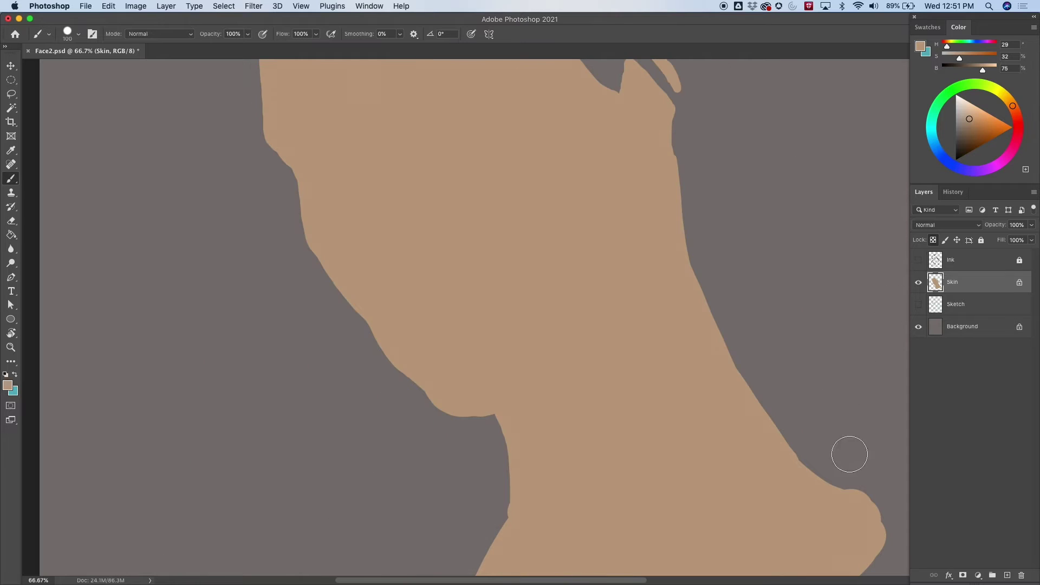
pyautogui.click(918, 331)
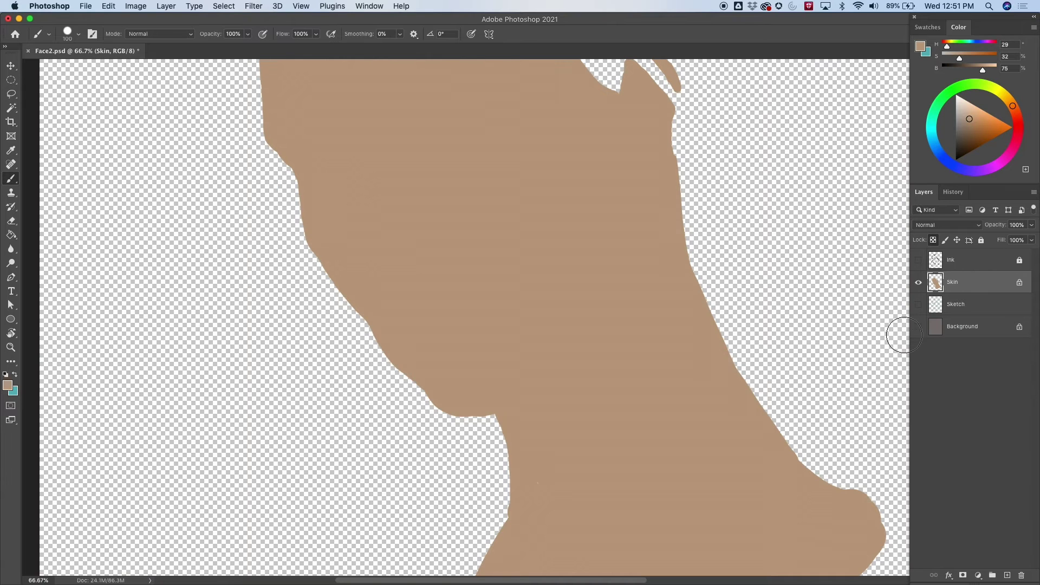
pyautogui.press('super+minus')
pyautogui.press('super+minus')
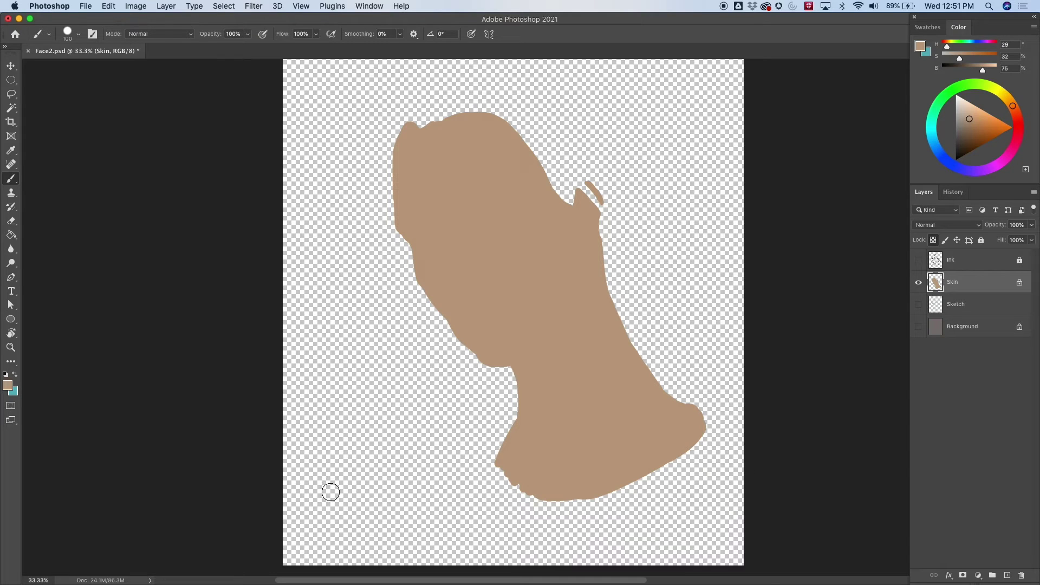
# Test the transparency lock with a broad teal band across the Skin layer, and refill the shape with the tan background colour
pyautogui.click(15, 374)
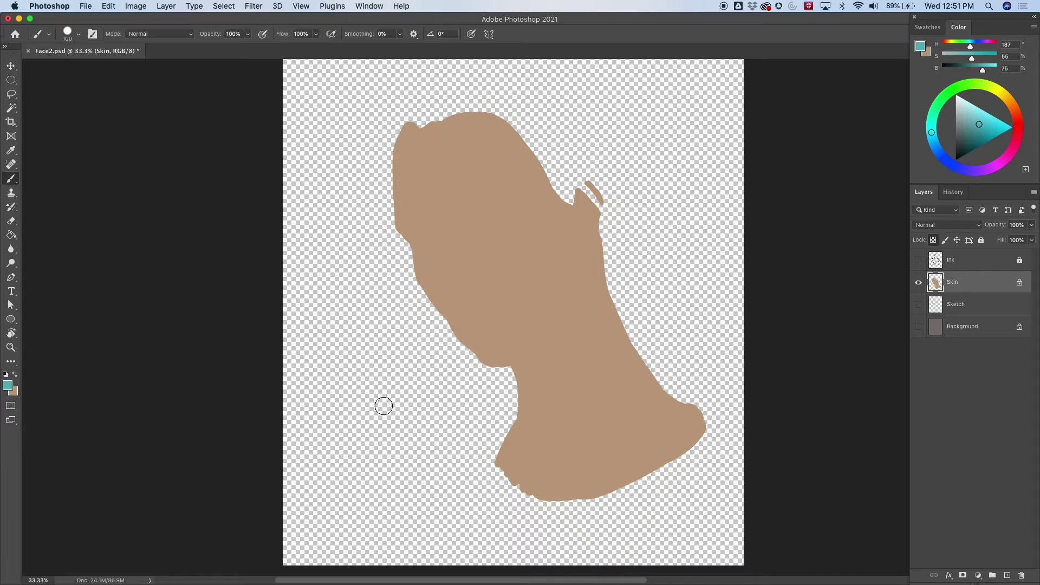
pyautogui.moveTo(402, 384)
pyautogui.mouseDown()
pyautogui.moveTo(526, 278)
pyautogui.moveTo(703, 168)
pyautogui.mouseUp()
pyautogui.moveTo(358, 481)
pyautogui.mouseDown()
pyautogui.moveTo(457, 418)
pyautogui.moveTo(434, 465)
pyautogui.moveTo(434, 495)
pyautogui.moveTo(534, 305)
pyautogui.moveTo(444, 388)
pyautogui.mouseUp()
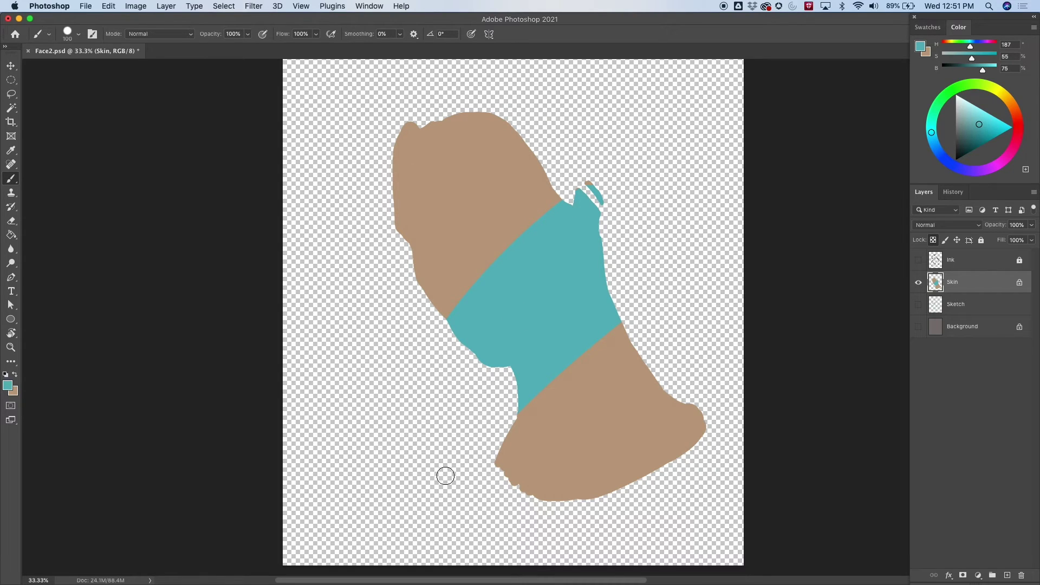
pyautogui.press('super+BackSpace')
# Show the Ink and Background layers again, leaving the Sketch layer hidden
pyautogui.click(919, 260)
pyautogui.click(917, 305)
pyautogui.click(917, 306)
pyautogui.click(917, 327)
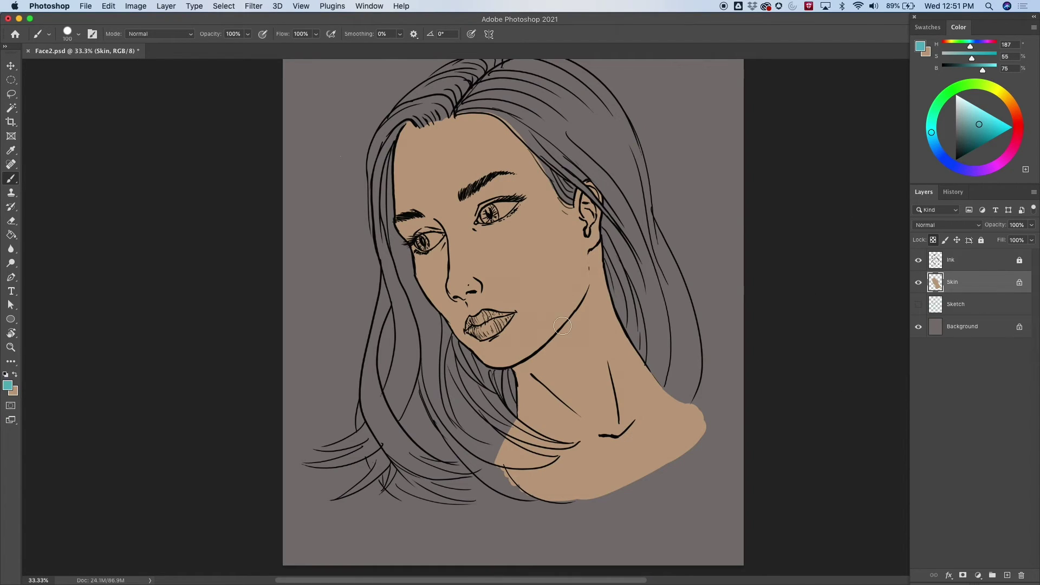
# Create a new layer named Hair above the Skin layer, and swap the foreground and background colours
pyautogui.click(1034, 194)
pyautogui.click(877, 104)
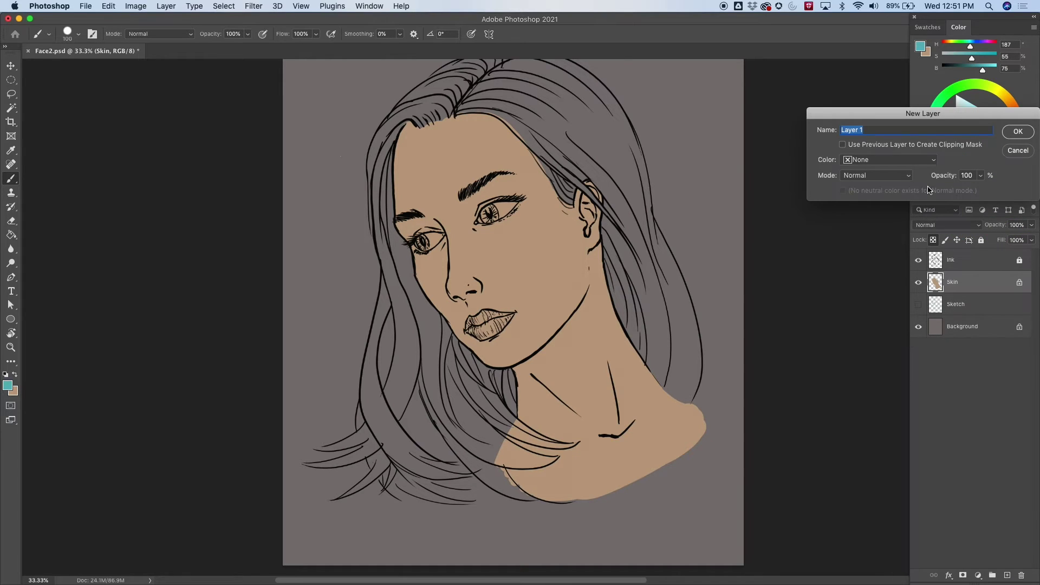
pyautogui.write('Hair')
pyautogui.press('Return')
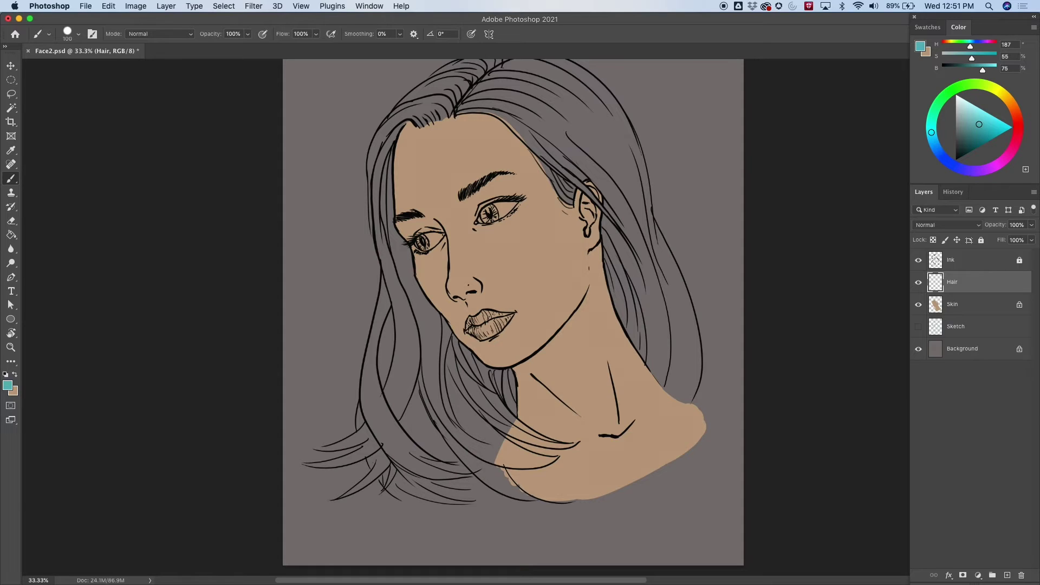
pyautogui.press('x')
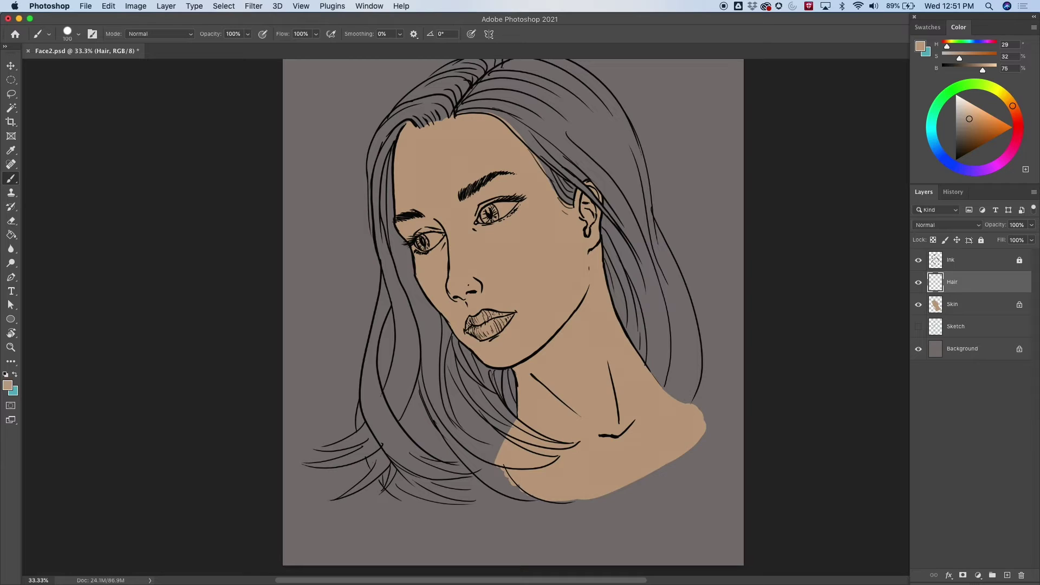
# Try a reddish brown of hue 19, saturation 53% and brightness 56% on the hair, and undo the test stroke
pyautogui.moveTo(983, 70); pyautogui.dragTo(960, 69)
pyautogui.moveTo(961, 142); pyautogui.dragTo(965, 143)
pyautogui.moveTo(424, 378)
pyautogui.mouseDown()
pyautogui.moveTo(413, 307)
pyautogui.moveTo(461, 402)
pyautogui.mouseUp()
pyautogui.click(965, 142)
pyautogui.moveTo(965, 142)
pyautogui.mouseDown()
pyautogui.moveTo(1003, 122)
pyautogui.moveTo(972, 133)
pyautogui.mouseUp()
pyautogui.press('super+z')
pyautogui.click(1016, 113)
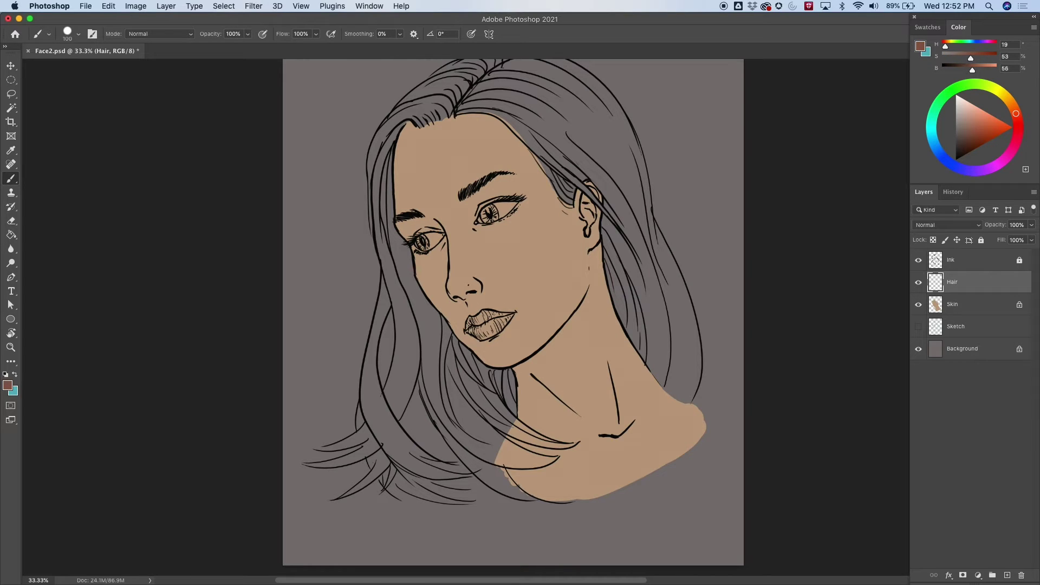
pyautogui.moveTo(623, 185)
pyautogui.mouseDown()
pyautogui.moveTo(636, 266)
pyautogui.moveTo(667, 325)
pyautogui.mouseUp()
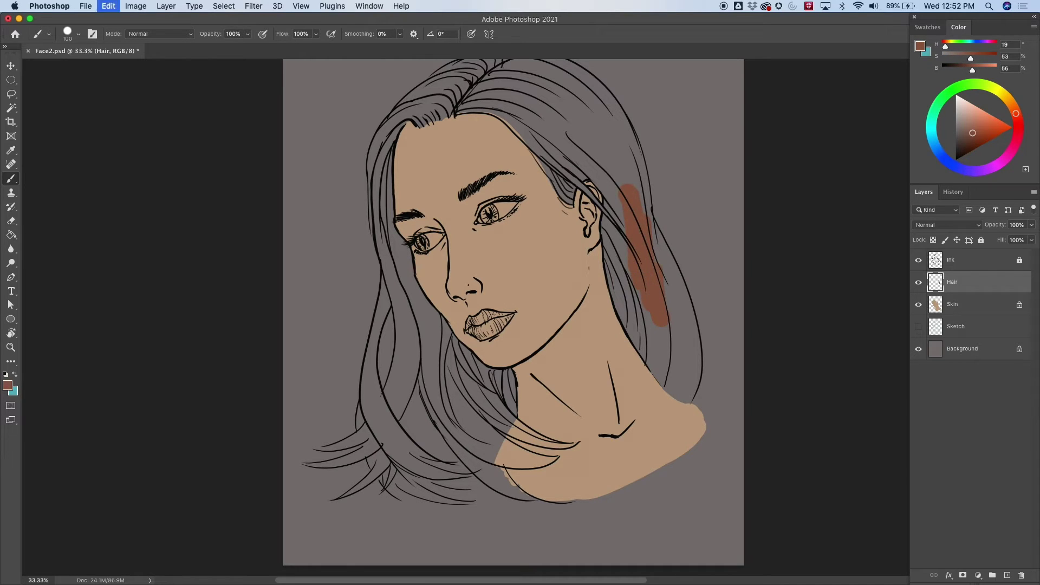
pyautogui.press('super+z')
# Try further browns of hue 19, including saturation 39% with brightness 43%, on the hair beside the ear, and undo the test strokes
pyautogui.moveTo(972, 133); pyautogui.dragTo(965, 138)
pyautogui.moveTo(629, 204); pyautogui.dragTo(660, 331)
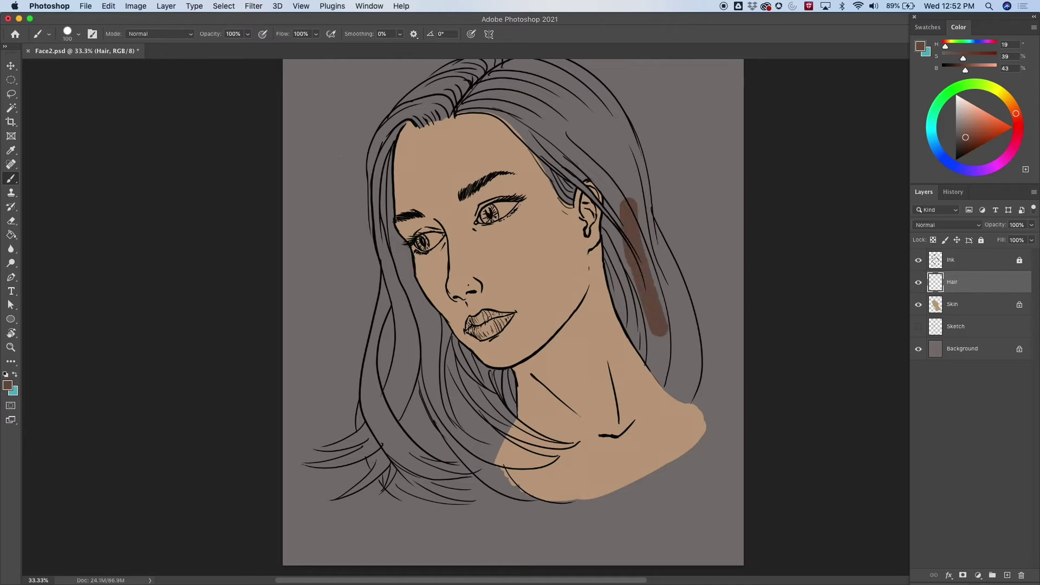
pyautogui.moveTo(657, 287)
pyautogui.mouseDown()
pyautogui.moveTo(679, 331)
pyautogui.moveTo(679, 314)
pyautogui.mouseUp()
pyautogui.moveTo(967, 135); pyautogui.dragTo(972, 137)
pyautogui.moveTo(617, 214)
pyautogui.mouseDown()
pyautogui.moveTo(615, 184)
pyautogui.moveTo(685, 331)
pyautogui.moveTo(691, 303)
pyautogui.mouseUp()
pyautogui.press('super+z')
pyautogui.press('super+z')
pyautogui.press('super+z')
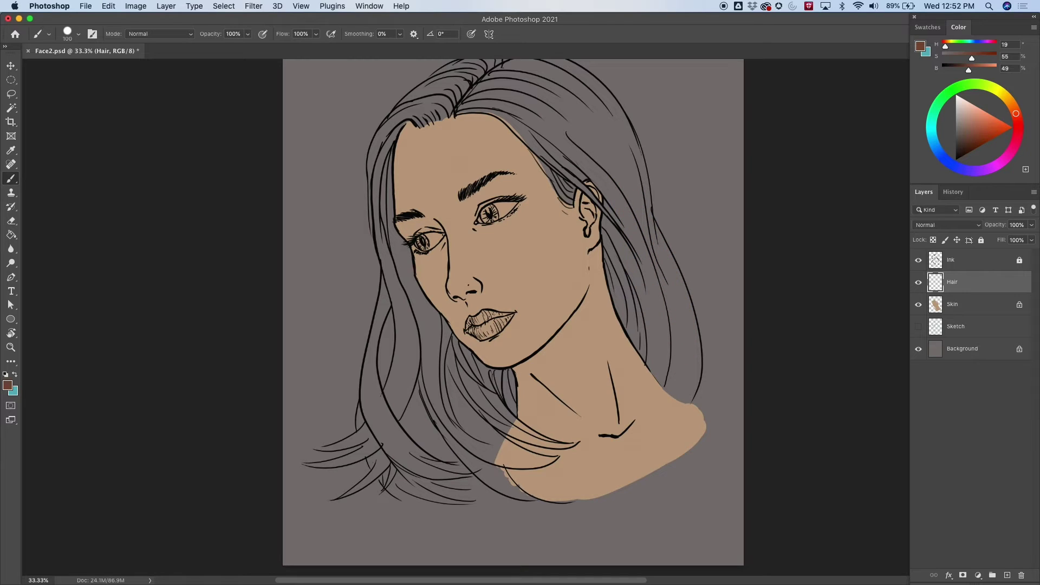
pyautogui.moveTo(971, 135); pyautogui.dragTo(970, 130)
pyautogui.moveTo(616, 184); pyautogui.dragTo(658, 319)
pyautogui.press('super+z')
# Set the foreground colour to a brown of hue 27, saturation 44% and brightness 46%, and block in the hair behind the neck
pyautogui.moveTo(969, 130); pyautogui.dragTo(968, 135)
pyautogui.moveTo(623, 181)
pyautogui.mouseDown()
pyautogui.moveTo(646, 303)
pyautogui.moveTo(680, 339)
pyautogui.mouseUp()
pyautogui.press('super+equal')
pyautogui.hscroll(5, 509, 317)
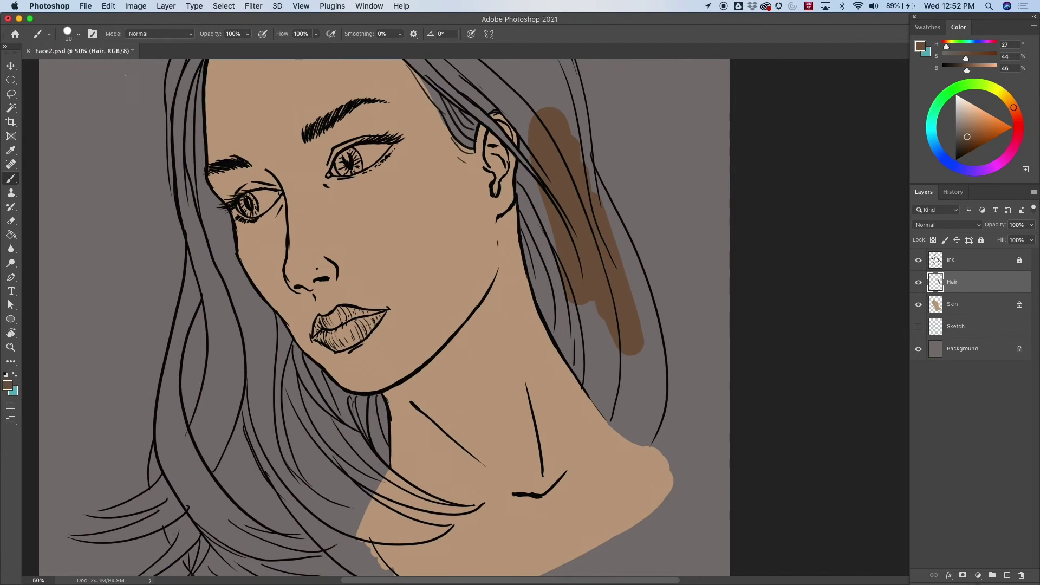
pyautogui.moveTo(538, 142)
pyautogui.mouseDown()
pyautogui.moveTo(529, 185)
pyautogui.moveTo(559, 301)
pyautogui.moveTo(550, 295)
pyautogui.moveTo(598, 379)
pyautogui.mouseUp()
pyautogui.moveTo(580, 325)
pyautogui.mouseDown()
pyautogui.moveTo(585, 393)
pyautogui.moveTo(618, 417)
pyautogui.moveTo(639, 390)
pyautogui.moveTo(634, 358)
pyautogui.moveTo(643, 401)
pyautogui.mouseUp()
# Fill the hair with a 70 px brush along its outer contour down to the shoulder and along the neck
pyautogui.press('[')
pyautogui.moveTo(592, 180)
pyautogui.mouseDown()
pyautogui.moveTo(651, 315)
pyautogui.moveTo(661, 386)
pyautogui.moveTo(643, 358)
pyautogui.mouseUp()
pyautogui.moveTo(661, 405); pyautogui.dragTo(645, 446)
pyautogui.moveTo(510, 216); pyautogui.dragTo(583, 383)
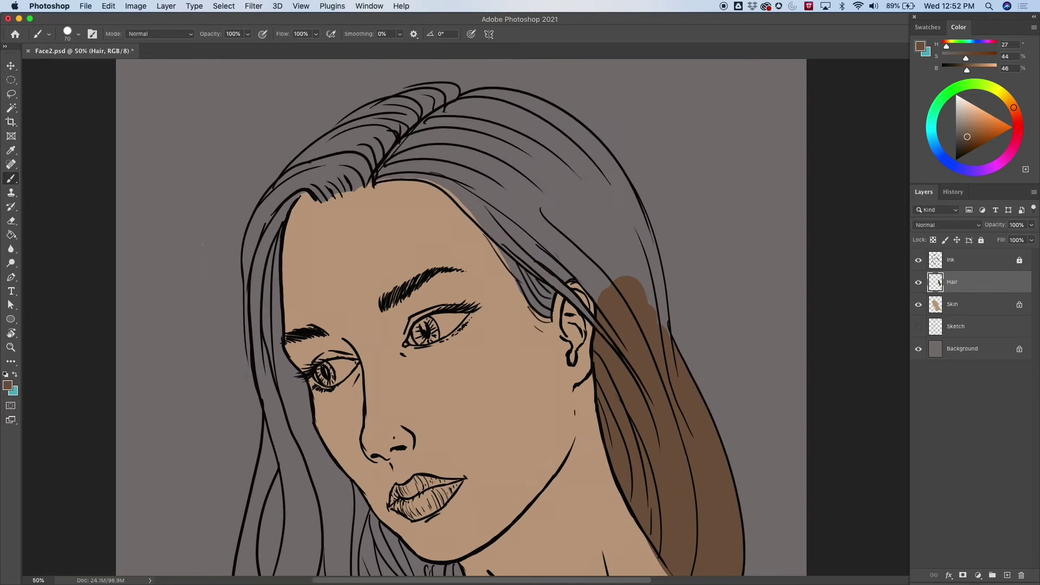
pyautogui.moveTo(544, 169)
pyautogui.mouseDown()
pyautogui.moveTo(583, 283)
pyautogui.moveTo(566, 238)
pyautogui.moveTo(653, 314)
pyautogui.moveTo(618, 201)
pyautogui.moveTo(661, 293)
pyautogui.mouseUp()
pyautogui.moveTo(628, 208)
pyautogui.mouseDown()
pyautogui.moveTo(596, 173)
pyautogui.moveTo(487, 100)
pyautogui.moveTo(444, 100)
pyautogui.moveTo(531, 93)
pyautogui.moveTo(604, 151)
pyautogui.mouseUp()
pyautogui.press('super+z')
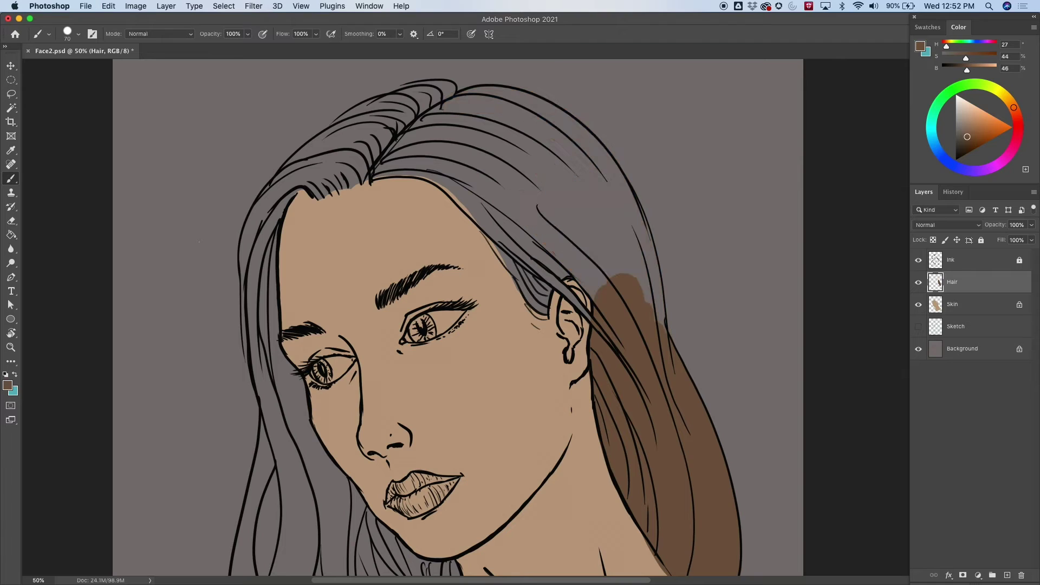
# Paint brown along the outer upper hair edge and, with a smaller brush, over the strands above and across the ear
pyautogui.moveTo(458, 105)
pyautogui.mouseDown()
pyautogui.moveTo(471, 92)
pyautogui.moveTo(500, 92)
pyautogui.moveTo(539, 106)
pyautogui.moveTo(602, 153)
pyautogui.moveTo(637, 212)
pyautogui.moveTo(658, 324)
pyautogui.mouseUp()
pyautogui.moveTo(602, 285)
pyautogui.mouseDown()
pyautogui.moveTo(553, 210)
pyautogui.moveTo(579, 268)
pyautogui.moveTo(547, 218)
pyautogui.mouseUp()
pyautogui.press('super+plus')
pyautogui.press('super+plus')
pyautogui.press('super+plus')
pyautogui.press('super+minus')
pyautogui.press('[')
pyautogui.moveTo(566, 176); pyautogui.dragTo(642, 260)
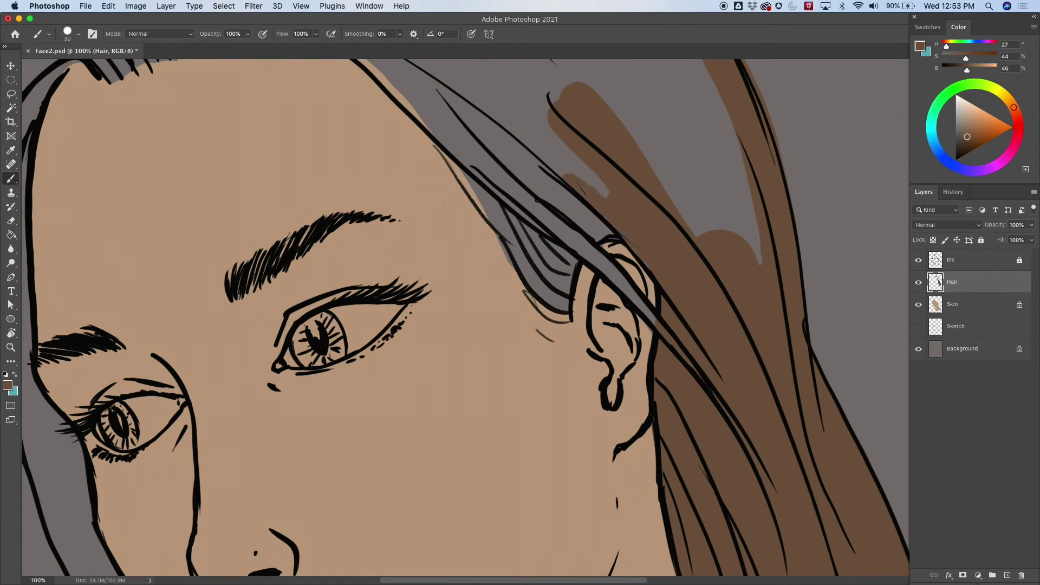
pyautogui.moveTo(596, 201)
pyautogui.mouseDown()
pyautogui.moveTo(599, 228)
pyautogui.moveTo(579, 239)
pyautogui.moveTo(525, 196)
pyautogui.mouseUp()
pyautogui.moveTo(525, 195); pyautogui.dragTo(652, 318)
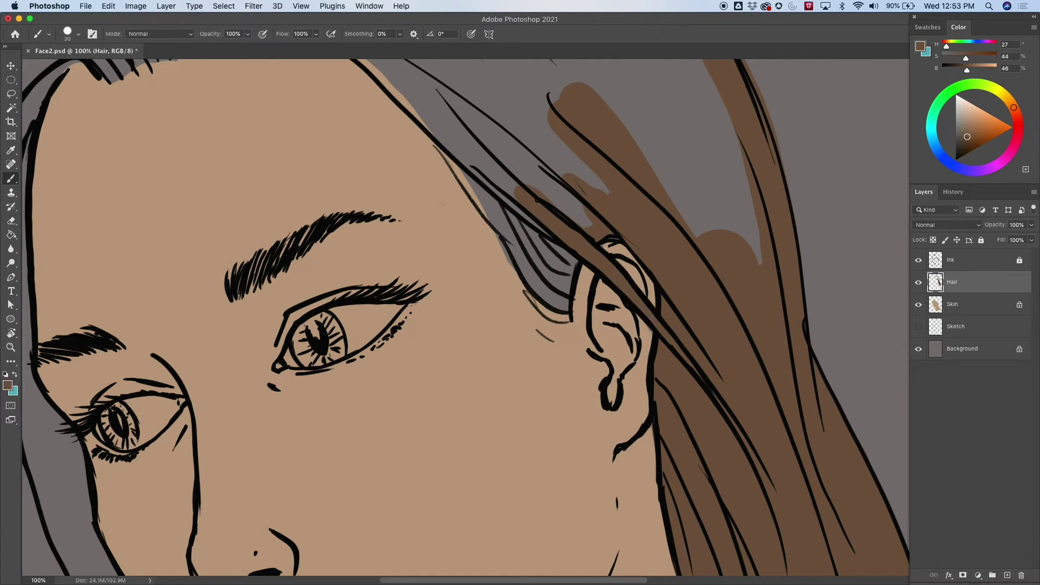
# Fill the fine temple strands in front of the ear and the hair above them with brown
pyautogui.moveTo(539, 271)
pyautogui.mouseDown()
pyautogui.moveTo(543, 293)
pyautogui.moveTo(561, 305)
pyautogui.moveTo(563, 256)
pyautogui.moveTo(547, 255)
pyautogui.moveTo(479, 195)
pyautogui.moveTo(416, 99)
pyautogui.mouseUp()
pyautogui.moveTo(484, 212); pyautogui.dragTo(490, 221)
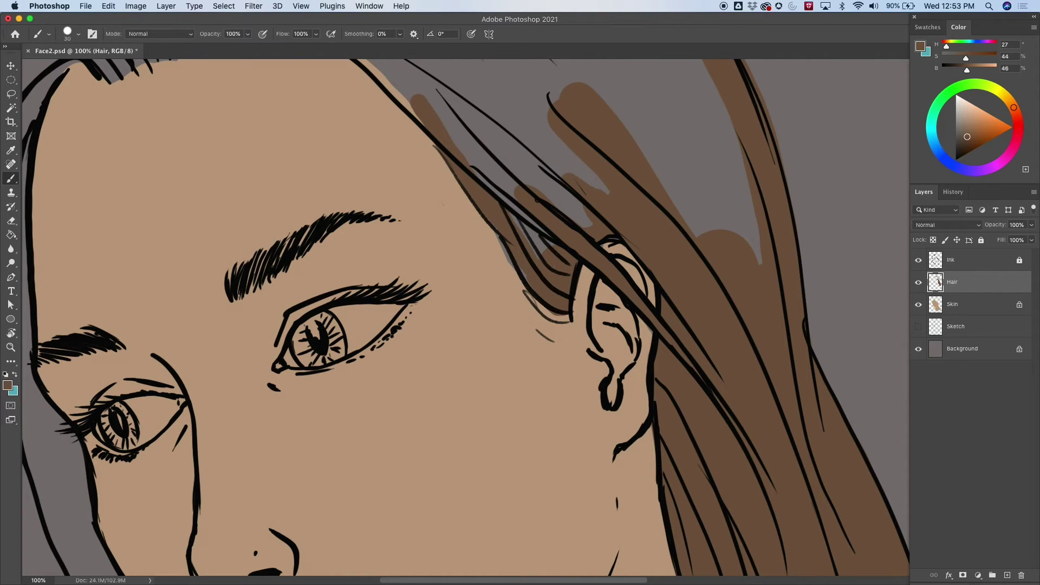
pyautogui.moveTo(538, 249)
pyautogui.mouseDown()
pyautogui.moveTo(495, 190)
pyautogui.moveTo(485, 152)
pyautogui.mouseUp()
pyautogui.moveTo(488, 190); pyautogui.dragTo(525, 277)
pyautogui.moveTo(618, 302)
pyautogui.mouseDown()
pyautogui.moveTo(584, 263)
pyautogui.moveTo(557, 251)
pyautogui.mouseUp()
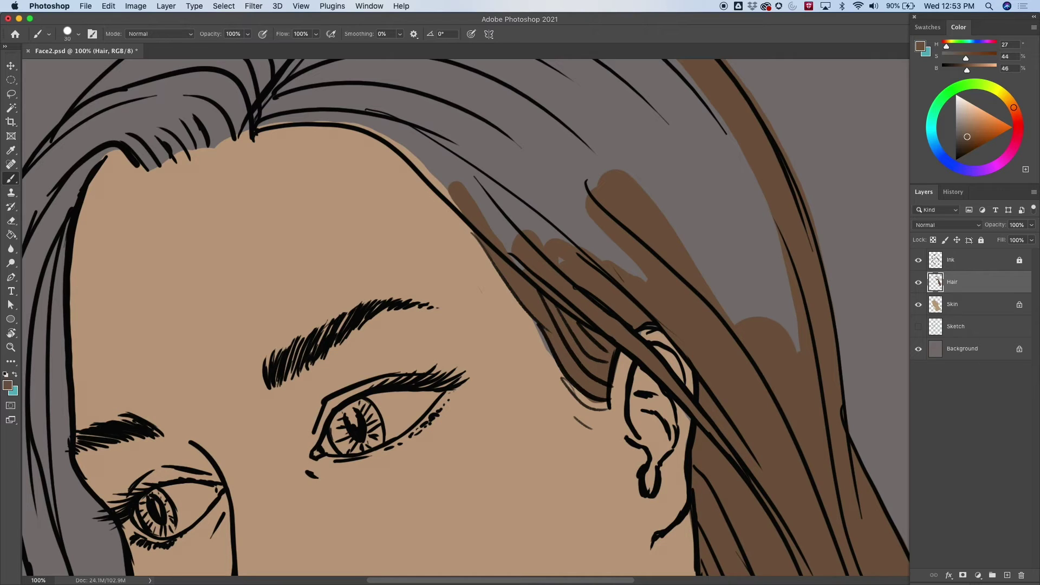
pyautogui.moveTo(528, 238)
pyautogui.mouseDown()
pyautogui.moveTo(542, 203)
pyautogui.moveTo(623, 266)
pyautogui.moveTo(579, 195)
pyautogui.moveTo(461, 179)
pyautogui.moveTo(475, 157)
pyautogui.moveTo(552, 157)
pyautogui.moveTo(596, 130)
pyautogui.moveTo(634, 157)
pyautogui.moveTo(667, 222)
pyautogui.mouseUp()
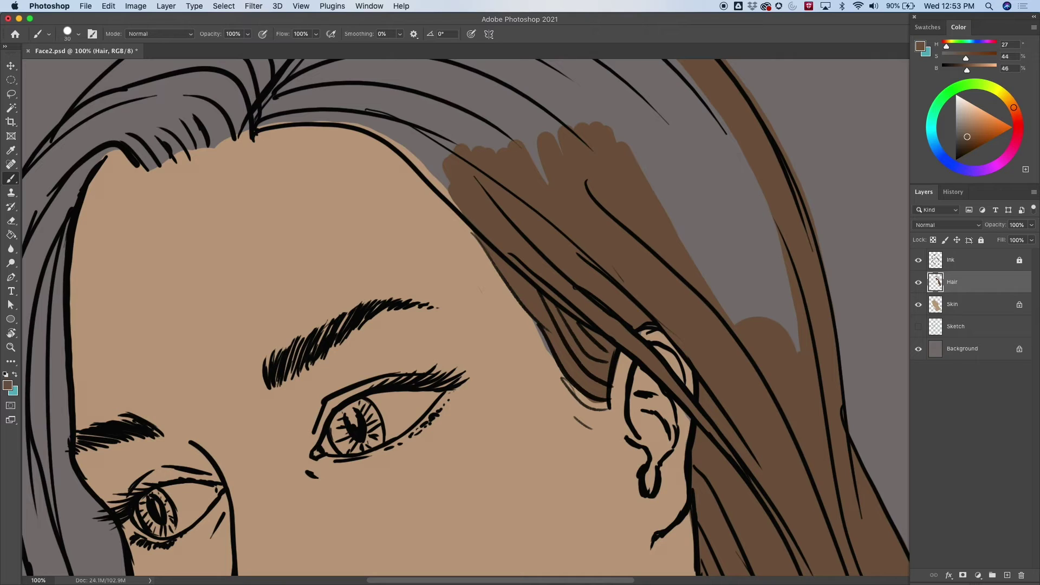
# Unlock the Skin layer's transparent pixels and sample the face's skin tone as the foreground colour
pyautogui.click(970, 304)
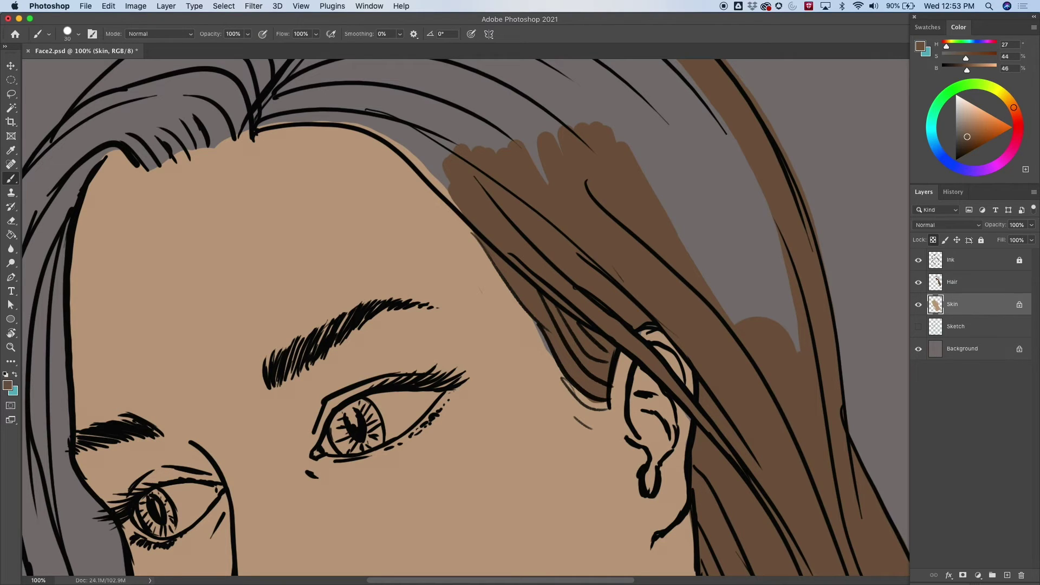
pyautogui.click(933, 240)
pyautogui.keyDown('alt'); pyautogui.click(435, 259); pyautogui.keyUp('alt')
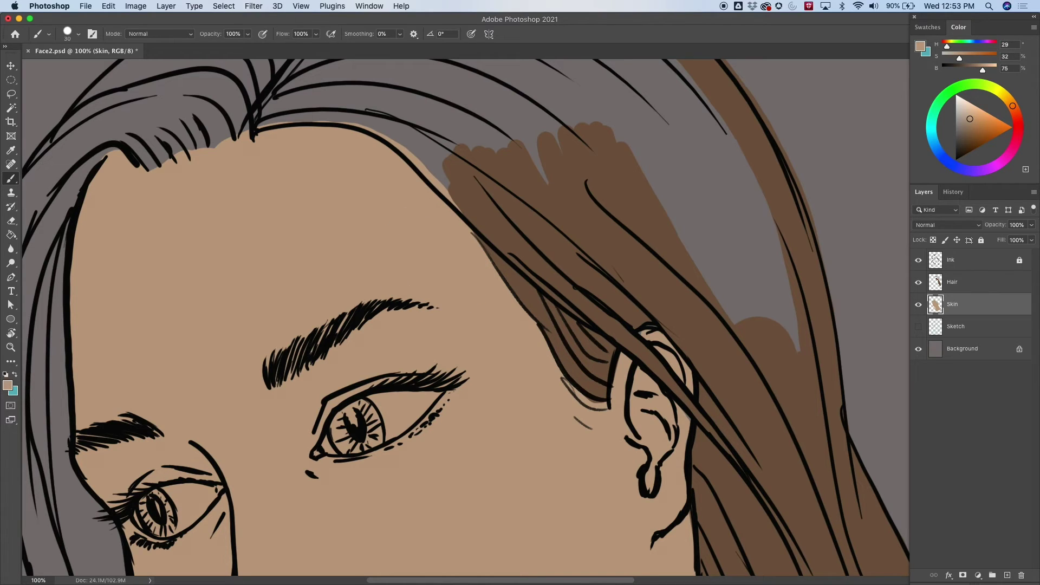
# Extend the skin tone beneath the unfilled hair above the temple, then lock the Skin layer's transparent pixels
pyautogui.moveTo(431, 182)
pyautogui.mouseDown()
pyautogui.moveTo(412, 116)
pyautogui.moveTo(445, 87)
pyautogui.moveTo(542, 130)
pyautogui.moveTo(542, 179)
pyautogui.mouseUp()
pyautogui.moveTo(525, 138)
pyautogui.mouseDown()
pyautogui.moveTo(520, 114)
pyautogui.moveTo(512, 131)
pyautogui.moveTo(533, 153)
pyautogui.mouseUp()
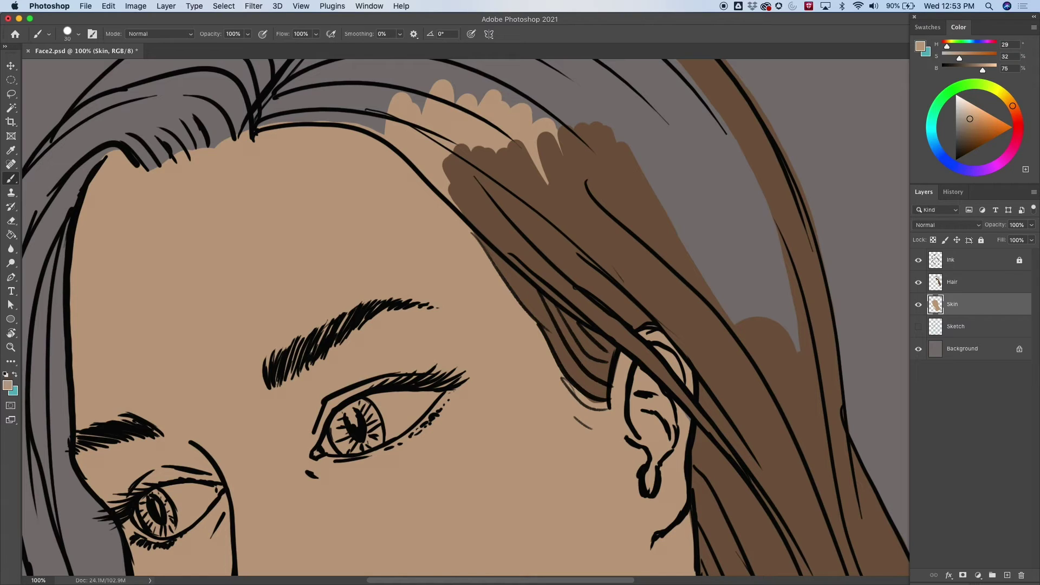
pyautogui.press('/')
# On the Hair layer, sample the hair brown and fill the crown from the temple up to the parting
pyautogui.hotkey('alt', ']')
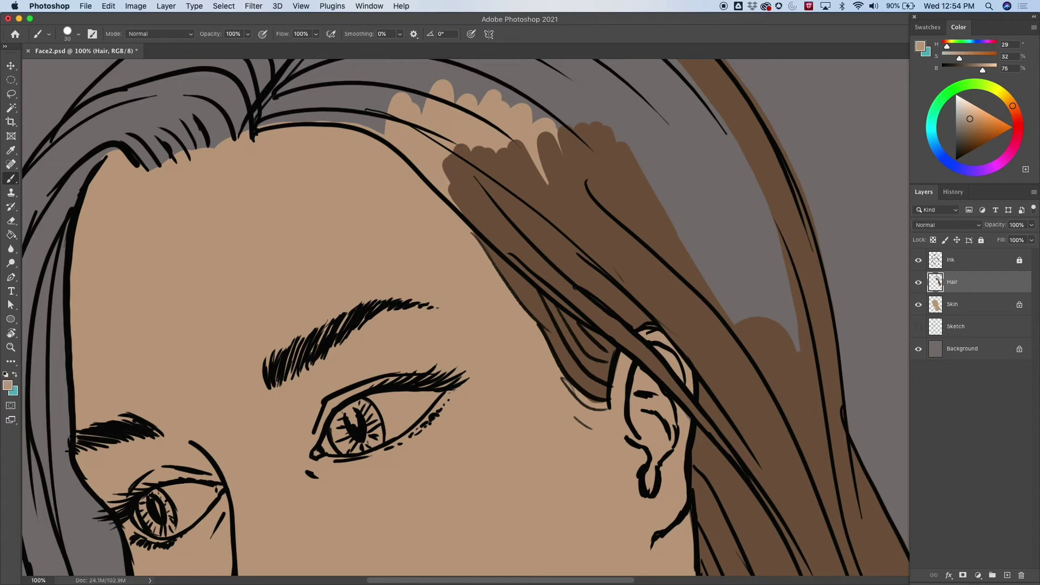
pyautogui.keyDown('alt'); pyautogui.click(672, 250); pyautogui.keyUp('alt')
pyautogui.moveTo(681, 223)
pyautogui.mouseDown()
pyautogui.moveTo(729, 281)
pyautogui.moveTo(713, 244)
pyautogui.mouseUp()
pyautogui.moveTo(623, 233); pyautogui.dragTo(691, 401)
pyautogui.moveTo(586, 390); pyautogui.dragTo(532, 208)
pyautogui.press(']')
pyautogui.moveTo(716, 174)
pyautogui.mouseDown()
pyautogui.moveTo(787, 304)
pyautogui.moveTo(766, 190)
pyautogui.moveTo(645, 93)
pyautogui.moveTo(684, 187)
pyautogui.mouseUp()
pyautogui.moveTo(542, 217); pyautogui.dragTo(603, 423)
pyautogui.moveTo(603, 189)
pyautogui.mouseDown()
pyautogui.moveTo(756, 276)
pyautogui.moveTo(823, 374)
pyautogui.moveTo(617, 230)
pyautogui.moveTo(450, 211)
pyautogui.moveTo(460, 165)
pyautogui.moveTo(317, 298)
pyautogui.moveTo(423, 295)
pyautogui.moveTo(471, 315)
pyautogui.moveTo(512, 352)
pyautogui.moveTo(528, 390)
pyautogui.moveTo(466, 279)
pyautogui.mouseUp()
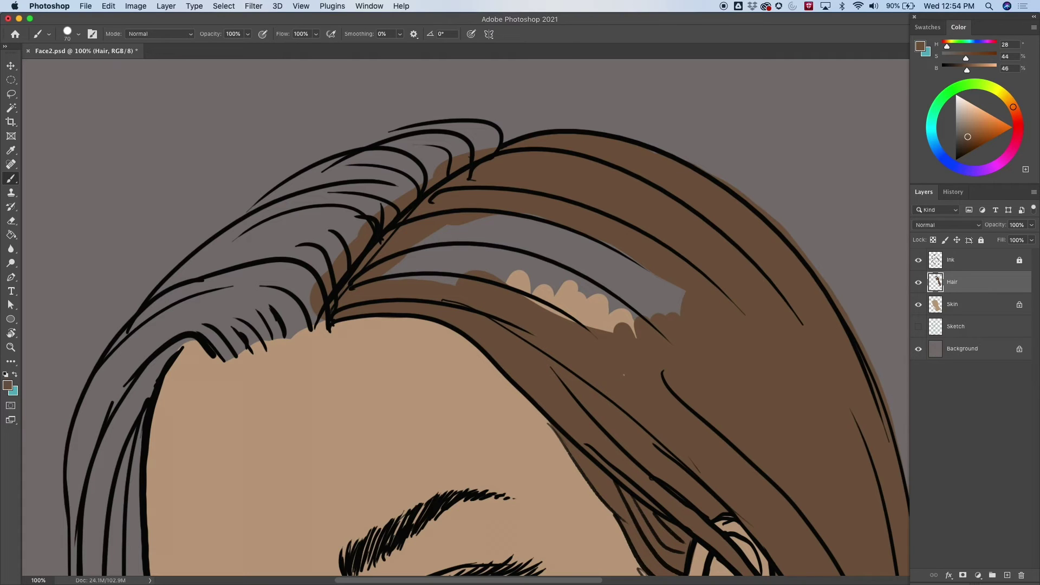
pyautogui.moveTo(599, 317)
pyautogui.mouseDown()
pyautogui.moveTo(401, 265)
pyautogui.moveTo(658, 303)
pyautogui.moveTo(668, 284)
pyautogui.moveTo(533, 227)
pyautogui.moveTo(606, 247)
pyautogui.mouseUp()
pyautogui.moveTo(675, 306); pyautogui.dragTo(580, 240)
# Switch to full-screen mode with the menu bar and undo the stray brown stroke on the forehead
pyautogui.scroll(-5, 184, 311)
pyautogui.hscroll(-7, 184, 312)
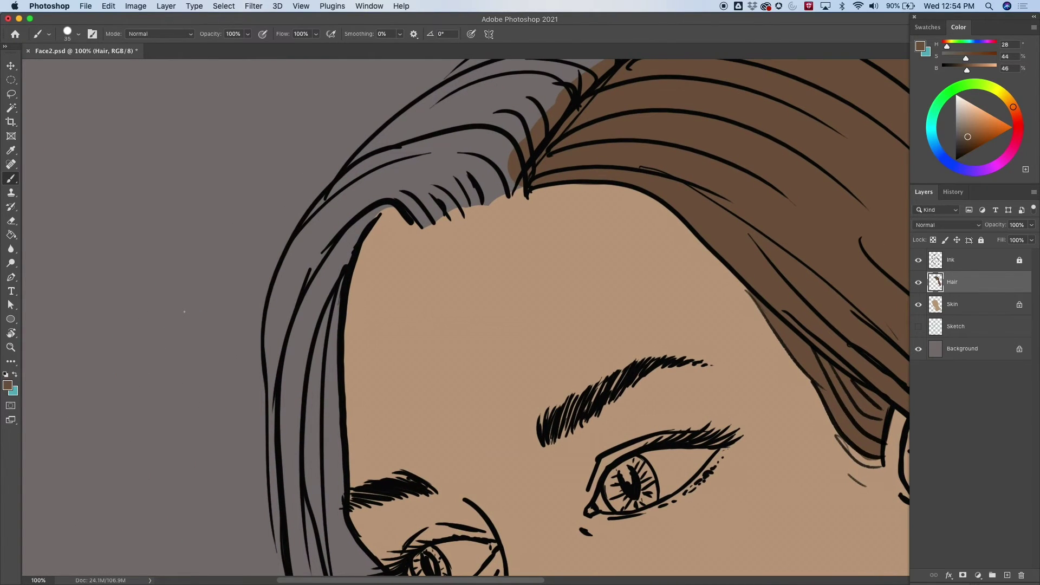
pyautogui.press('f')
pyautogui.moveTo(545, 158); pyautogui.dragTo(593, 268)
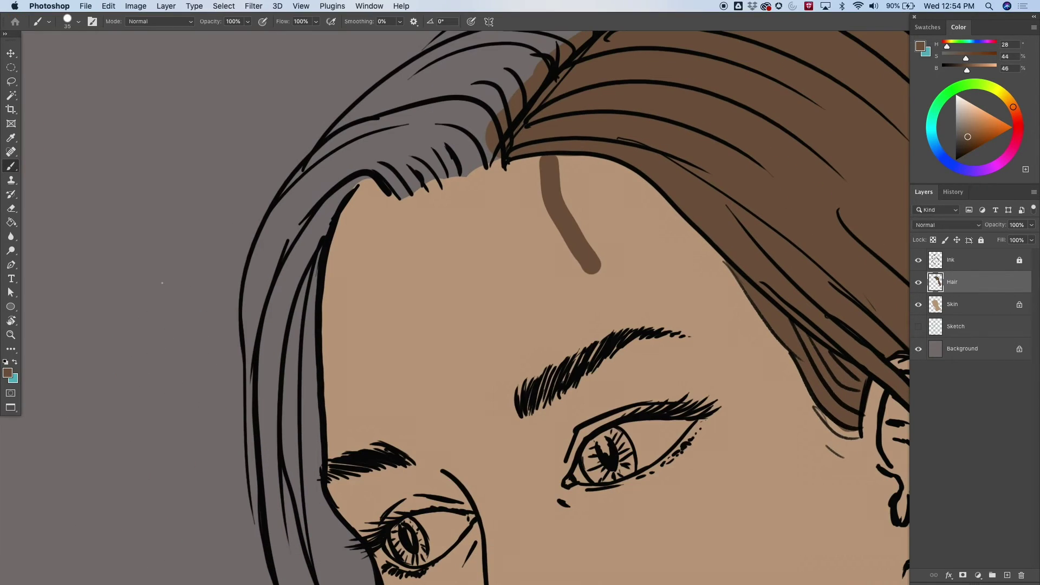
pyautogui.press('super+z')
pyautogui.moveTo(162, 282); pyautogui.dragTo(239, 437)
# Sample the Background's grey as the secondary colour, then return to the Hair layer with brown as foreground
pyautogui.click(962, 349)
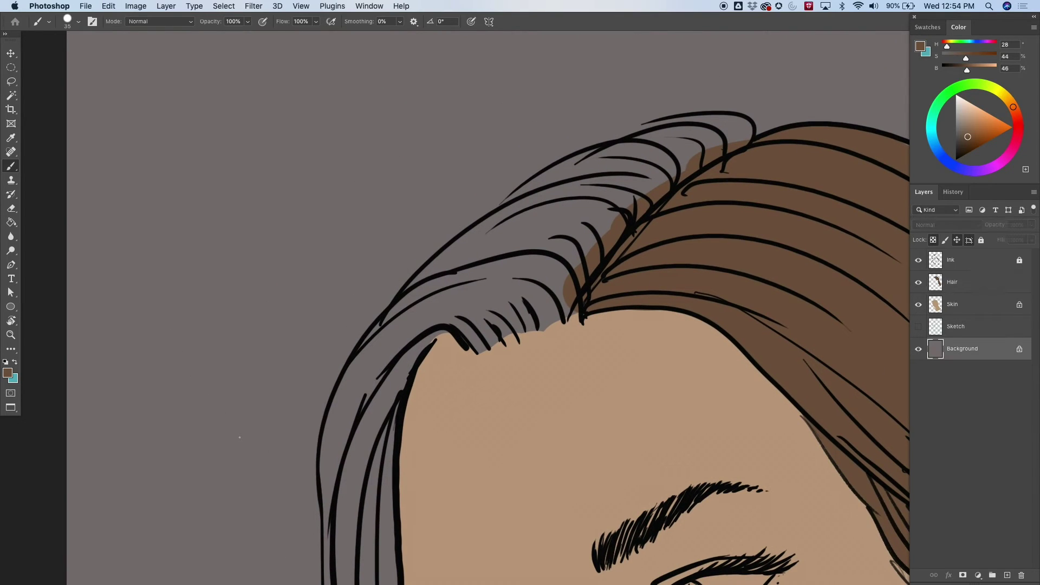
pyautogui.press('x')
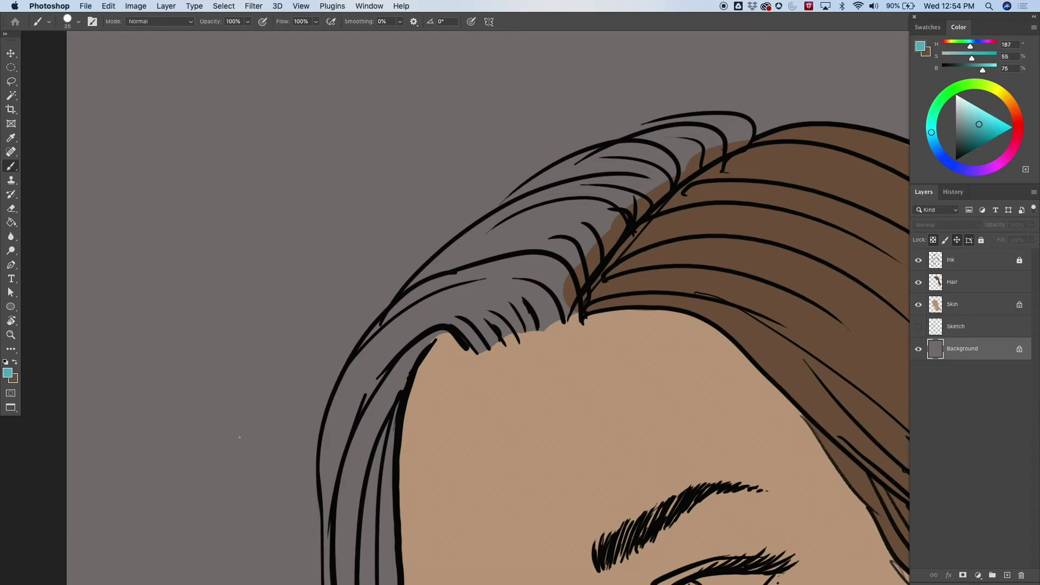
pyautogui.keyDown('alt'); pyautogui.click(266, 377); pyautogui.keyUp('alt')
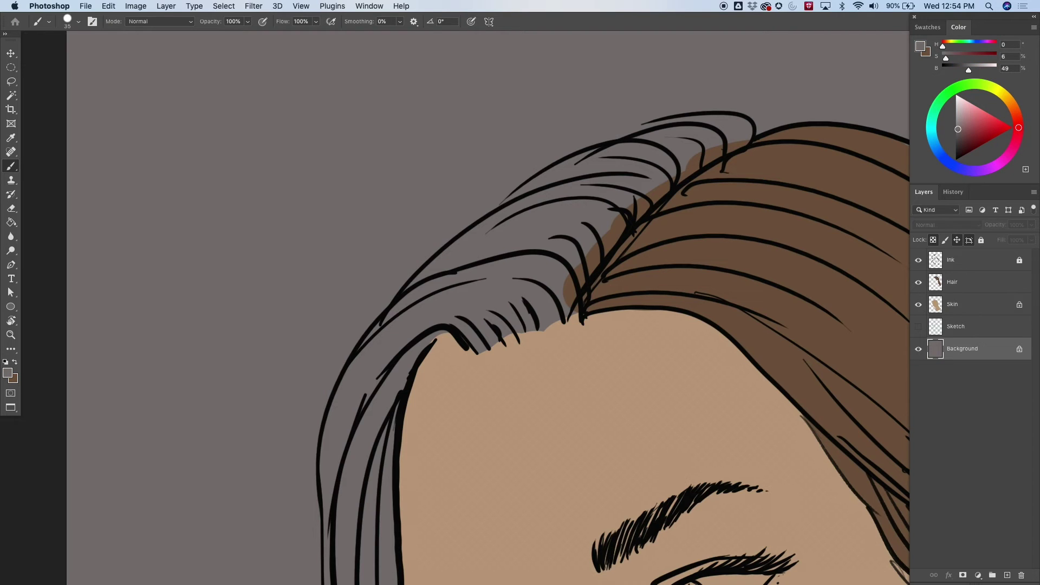
pyautogui.click(962, 283)
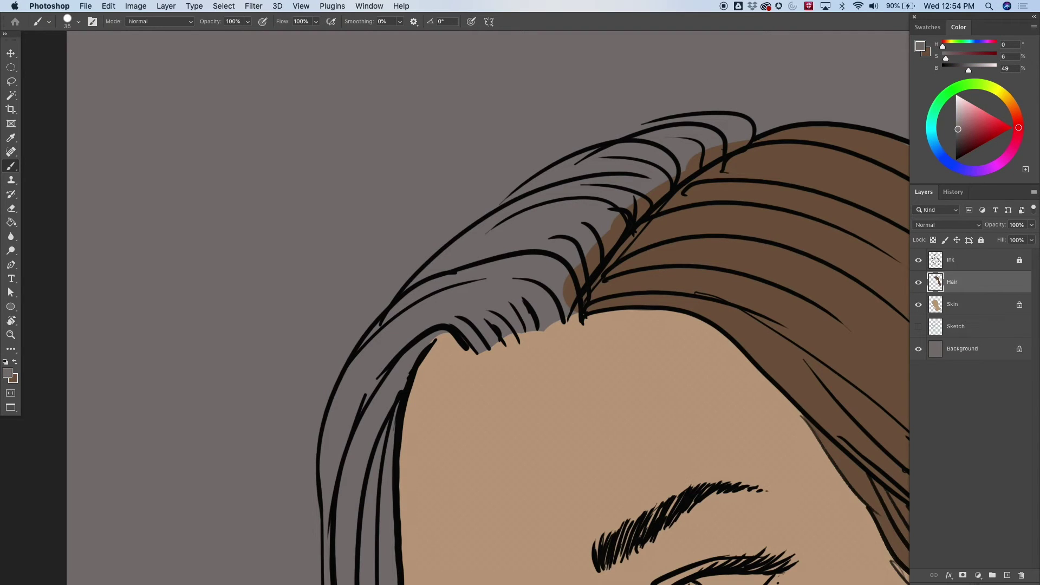
pyautogui.press('x')
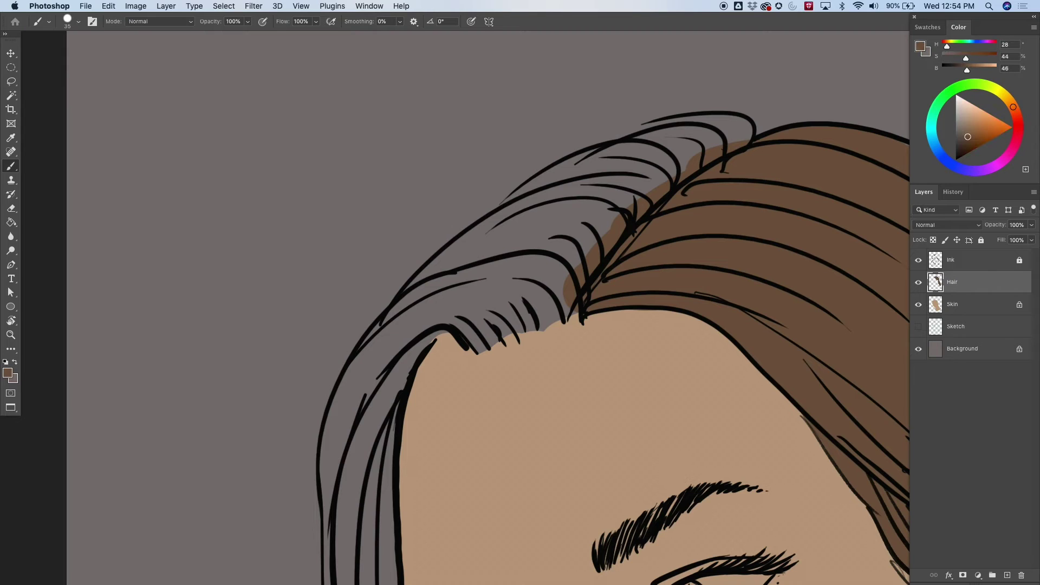
# Fill the hair on the unpainted side of the parting with brown, along the swept-back strands and the short hairline strands
pyautogui.moveTo(650, 176)
pyautogui.mouseDown()
pyautogui.moveTo(550, 241)
pyautogui.moveTo(552, 280)
pyautogui.mouseUp()
pyautogui.moveTo(693, 157); pyautogui.dragTo(490, 249)
pyautogui.moveTo(732, 139)
pyautogui.mouseDown()
pyautogui.moveTo(741, 130)
pyautogui.moveTo(732, 124)
pyautogui.moveTo(610, 154)
pyautogui.moveTo(497, 220)
pyautogui.mouseUp()
pyautogui.moveTo(636, 154); pyautogui.dragTo(722, 134)
pyautogui.moveTo(494, 232); pyautogui.dragTo(531, 250)
pyautogui.moveTo(542, 341)
pyautogui.mouseDown()
pyautogui.moveTo(567, 213)
pyautogui.moveTo(561, 220)
pyautogui.mouseUp()
pyautogui.moveTo(585, 161)
pyautogui.mouseDown()
pyautogui.moveTo(588, 199)
pyautogui.moveTo(496, 222)
pyautogui.moveTo(486, 210)
pyautogui.mouseUp()
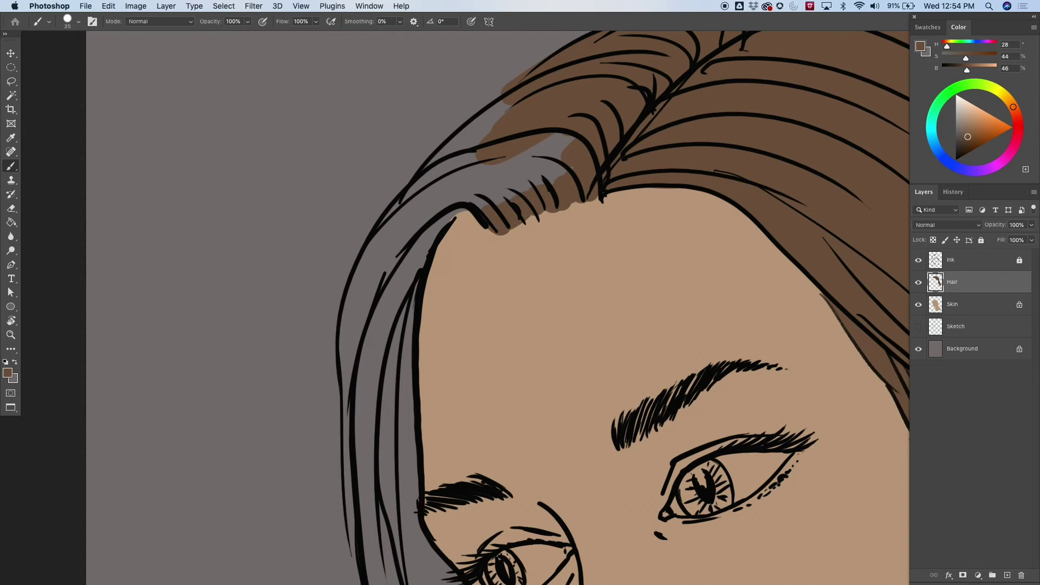
# Fill the remaining front hair with brown, following the forehead contour down to the far eyebrow
pyautogui.moveTo(540, 216); pyautogui.dragTo(599, 200)
pyautogui.moveTo(553, 152)
pyautogui.mouseDown()
pyautogui.moveTo(535, 217)
pyautogui.moveTo(516, 223)
pyautogui.moveTo(469, 196)
pyautogui.moveTo(428, 220)
pyautogui.moveTo(395, 275)
pyautogui.moveTo(379, 318)
pyautogui.moveTo(401, 463)
pyautogui.mouseUp()
pyautogui.moveTo(411, 358)
pyautogui.mouseDown()
pyautogui.moveTo(406, 525)
pyautogui.moveTo(371, 336)
pyautogui.moveTo(357, 304)
pyautogui.moveTo(346, 347)
pyautogui.moveTo(348, 309)
pyautogui.moveTo(401, 216)
pyautogui.moveTo(504, 111)
pyautogui.moveTo(438, 157)
pyautogui.moveTo(417, 222)
pyautogui.mouseUp()
pyautogui.moveTo(458, 193); pyautogui.dragTo(558, 149)
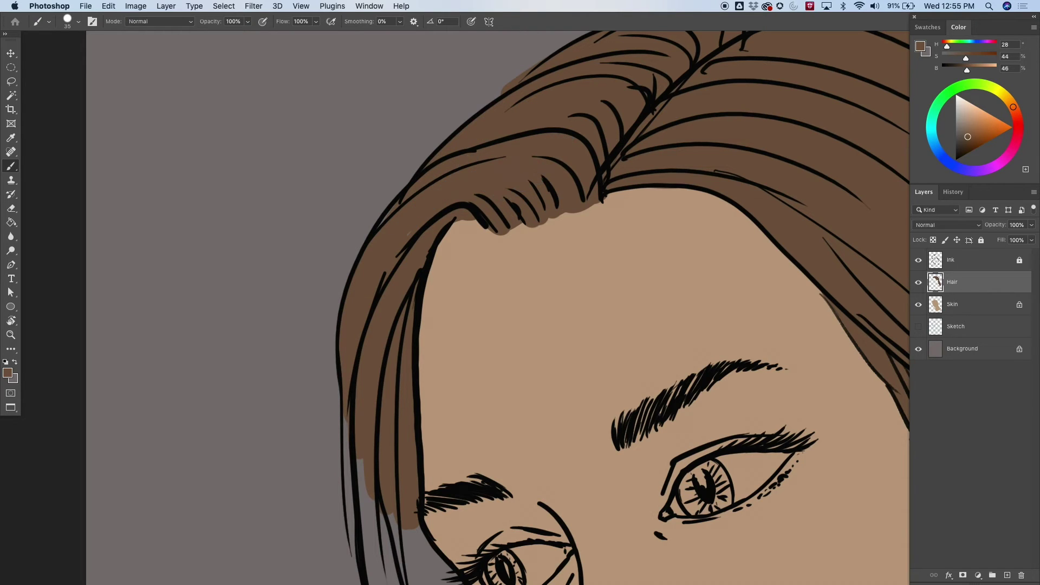
pyautogui.moveTo(542, 206); pyautogui.dragTo(510, 351)
pyautogui.moveTo(474, 212); pyautogui.dragTo(519, 184)
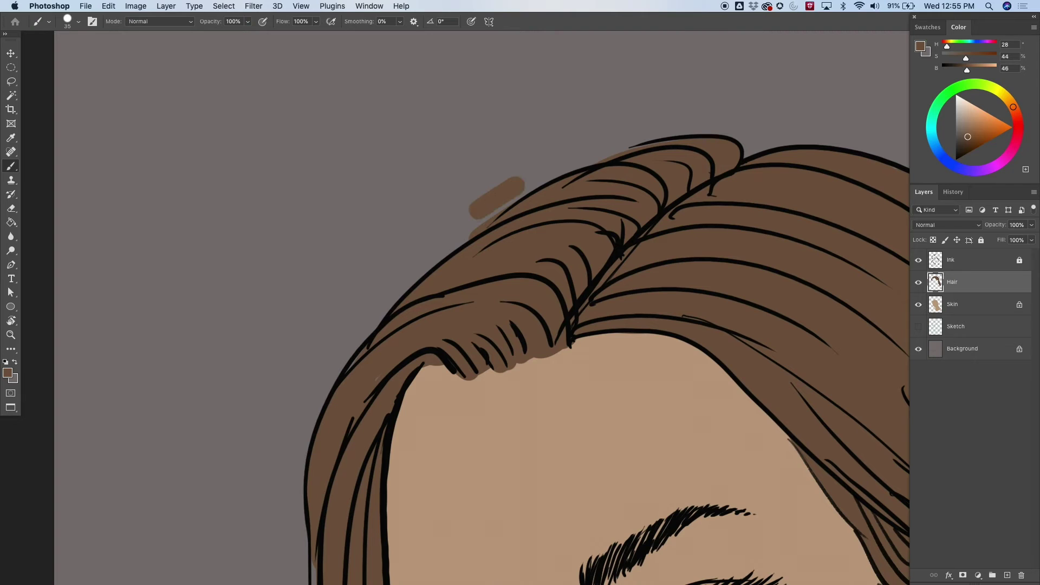
pyautogui.press('super+z')
# Paint brown along the far side of the face, following the cheek and jaw contour down to the chin
pyautogui.scroll(-12, 482, 308)
pyautogui.moveTo(341, 255)
pyautogui.mouseDown()
pyautogui.moveTo(327, 300)
pyautogui.moveTo(381, 415)
pyautogui.moveTo(407, 374)
pyautogui.mouseUp()
pyautogui.moveTo(404, 325)
pyautogui.mouseDown()
pyautogui.moveTo(441, 396)
pyautogui.moveTo(455, 499)
pyautogui.mouseUp()
pyautogui.moveTo(411, 389); pyautogui.dragTo(438, 504)
pyautogui.moveTo(477, 450); pyautogui.dragTo(421, 201)
pyautogui.moveTo(317, 160); pyautogui.dragTo(381, 344)
pyautogui.moveTo(336, 182)
pyautogui.mouseDown()
pyautogui.moveTo(387, 301)
pyautogui.moveTo(423, 329)
pyautogui.mouseUp()
pyautogui.moveTo(408, 233); pyautogui.dragTo(437, 321)
pyautogui.moveTo(425, 265); pyautogui.dragTo(482, 373)
pyautogui.moveTo(453, 306)
pyautogui.mouseDown()
pyautogui.moveTo(531, 425)
pyautogui.moveTo(590, 488)
pyautogui.moveTo(615, 510)
pyautogui.moveTo(673, 520)
pyautogui.mouseUp()
pyautogui.moveTo(639, 461)
pyautogui.mouseDown()
pyautogui.moveTo(607, 345)
pyautogui.moveTo(554, 238)
pyautogui.moveTo(604, 293)
pyautogui.moveTo(613, 428)
pyautogui.mouseUp()
pyautogui.press('super+z')
pyautogui.hotkey('ctrl', 'z')
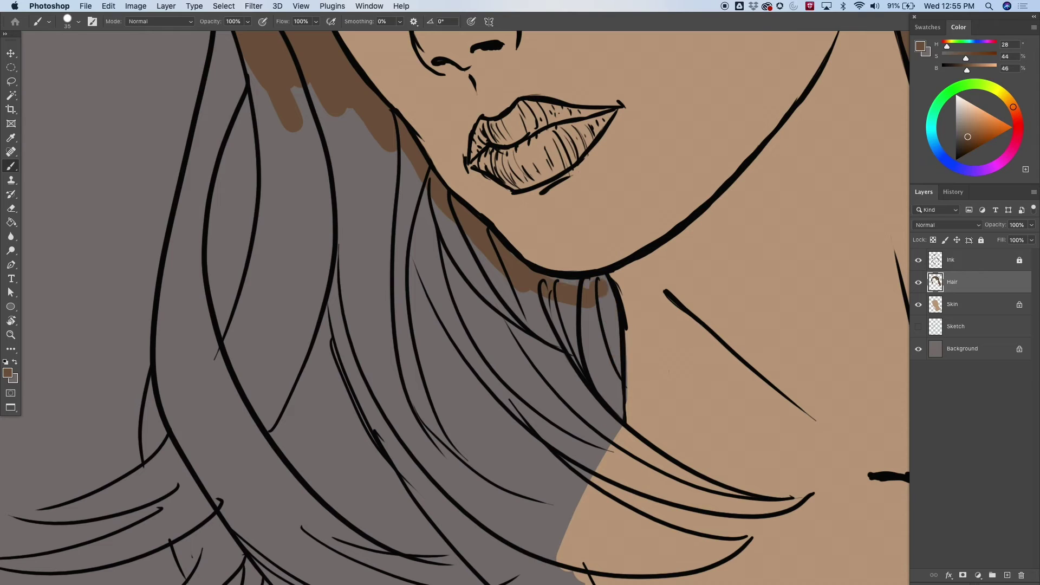
pyautogui.moveTo(599, 287)
pyautogui.mouseDown()
pyautogui.moveTo(610, 320)
pyautogui.moveTo(605, 395)
pyautogui.moveTo(587, 398)
pyautogui.mouseUp()
pyautogui.press('super+z')
pyautogui.moveTo(596, 306)
pyautogui.mouseDown()
pyautogui.moveTo(550, 298)
pyautogui.moveTo(611, 287)
pyautogui.moveTo(607, 415)
pyautogui.moveTo(602, 310)
pyautogui.moveTo(589, 402)
pyautogui.moveTo(584, 321)
pyautogui.mouseUp()
pyautogui.press('super+z')
# Fill the fine strands beneath the chin and the long lock beside the cheek with brown
pyautogui.moveTo(599, 428)
pyautogui.mouseDown()
pyautogui.moveTo(581, 423)
pyautogui.moveTo(549, 310)
pyautogui.moveTo(393, 190)
pyautogui.moveTo(355, 130)
pyautogui.moveTo(412, 182)
pyautogui.moveTo(484, 294)
pyautogui.mouseUp()
pyautogui.moveTo(487, 347)
pyautogui.mouseDown()
pyautogui.moveTo(525, 209)
pyautogui.moveTo(577, 311)
pyautogui.mouseUp()
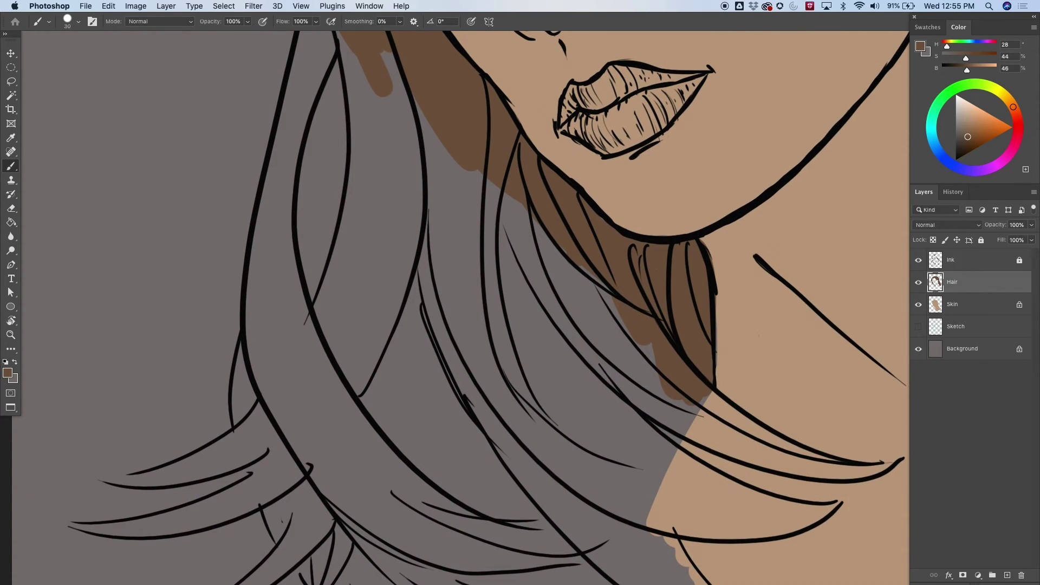
pyautogui.moveTo(398, 65)
pyautogui.mouseDown()
pyautogui.moveTo(413, 225)
pyautogui.moveTo(476, 311)
pyautogui.moveTo(469, 195)
pyautogui.mouseUp()
pyautogui.moveTo(476, 346)
pyautogui.mouseDown()
pyautogui.moveTo(490, 217)
pyautogui.moveTo(564, 574)
pyautogui.mouseUp()
pyautogui.moveTo(422, 234)
pyautogui.mouseDown()
pyautogui.moveTo(448, 353)
pyautogui.moveTo(471, 515)
pyautogui.mouseUp()
pyautogui.moveTo(477, 456); pyautogui.dragTo(506, 523)
pyautogui.scroll(-5, 488, 308)
pyautogui.moveTo(404, 174)
pyautogui.mouseDown()
pyautogui.moveTo(398, 333)
pyautogui.moveTo(374, 393)
pyautogui.mouseUp()
pyautogui.moveTo(379, 296); pyautogui.dragTo(352, 422)
pyautogui.moveTo(433, 312); pyautogui.dragTo(386, 469)
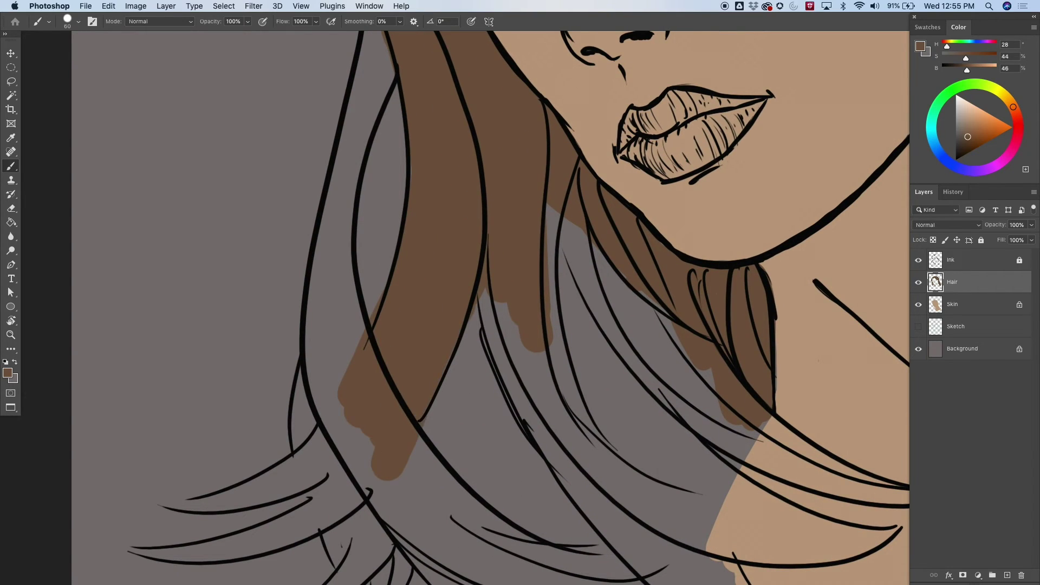
# Extend the brown down through the middle strands below the jaw toward the lower hair curve
pyautogui.moveTo(487, 293); pyautogui.dragTo(520, 420)
pyautogui.moveTo(563, 244); pyautogui.dragTo(558, 453)
pyautogui.moveTo(577, 281); pyautogui.dragTo(596, 474)
pyautogui.moveTo(466, 320)
pyautogui.mouseDown()
pyautogui.moveTo(428, 463)
pyautogui.moveTo(413, 483)
pyautogui.mouseUp()
pyautogui.moveTo(478, 363); pyautogui.dragTo(481, 535)
pyautogui.moveTo(504, 403); pyautogui.dragTo(515, 529)
pyautogui.moveTo(542, 447); pyautogui.dragTo(553, 525)
pyautogui.moveTo(575, 471); pyautogui.dragTo(587, 527)
pyautogui.moveTo(593, 477)
pyautogui.mouseDown()
pyautogui.moveTo(620, 539)
pyautogui.moveTo(609, 498)
pyautogui.mouseUp()
# Switch to the Hard Round Pressure brush and fill the outer lock down to the start of the flicked ends
pyautogui.rightClick(585, 238)
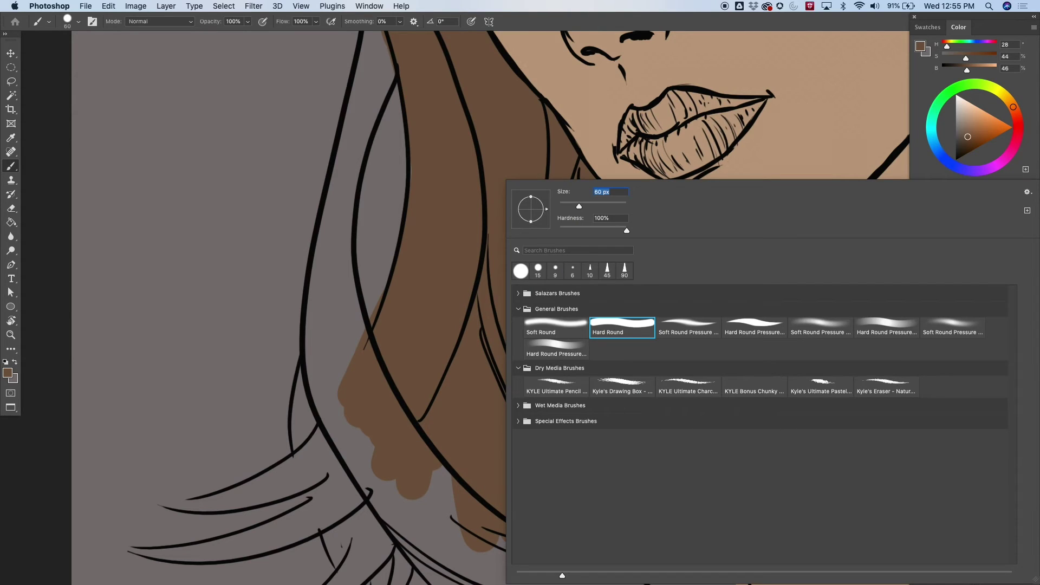
pyautogui.click(755, 328)
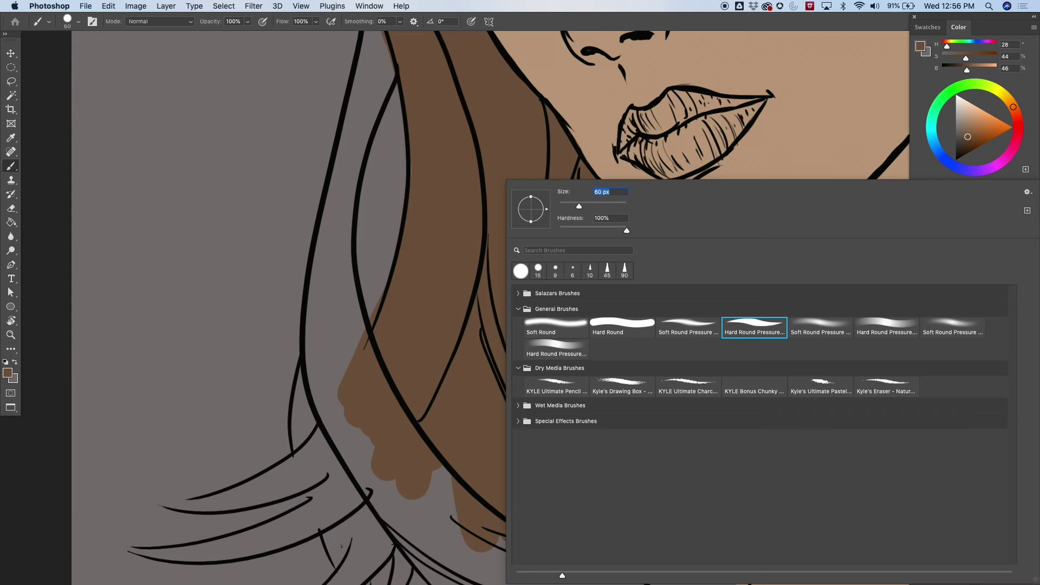
pyautogui.moveTo(349, 163)
pyautogui.mouseDown()
pyautogui.moveTo(329, 279)
pyautogui.moveTo(365, 107)
pyautogui.moveTo(317, 296)
pyautogui.moveTo(339, 404)
pyautogui.moveTo(431, 519)
pyautogui.mouseUp()
pyautogui.moveTo(406, 260); pyautogui.dragTo(449, 491)
pyautogui.moveTo(407, 323)
pyautogui.mouseDown()
pyautogui.moveTo(421, 249)
pyautogui.moveTo(391, 349)
pyautogui.mouseUp()
pyautogui.moveTo(424, 296)
pyautogui.mouseDown()
pyautogui.moveTo(382, 493)
pyautogui.moveTo(388, 575)
pyautogui.moveTo(397, 535)
pyautogui.mouseUp()
pyautogui.scroll(-10, 511, 308)
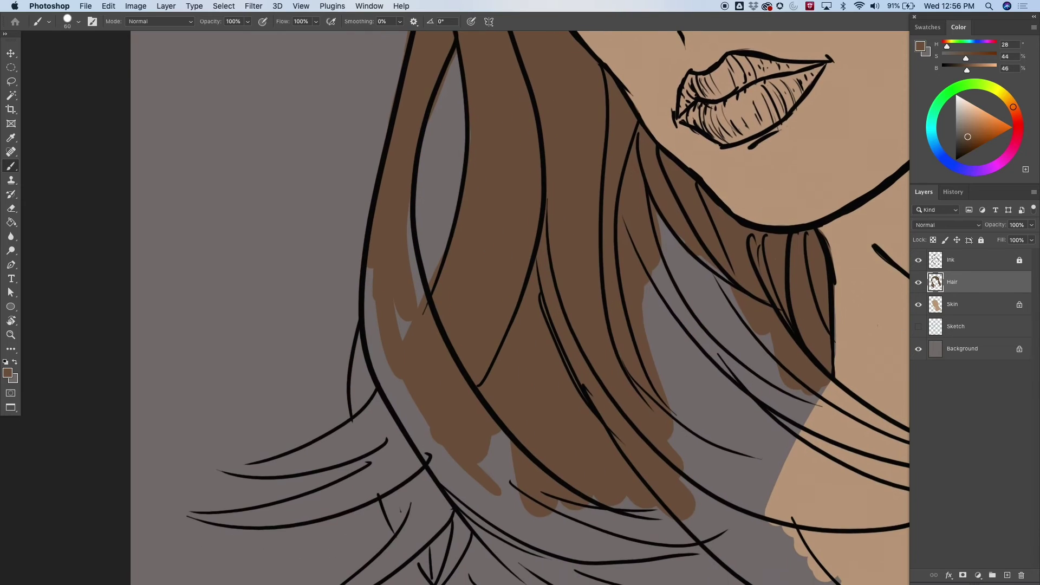
pyautogui.moveTo(411, 214)
pyautogui.mouseDown()
pyautogui.moveTo(418, 304)
pyautogui.moveTo(408, 392)
pyautogui.moveTo(378, 287)
pyautogui.moveTo(402, 412)
pyautogui.moveTo(438, 450)
pyautogui.mouseUp()
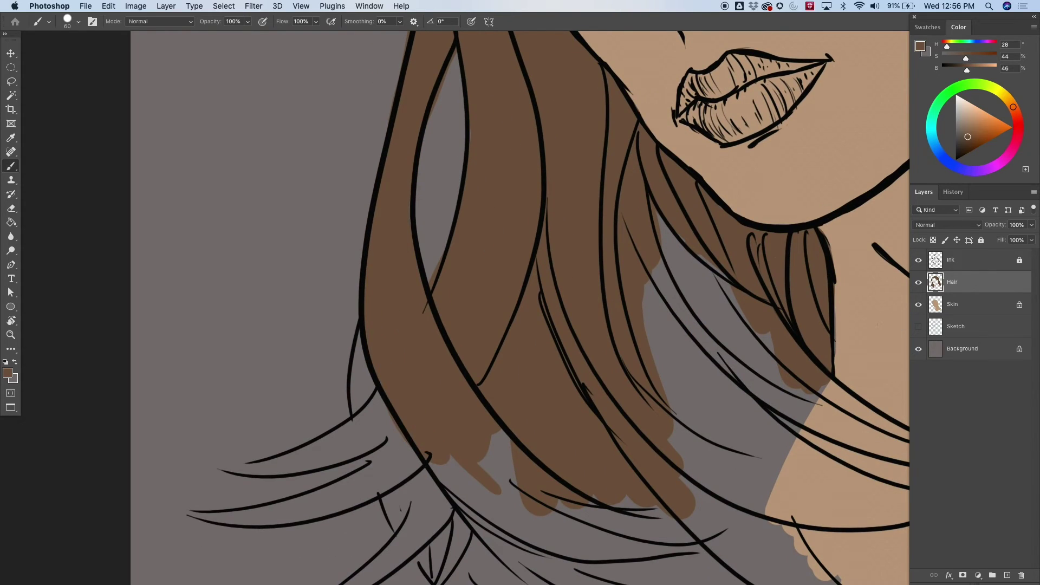
pyautogui.moveTo(493, 486)
pyautogui.mouseDown()
pyautogui.moveTo(476, 490)
pyautogui.moveTo(507, 538)
pyautogui.moveTo(556, 514)
pyautogui.mouseUp()
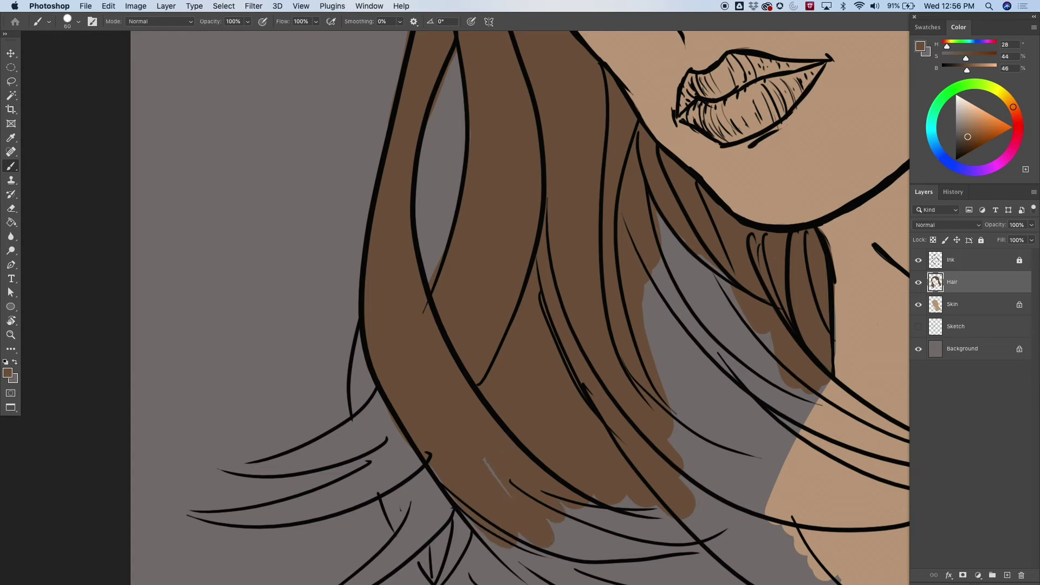
# Rotate the view to about 62° and fill the slender lock nearest the neck down to its tip with brown
pyautogui.scroll(-5, 520, 308)
pyautogui.hscroll(5, 520, 308)
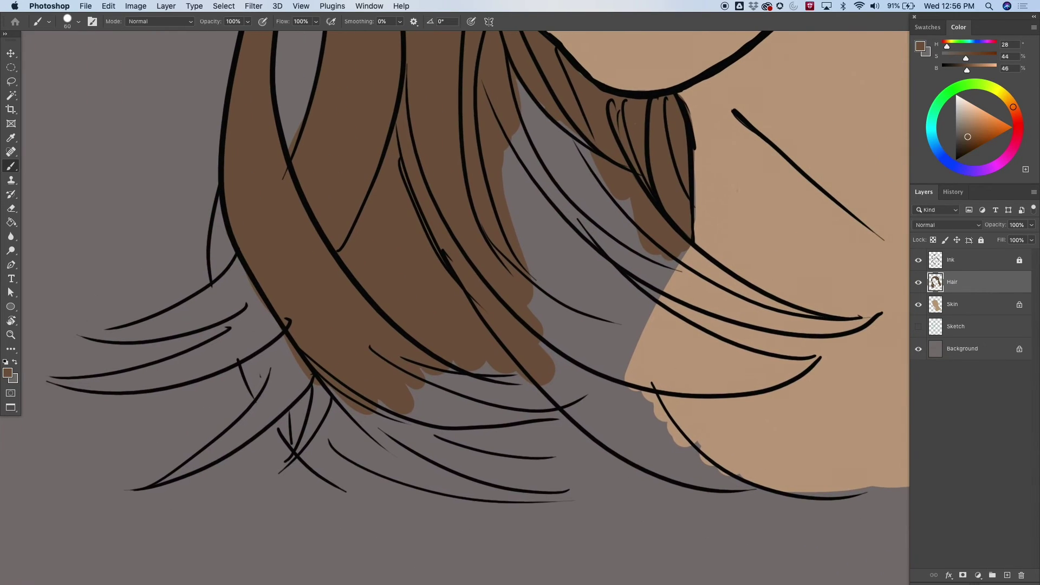
pyautogui.moveTo(578, 214)
pyautogui.mouseDown()
pyautogui.moveTo(606, 221)
pyautogui.moveTo(628, 209)
pyautogui.moveTo(642, 254)
pyautogui.mouseUp()
pyautogui.hscroll(10, 466, 275)
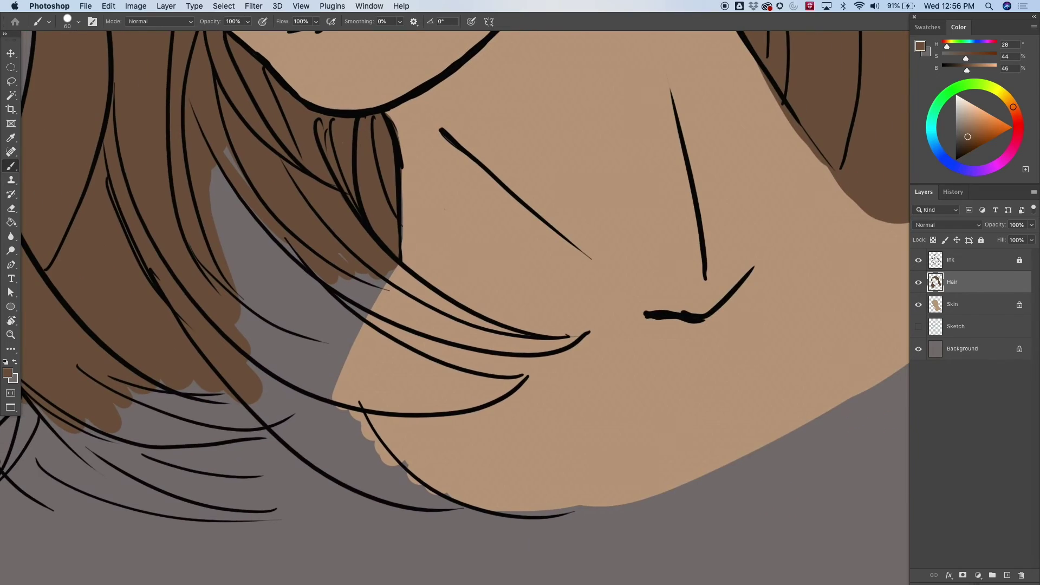
pyautogui.press('r')
pyautogui.moveTo(520, 161); pyautogui.dragTo(545, 386)
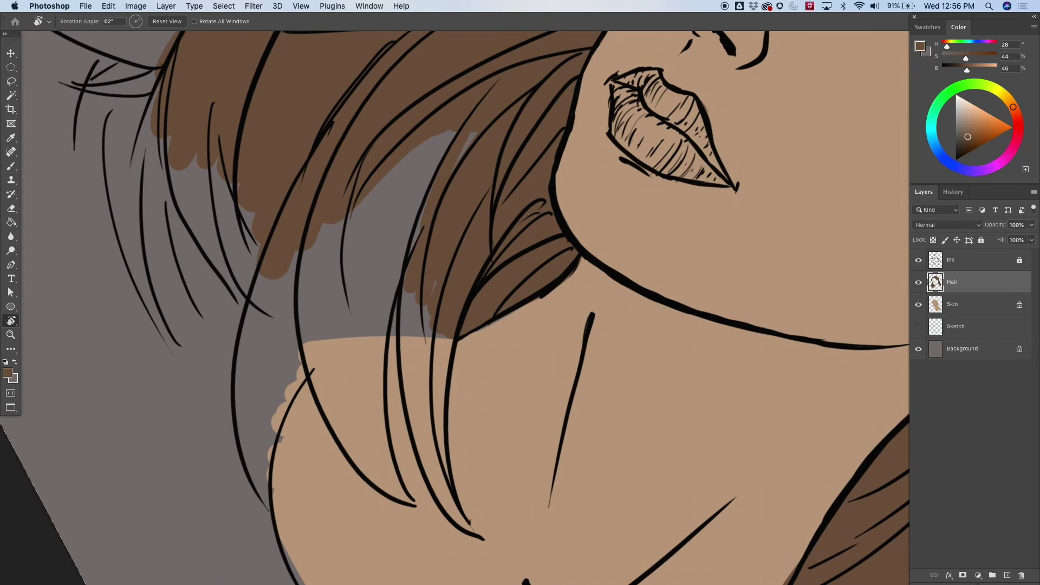
pyautogui.press('b')
pyautogui.moveTo(418, 297)
pyautogui.mouseDown()
pyautogui.moveTo(417, 398)
pyautogui.moveTo(420, 407)
pyautogui.moveTo(433, 336)
pyautogui.moveTo(428, 422)
pyautogui.moveTo(440, 437)
pyautogui.mouseUp()
pyautogui.moveTo(408, 386)
pyautogui.mouseDown()
pyautogui.moveTo(434, 496)
pyautogui.moveTo(466, 524)
pyautogui.mouseUp()
pyautogui.moveTo(428, 423)
pyautogui.mouseDown()
pyautogui.moveTo(449, 498)
pyautogui.moveTo(447, 479)
pyautogui.mouseUp()
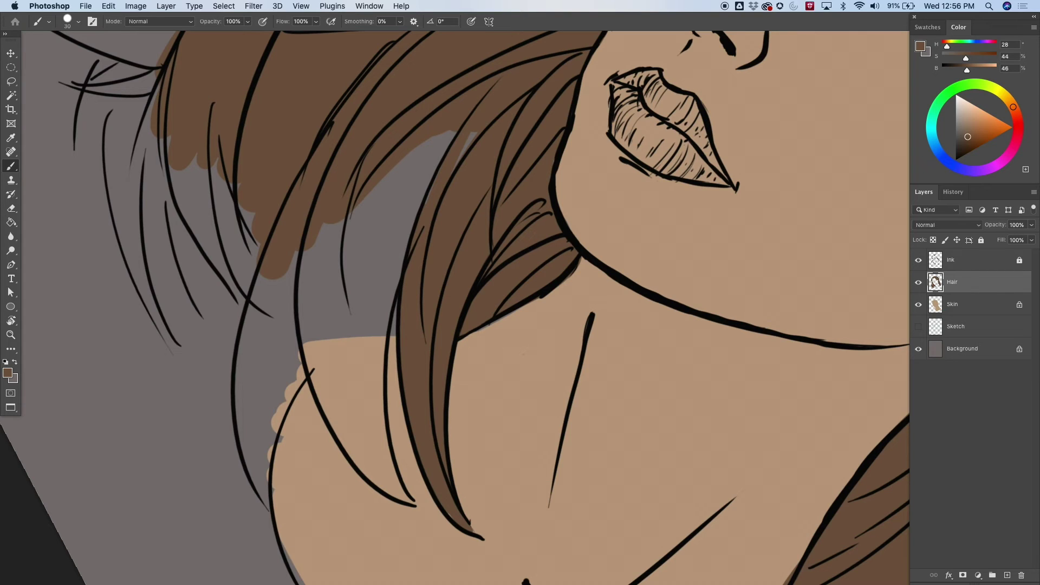
# Paint brown along the edge of the neighbouring shoulder lock and into the grey gap above it
pyautogui.moveTo(412, 501); pyautogui.dragTo(374, 338)
pyautogui.moveTo(393, 480); pyautogui.dragTo(397, 254)
pyautogui.moveTo(386, 431); pyautogui.dragTo(407, 239)
pyautogui.moveTo(376, 466); pyautogui.dragTo(425, 187)
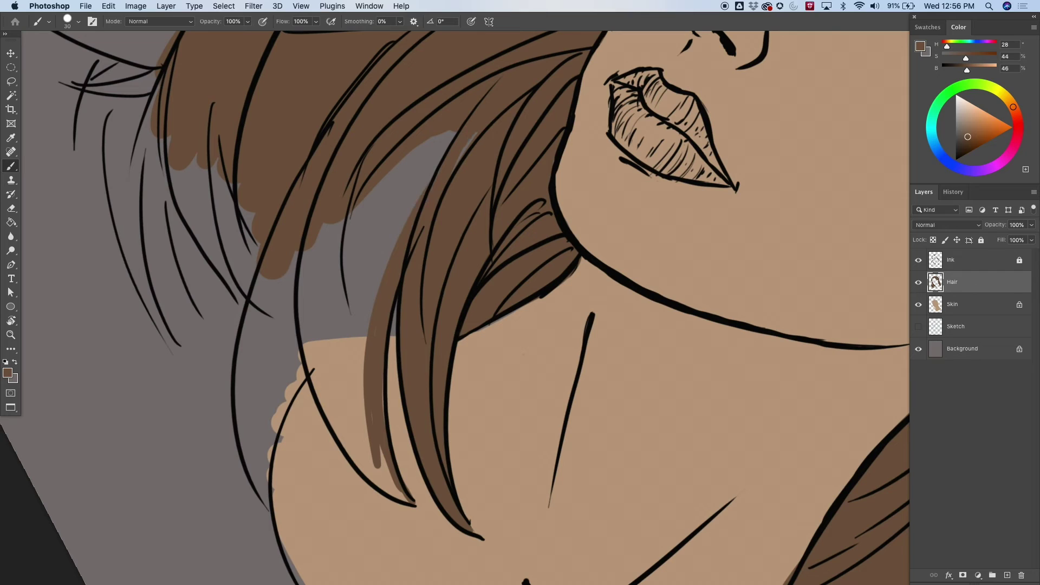
pyautogui.moveTo(460, 136)
pyautogui.mouseDown()
pyautogui.moveTo(379, 292)
pyautogui.moveTo(347, 317)
pyautogui.mouseUp()
pyautogui.moveTo(417, 146); pyautogui.dragTo(355, 328)
pyautogui.moveTo(374, 203); pyautogui.dragTo(349, 288)
pyautogui.moveTo(359, 203); pyautogui.dragTo(337, 301)
pyautogui.moveTo(326, 221)
pyautogui.mouseDown()
pyautogui.moveTo(318, 305)
pyautogui.moveTo(305, 325)
pyautogui.mouseUp()
pyautogui.moveTo(325, 231); pyautogui.dragTo(318, 344)
# Enlarge the brush to 45 px and fill the rest of the wide shoulder lock, covering its leftover gaps
pyautogui.press(']')
pyautogui.press(']')
pyautogui.press(']')
pyautogui.moveTo(308, 336)
pyautogui.mouseDown()
pyautogui.moveTo(347, 442)
pyautogui.moveTo(390, 485)
pyautogui.mouseUp()
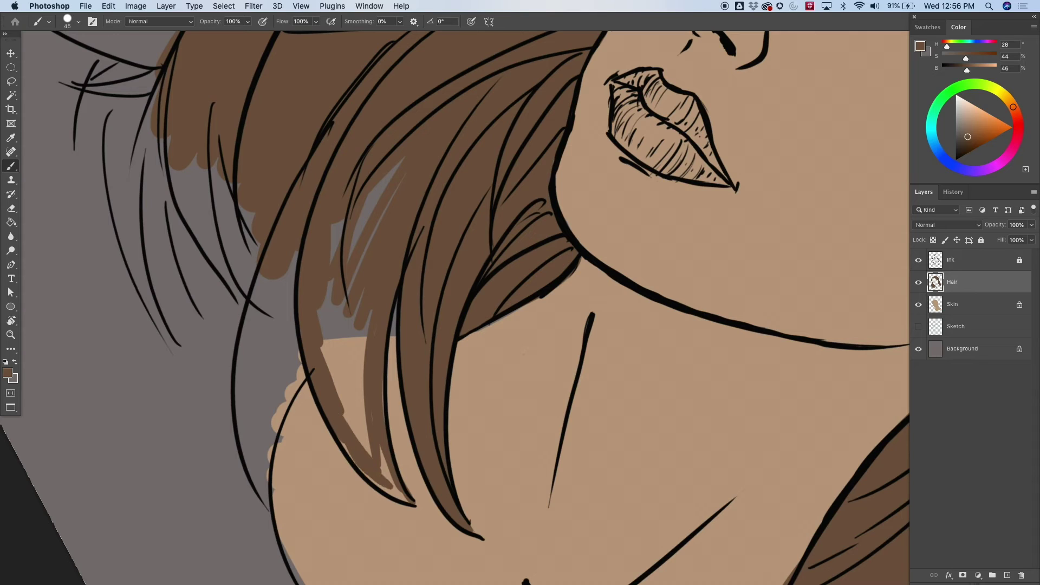
pyautogui.moveTo(340, 439); pyautogui.dragTo(402, 497)
pyautogui.moveTo(352, 395); pyautogui.dragTo(388, 477)
pyautogui.moveTo(354, 376); pyautogui.dragTo(382, 457)
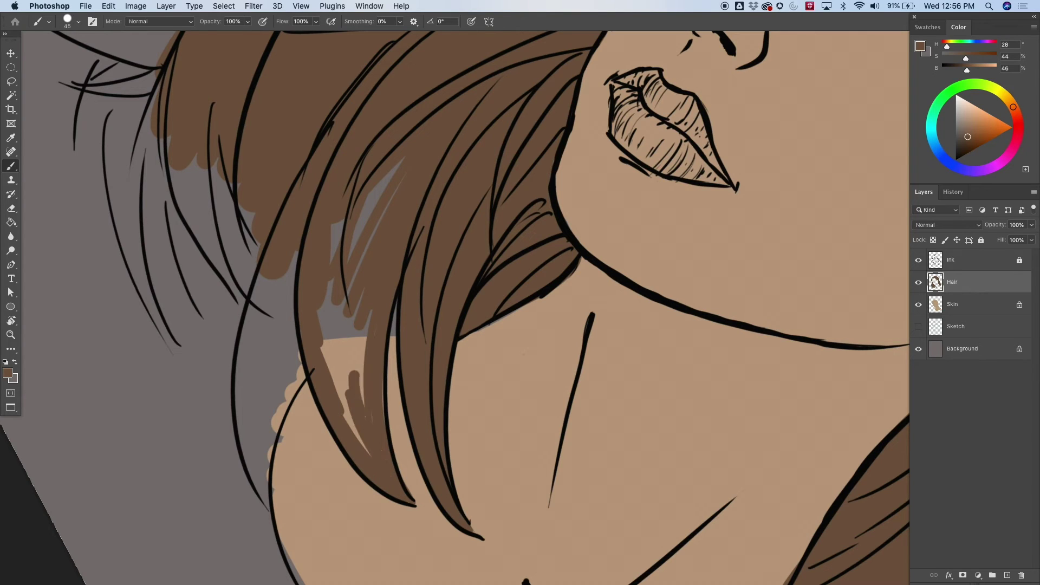
pyautogui.moveTo(364, 326); pyautogui.dragTo(395, 467)
pyautogui.moveTo(352, 433); pyautogui.dragTo(329, 281)
pyautogui.moveTo(326, 385)
pyautogui.mouseDown()
pyautogui.moveTo(333, 227)
pyautogui.moveTo(366, 246)
pyautogui.moveTo(401, 160)
pyautogui.mouseUp()
pyautogui.moveTo(364, 203); pyautogui.dragTo(350, 257)
pyautogui.moveTo(342, 221); pyautogui.dragTo(335, 243)
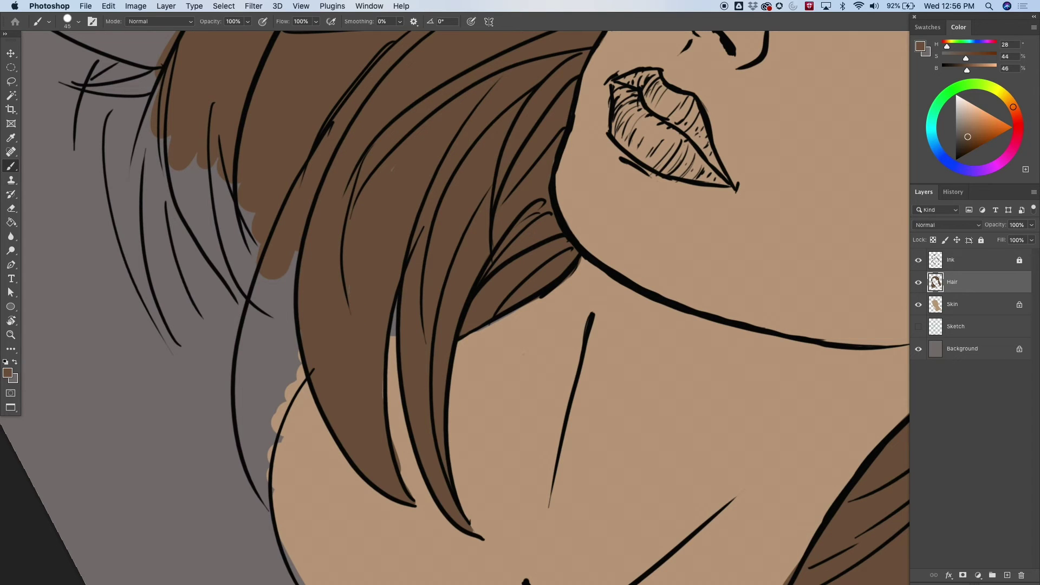
# Fill the outermost lock overlapping the shoulder edge with brown down to its tip
pyautogui.moveTo(401, 357); pyautogui.dragTo(578, 226)
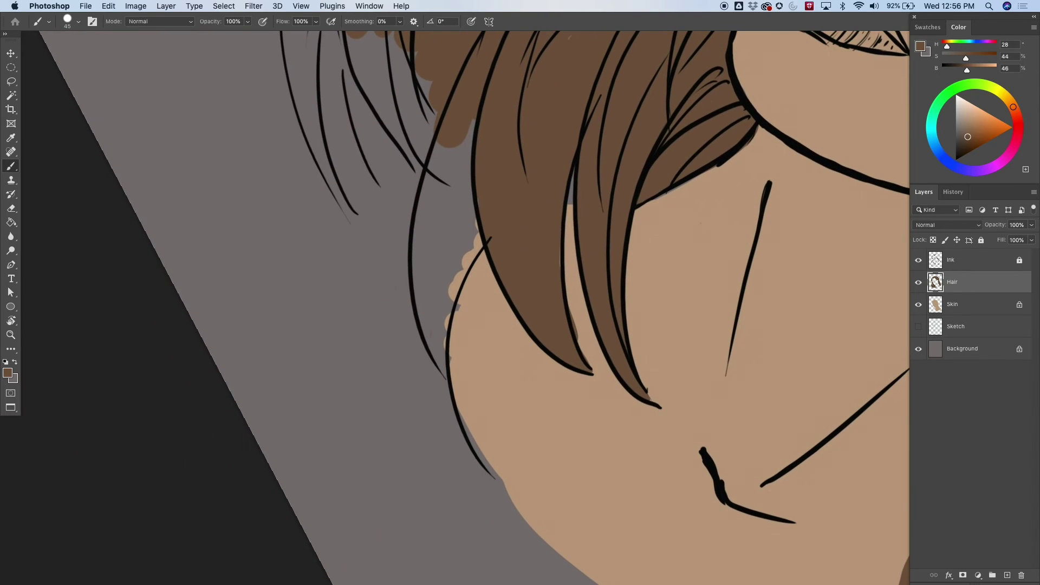
pyautogui.moveTo(447, 260)
pyautogui.mouseDown()
pyautogui.moveTo(437, 368)
pyautogui.moveTo(480, 220)
pyautogui.mouseUp()
pyautogui.moveTo(461, 287)
pyautogui.mouseDown()
pyautogui.moveTo(481, 241)
pyautogui.moveTo(470, 209)
pyautogui.mouseUp()
pyautogui.moveTo(440, 347)
pyautogui.mouseDown()
pyautogui.moveTo(444, 383)
pyautogui.moveTo(426, 308)
pyautogui.moveTo(444, 149)
pyautogui.mouseUp()
pyautogui.moveTo(433, 196); pyautogui.dragTo(432, 298)
pyautogui.moveTo(434, 143); pyautogui.dragTo(414, 306)
pyautogui.moveTo(458, 122); pyautogui.dragTo(439, 271)
pyautogui.moveTo(469, 151); pyautogui.dragTo(447, 254)
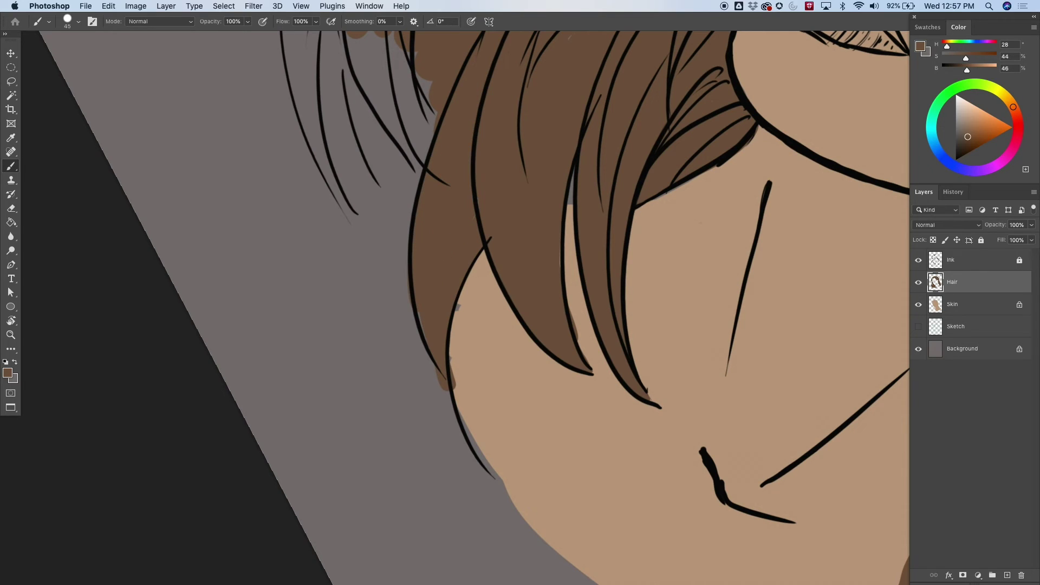
# Erase the brown that spills past the ink line at the outermost lock's tip with a 10 px eraser
pyautogui.scroll(5, 466, 309)
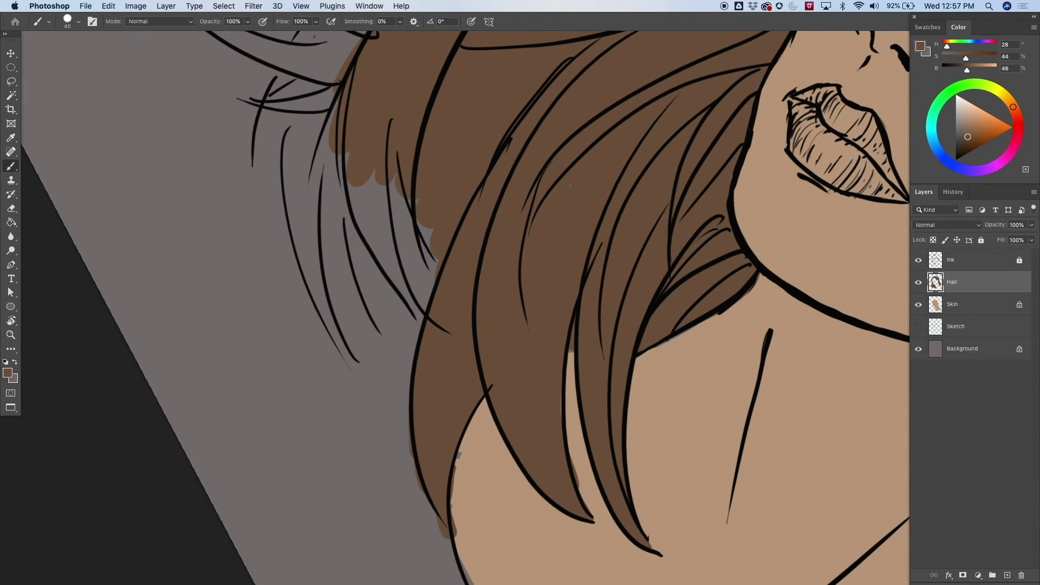
pyautogui.scroll(-5, 466, 309)
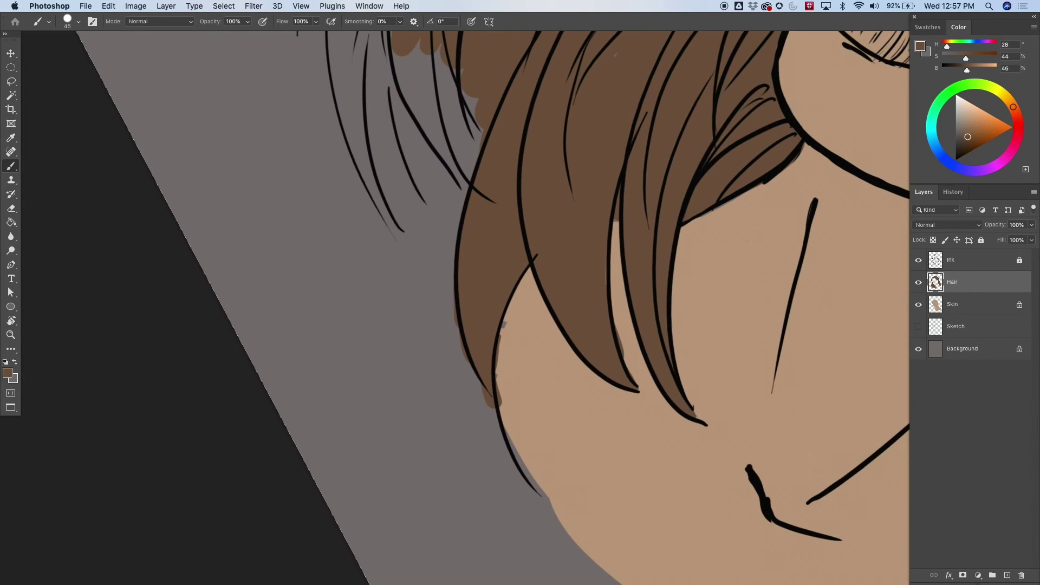
pyautogui.press('e')
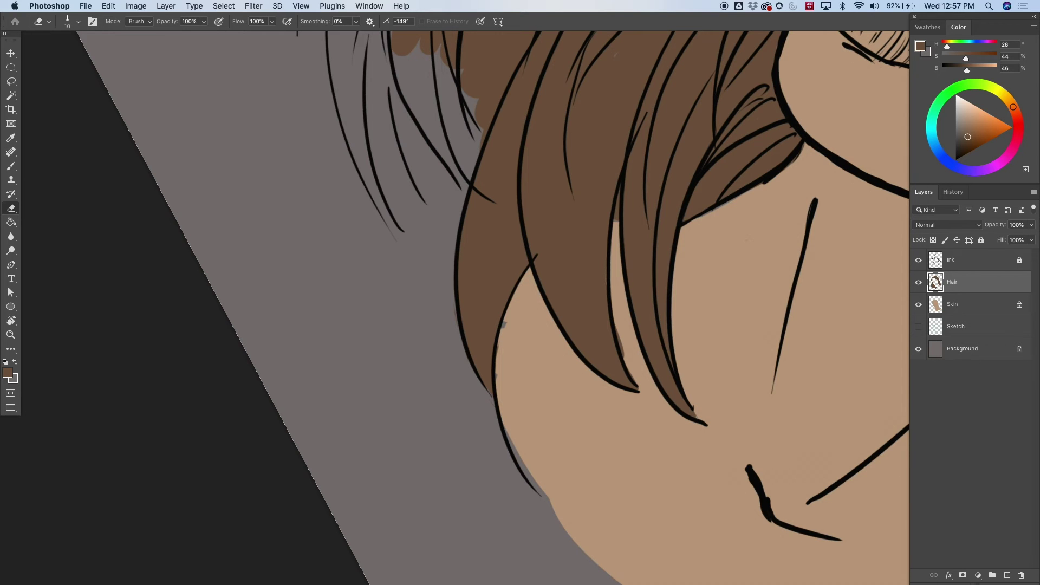
pyautogui.moveTo(623, 336); pyautogui.dragTo(285, 191)
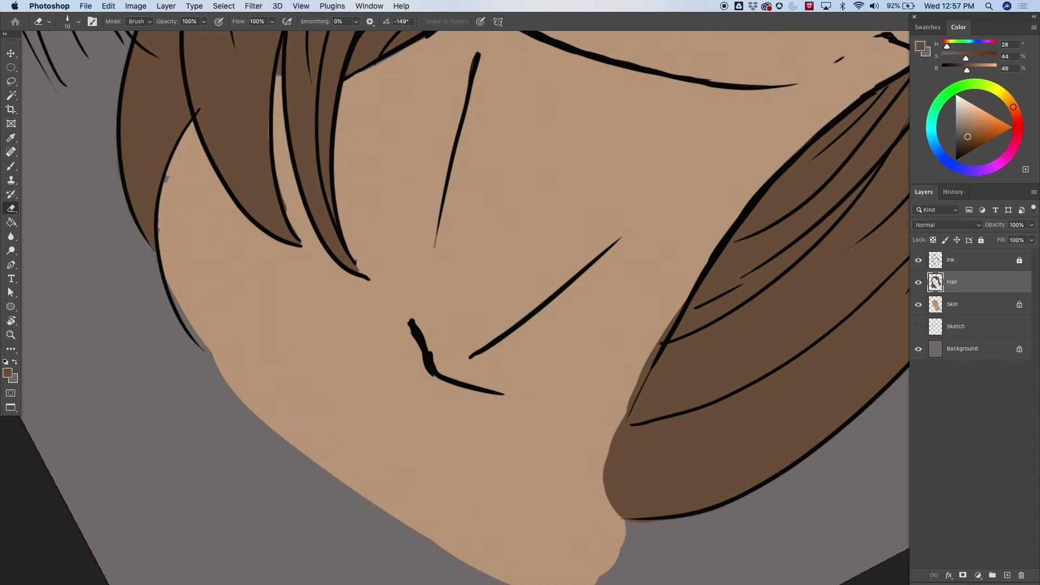
# Fill the loose outer strands beside the long shoulder lock with brown, following their ink lines down to the tips
pyautogui.scroll(5, 466, 307)
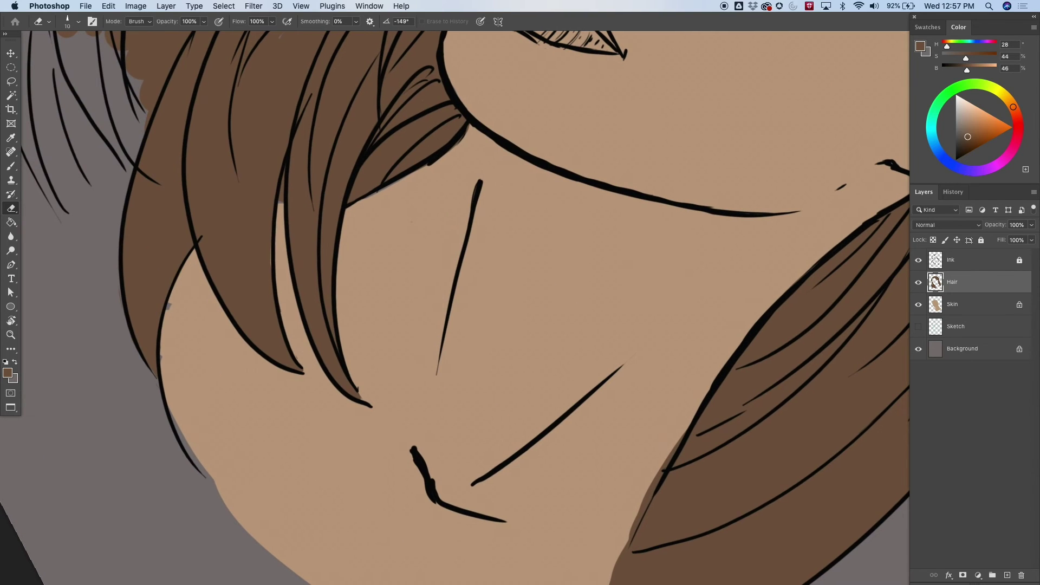
pyautogui.press('b')
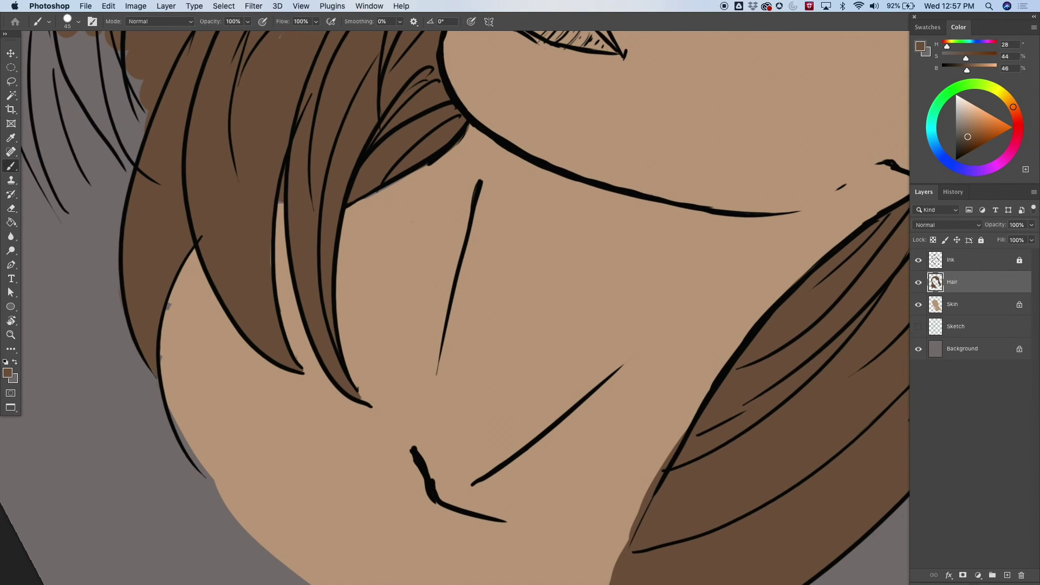
pyautogui.scroll(10, 466, 308)
pyautogui.hscroll(-5, 466, 308)
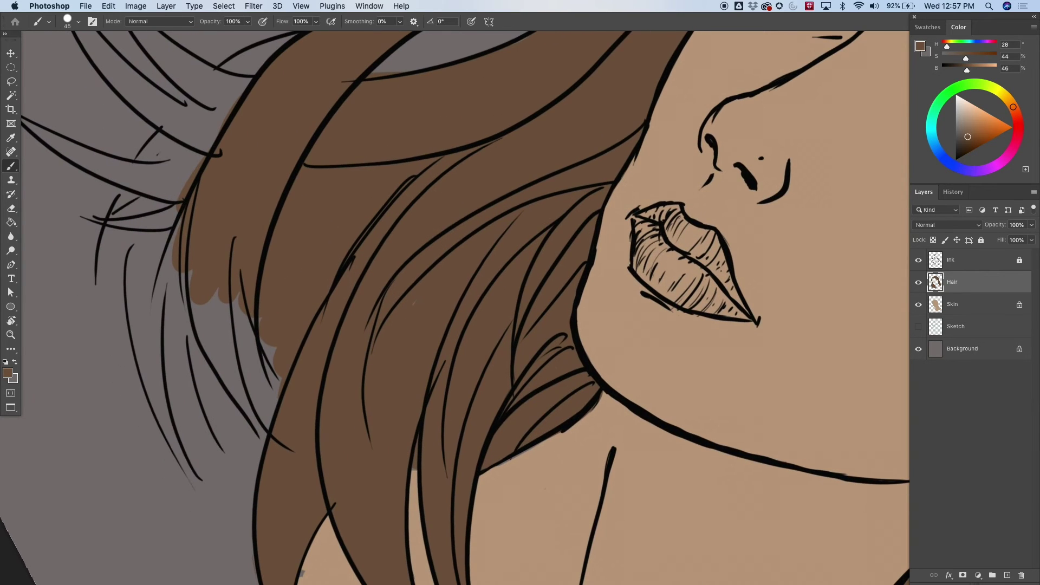
pyautogui.moveTo(265, 333); pyautogui.dragTo(282, 388)
pyautogui.moveTo(218, 297)
pyautogui.mouseDown()
pyautogui.moveTo(231, 397)
pyautogui.moveTo(264, 429)
pyautogui.mouseUp()
pyautogui.moveTo(191, 272); pyautogui.dragTo(209, 353)
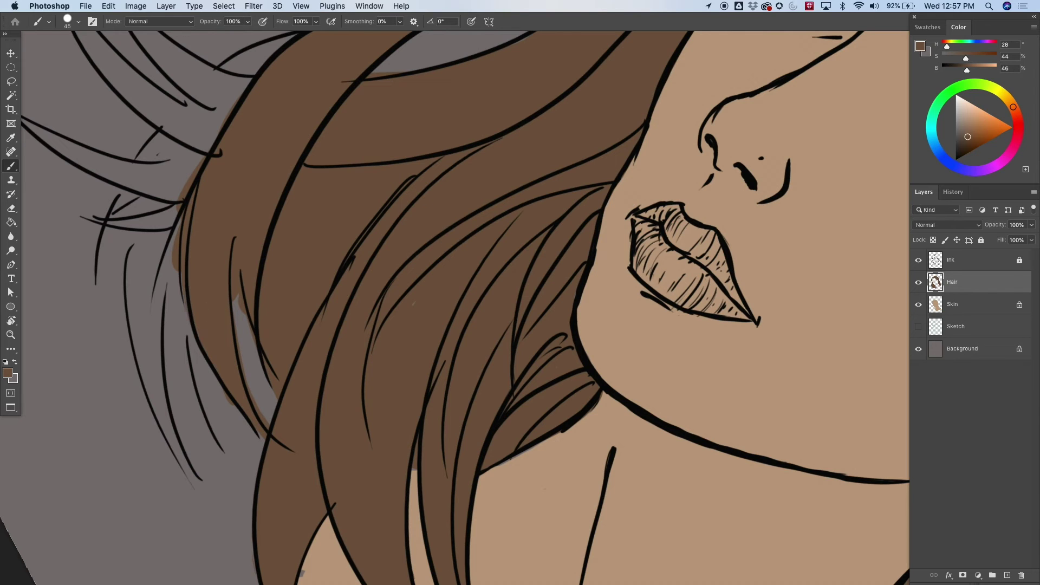
# Fill the bases of the upper flyaway strands and the two long pointed strands there with brown out to their tips
pyautogui.moveTo(304, 244)
pyautogui.mouseDown()
pyautogui.moveTo(493, 447)
pyautogui.moveTo(501, 429)
pyautogui.mouseUp()
pyautogui.moveTo(440, 249)
pyautogui.mouseDown()
pyautogui.moveTo(363, 332)
pyautogui.moveTo(478, 231)
pyautogui.moveTo(426, 271)
pyautogui.moveTo(364, 346)
pyautogui.mouseUp()
pyautogui.moveTo(424, 297)
pyautogui.mouseDown()
pyautogui.moveTo(372, 376)
pyautogui.moveTo(342, 353)
pyautogui.moveTo(328, 364)
pyautogui.moveTo(319, 389)
pyautogui.moveTo(355, 362)
pyautogui.moveTo(334, 387)
pyautogui.mouseUp()
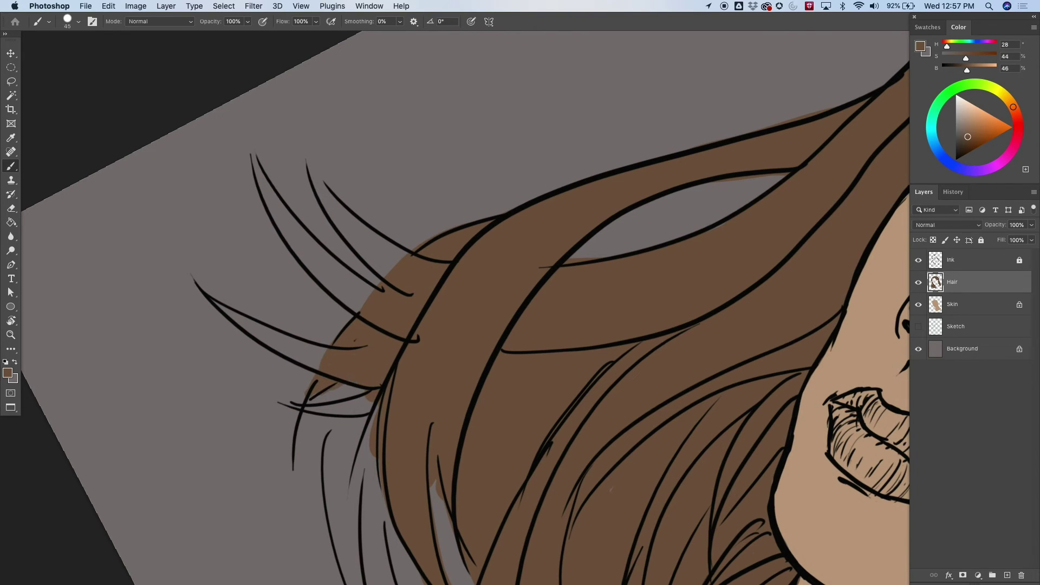
pyautogui.moveTo(249, 153)
pyautogui.mouseDown()
pyautogui.moveTo(306, 260)
pyautogui.moveTo(360, 309)
pyautogui.mouseUp()
pyautogui.moveTo(289, 216); pyautogui.dragTo(364, 298)
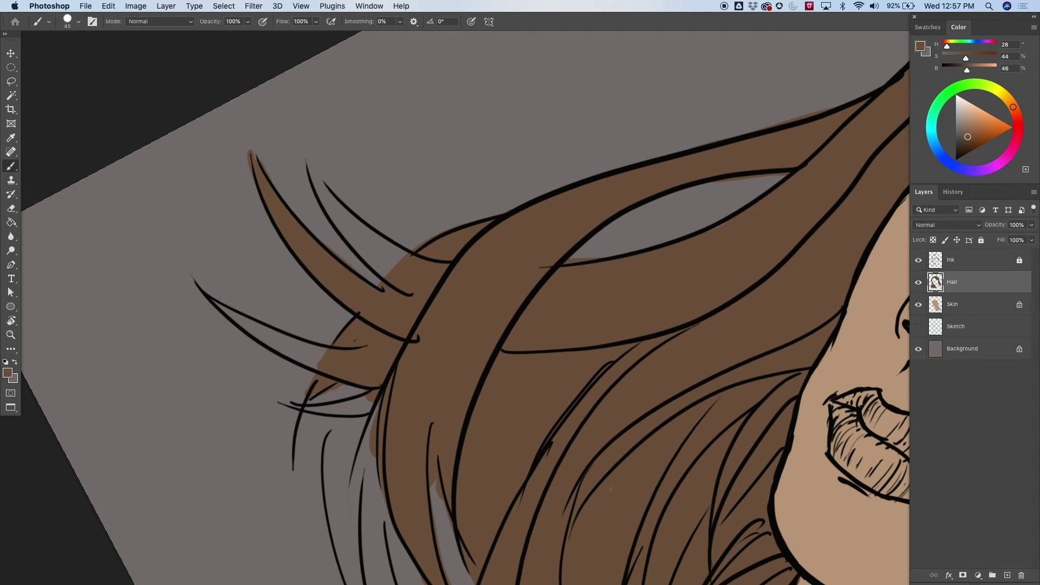
pyautogui.moveTo(309, 171)
pyautogui.mouseDown()
pyautogui.moveTo(388, 274)
pyautogui.moveTo(399, 266)
pyautogui.mouseUp()
pyautogui.moveTo(360, 222); pyautogui.dragTo(404, 257)
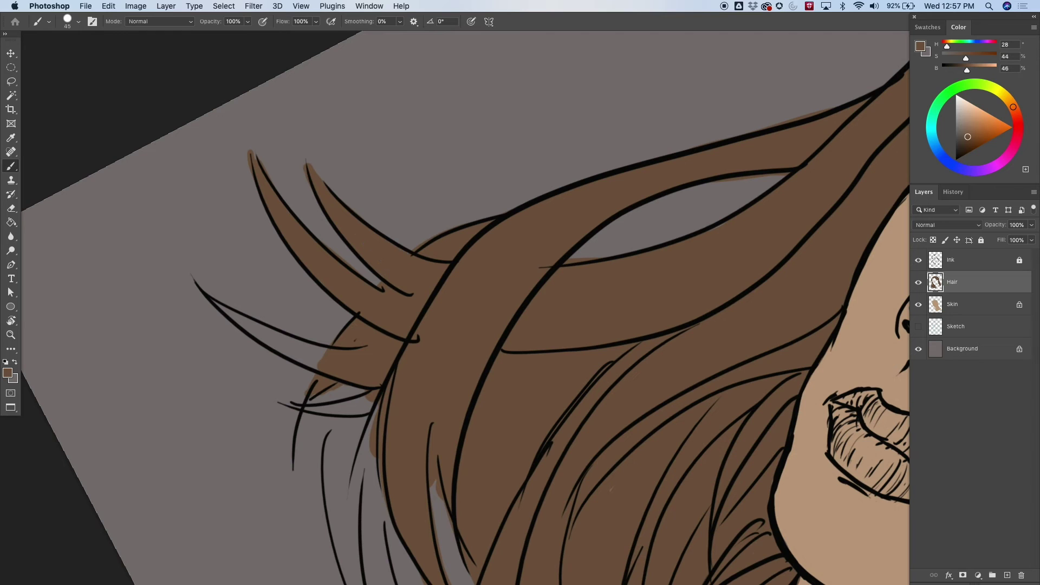
# Fill the neighbouring single pointed flyaway strand with brown up to its tip
pyautogui.moveTo(317, 361)
pyautogui.mouseDown()
pyautogui.moveTo(224, 309)
pyautogui.moveTo(322, 357)
pyautogui.moveTo(419, 153)
pyautogui.mouseUp()
pyautogui.press('r')
pyautogui.press('b')
pyautogui.moveTo(455, 244); pyautogui.dragTo(420, 378)
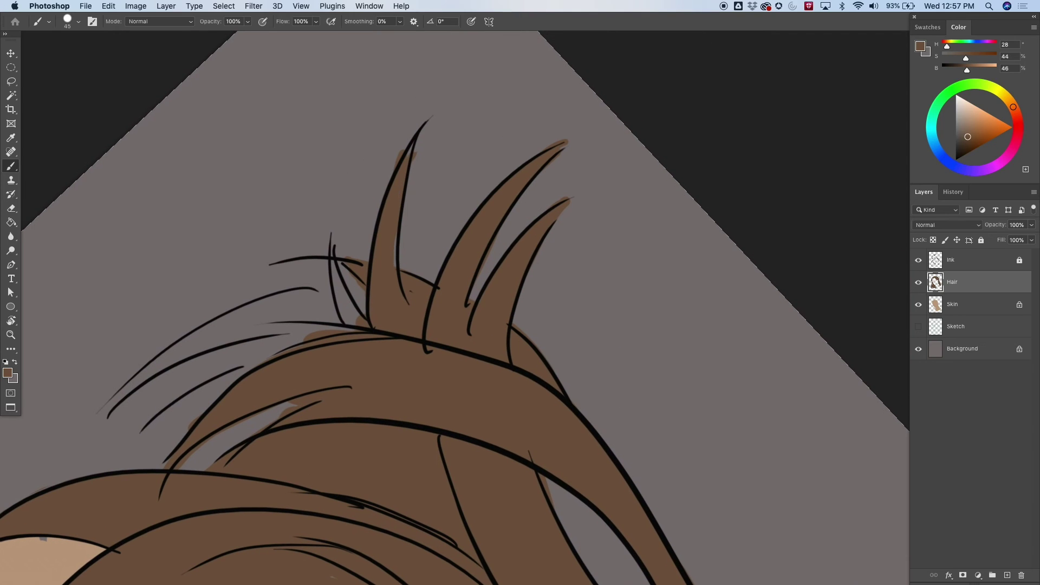
pyautogui.moveTo(419, 146); pyautogui.dragTo(435, 109)
pyautogui.press('e')
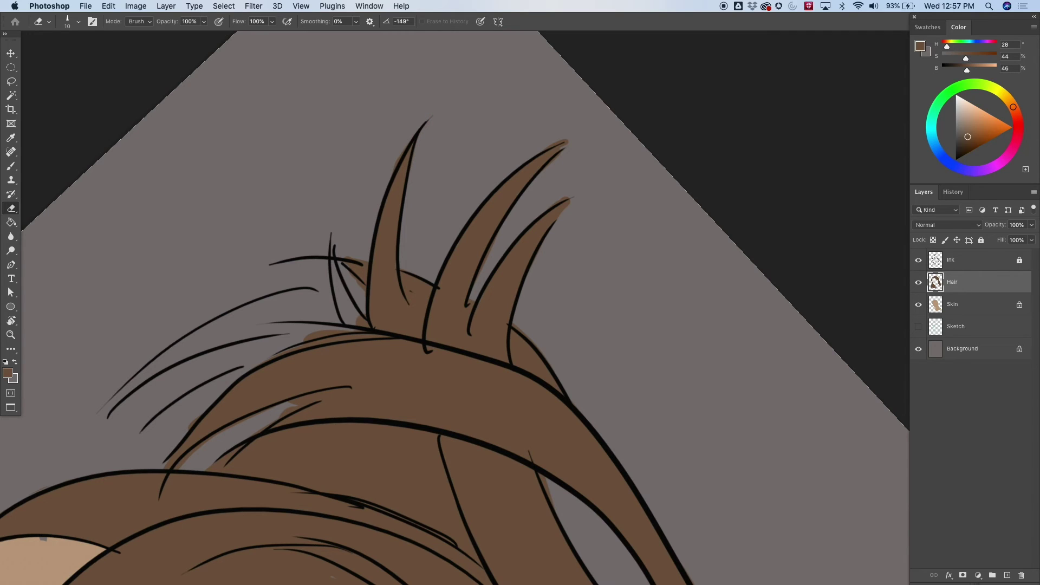
# Fill the small crossing strand at the base of the pointed flyaway strands with brown
pyautogui.press('b')
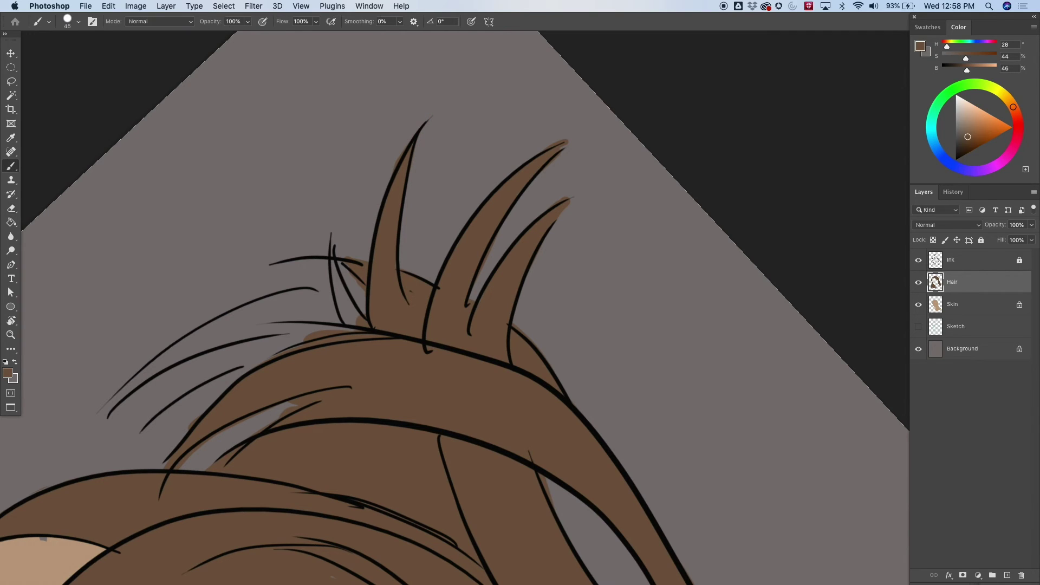
pyautogui.moveTo(353, 281); pyautogui.dragTo(338, 323)
pyautogui.moveTo(346, 263); pyautogui.dragTo(334, 323)
pyautogui.moveTo(340, 280); pyautogui.dragTo(354, 316)
# Fill the long curved flyaway strand beyond the small crossing strand with brown from its base to its tip
pyautogui.moveTo(336, 379); pyautogui.dragTo(608, 153)
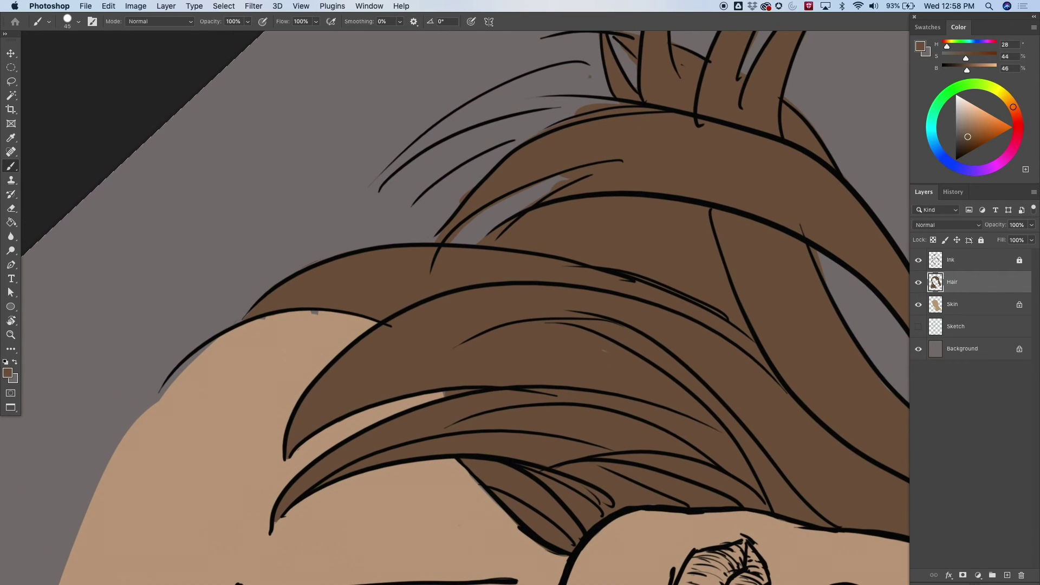
pyautogui.moveTo(591, 75)
pyautogui.mouseDown()
pyautogui.moveTo(476, 107)
pyautogui.moveTo(391, 170)
pyautogui.mouseUp()
pyautogui.moveTo(542, 92); pyautogui.dragTo(379, 186)
pyautogui.moveTo(607, 79); pyautogui.dragTo(456, 130)
pyautogui.moveTo(617, 97); pyautogui.dragTo(534, 106)
pyautogui.moveTo(585, 73); pyautogui.dragTo(515, 94)
pyautogui.moveTo(623, 58)
pyautogui.mouseDown()
pyautogui.moveTo(632, 76)
pyautogui.moveTo(596, 89)
pyautogui.moveTo(623, 50)
pyautogui.mouseUp()
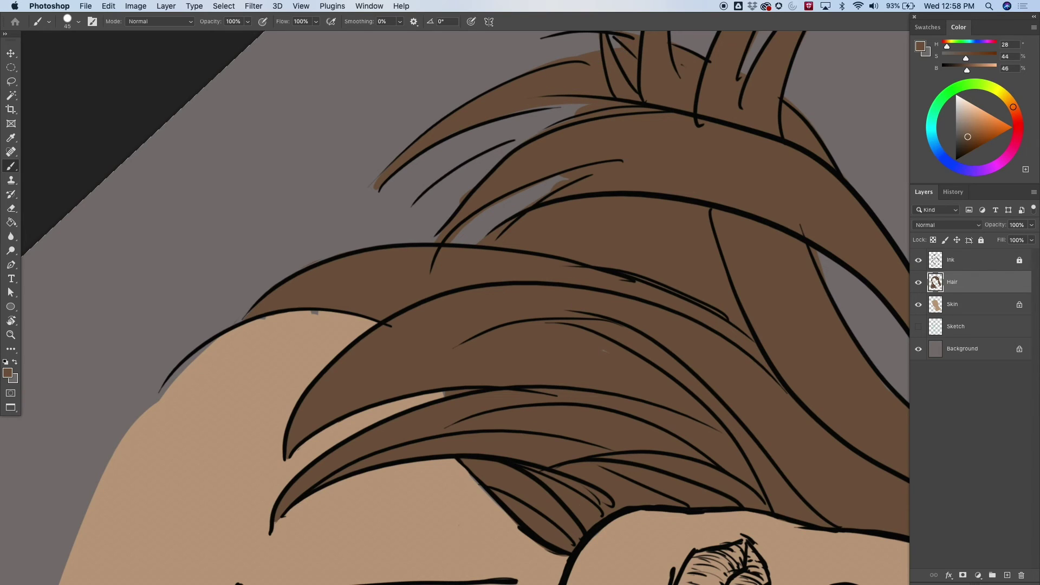
# Fill the shorter flyaway strand beneath the long curved one with brown, including the gap at its base
pyautogui.moveTo(559, 106); pyautogui.dragTo(586, 107)
pyautogui.moveTo(535, 135); pyautogui.dragTo(471, 170)
pyautogui.moveTo(419, 204); pyautogui.dragTo(531, 137)
pyautogui.moveTo(448, 187); pyautogui.dragTo(494, 165)
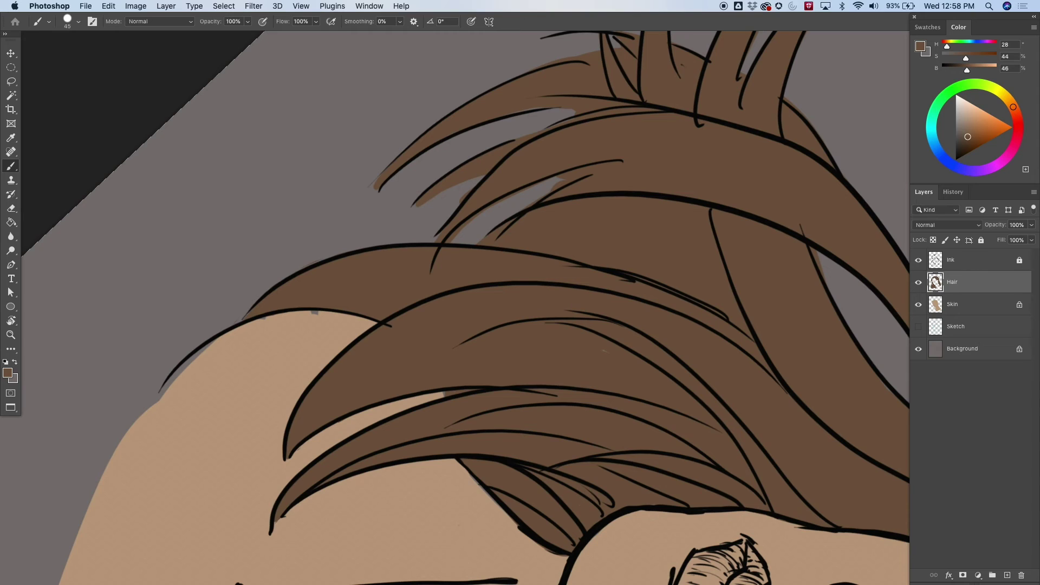
# Erase the brown spilling past the ink lines in the gaps between the flyaway strands with the 10 px eraser
pyautogui.press('e')
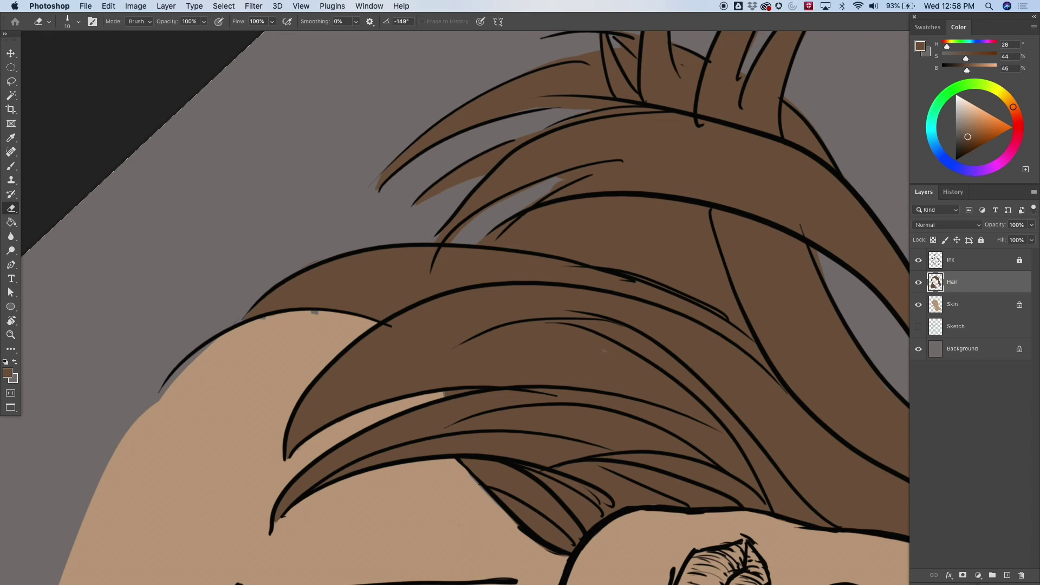
pyautogui.moveTo(557, 178)
pyautogui.mouseDown()
pyautogui.moveTo(598, 167)
pyautogui.moveTo(554, 187)
pyautogui.mouseUp()
pyautogui.moveTo(618, 200); pyautogui.dragTo(286, 408)
pyautogui.moveTo(508, 122); pyautogui.dragTo(488, 129)
# Reset the canvas rotation and erase the brown spill outside the hair's outline near the crown
pyautogui.scroll(-15, 455, 308)
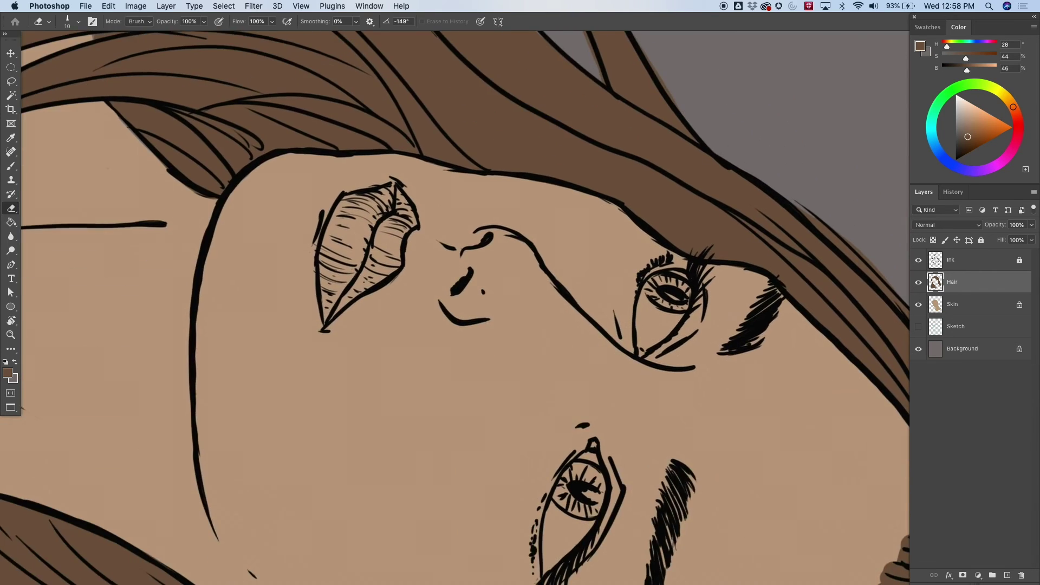
pyautogui.hscroll(7, 455, 307)
pyautogui.scroll(-5, 455, 307)
pyautogui.hscroll(-2, 455, 308)
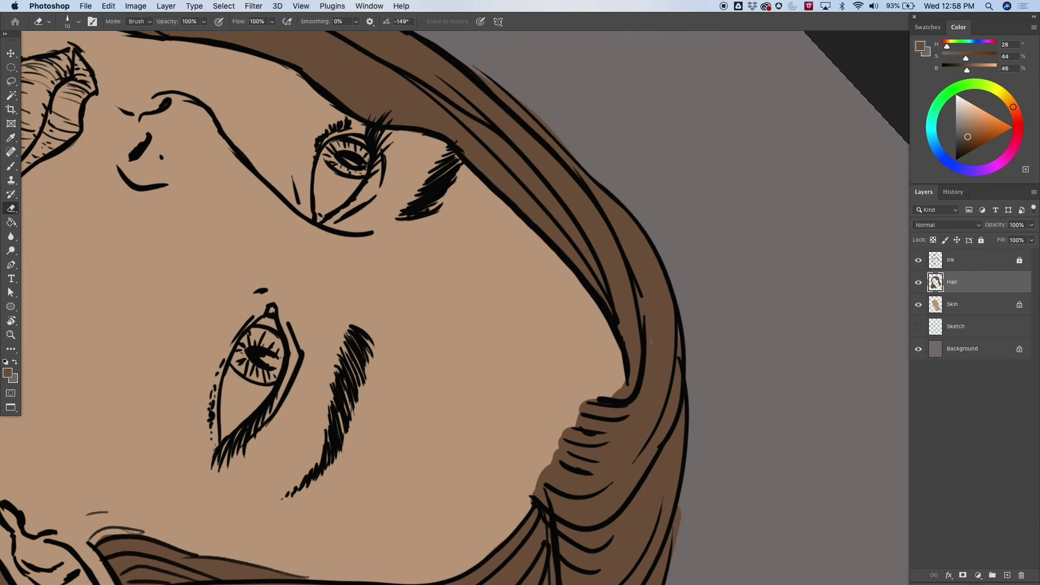
pyautogui.press('r')
pyautogui.click(167, 21)
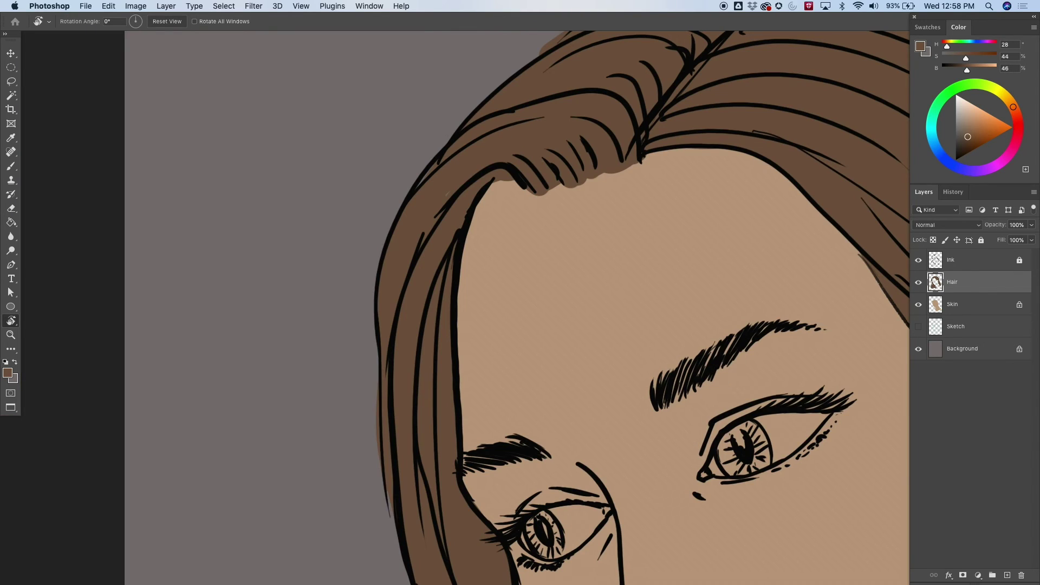
pyautogui.press('b')
pyautogui.hscroll(20, 455, 307)
pyautogui.scroll(10, 455, 307)
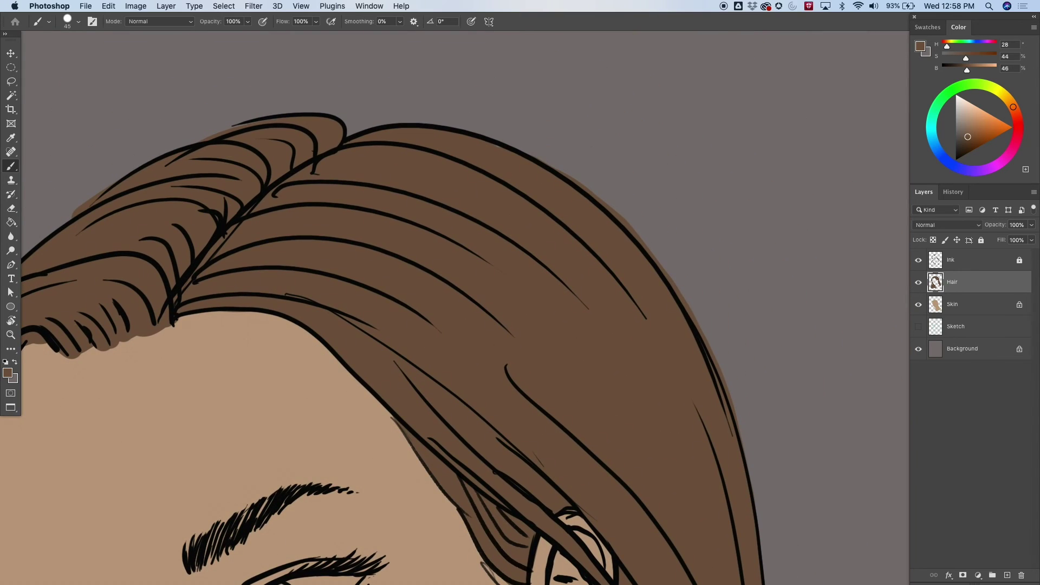
pyautogui.press('e')
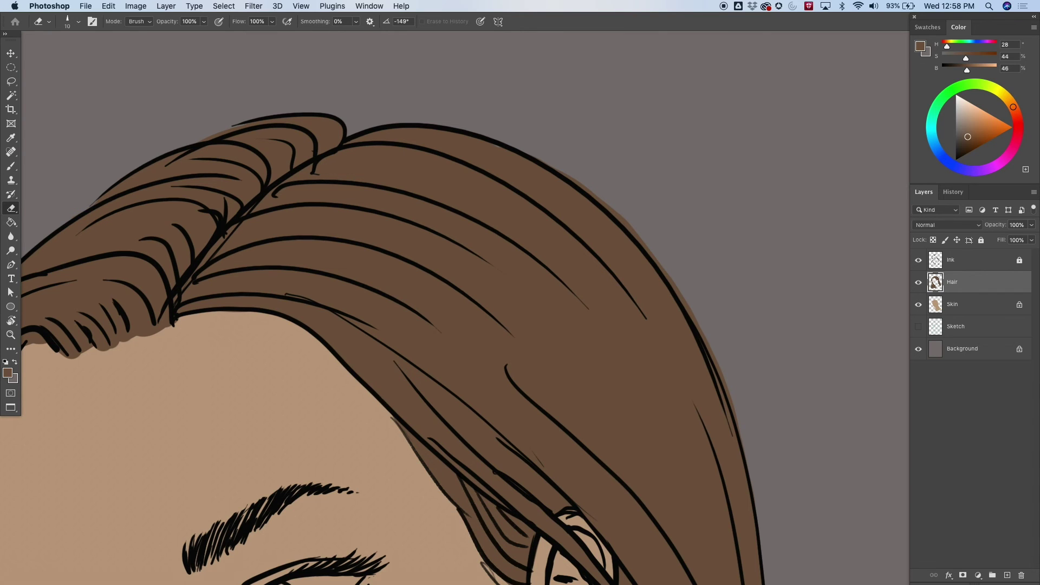
# Check the finished hair fill over the whole portrait and lock the Hair layer's transparent pixels
pyautogui.hscroll(-10, 455, 308)
pyautogui.scroll(-5, 455, 308)
pyautogui.hscroll(15, 455, 308)
pyautogui.scroll(-8, 455, 308)
pyautogui.scroll(-10, 455, 307)
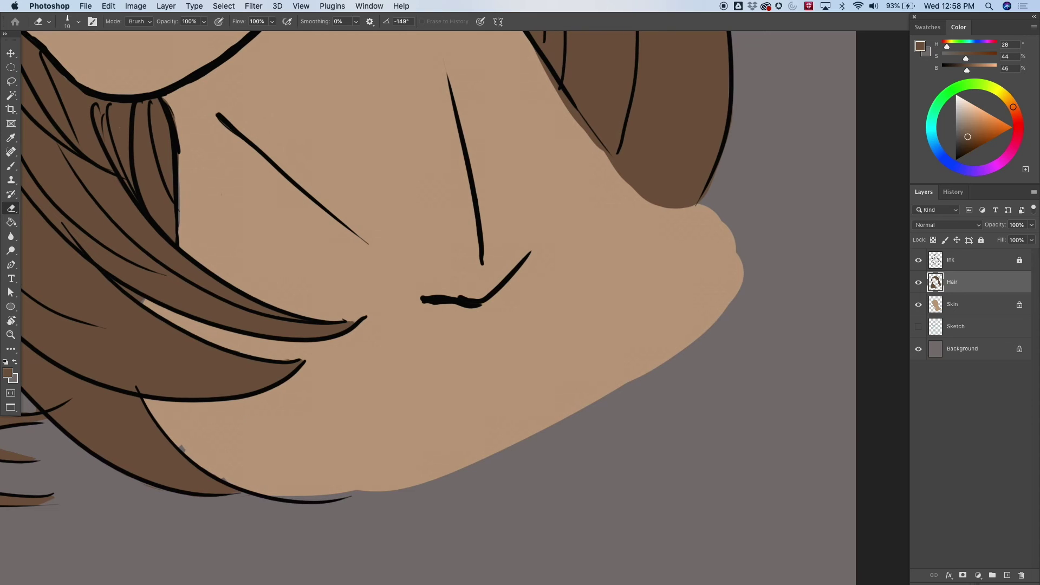
pyautogui.press('super+0')
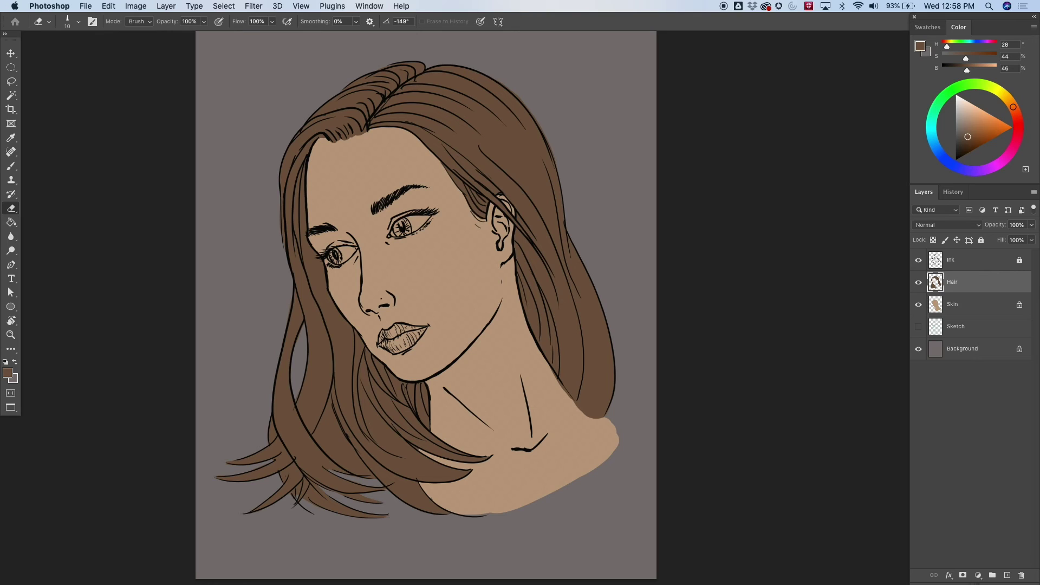
pyautogui.press('/')
# Add a new layer named Features above the Hair layer
pyautogui.click(1034, 192)
pyautogui.click(943, 171)
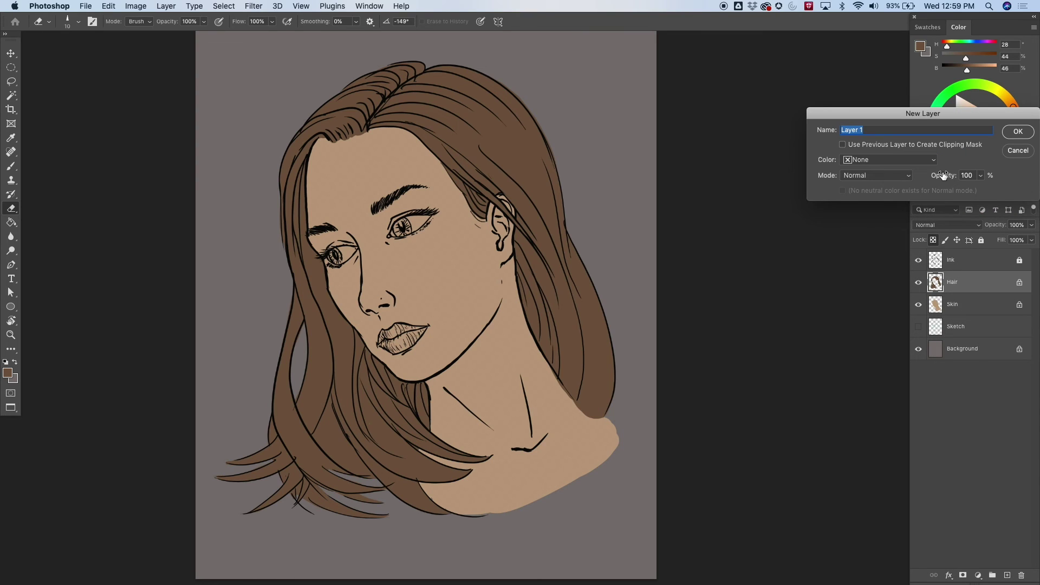
pyautogui.write('Features')
pyautogui.click(1018, 132)
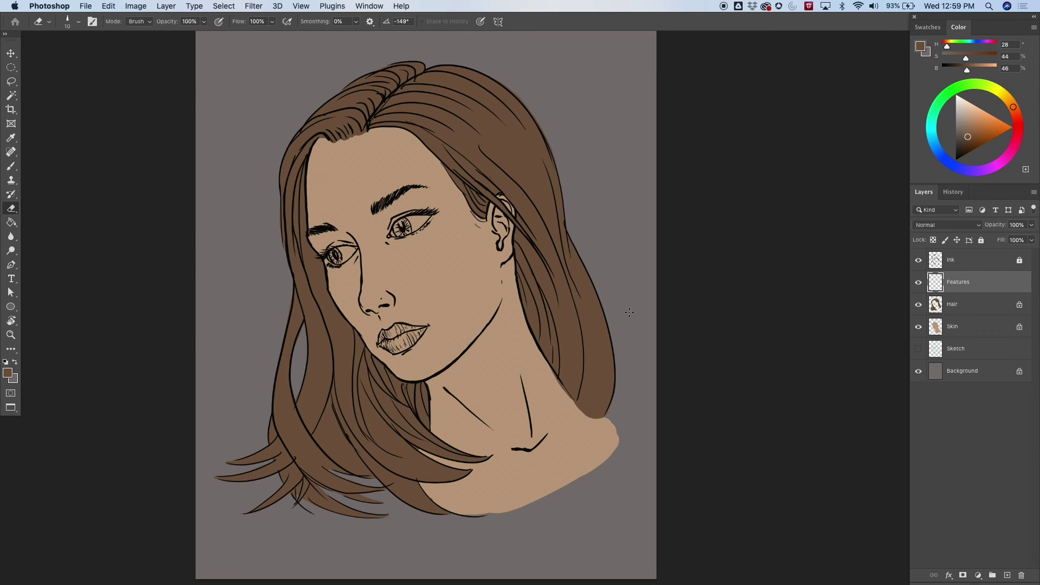
# Sample the skin tone from the cheek with the Brush tool as the starting colour for the lips
pyautogui.press('super+plus')
pyautogui.press('super+plus')
pyautogui.moveTo(518, 380); pyautogui.dragTo(634, 339)
pyautogui.press('super+plus')
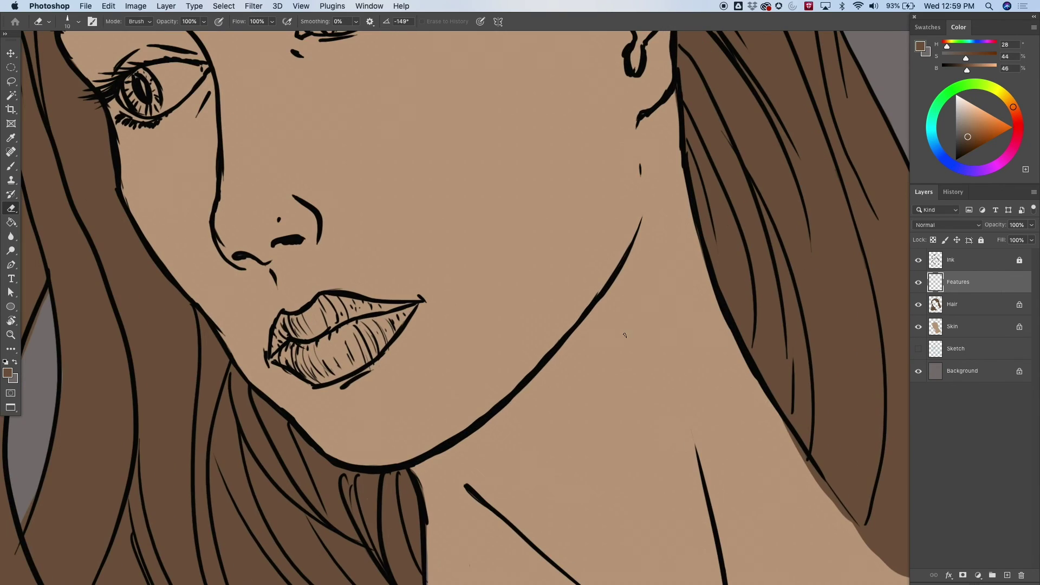
pyautogui.moveTo(558, 345); pyautogui.dragTo(645, 327)
pyautogui.moveTo(661, 233); pyautogui.dragTo(644, 402)
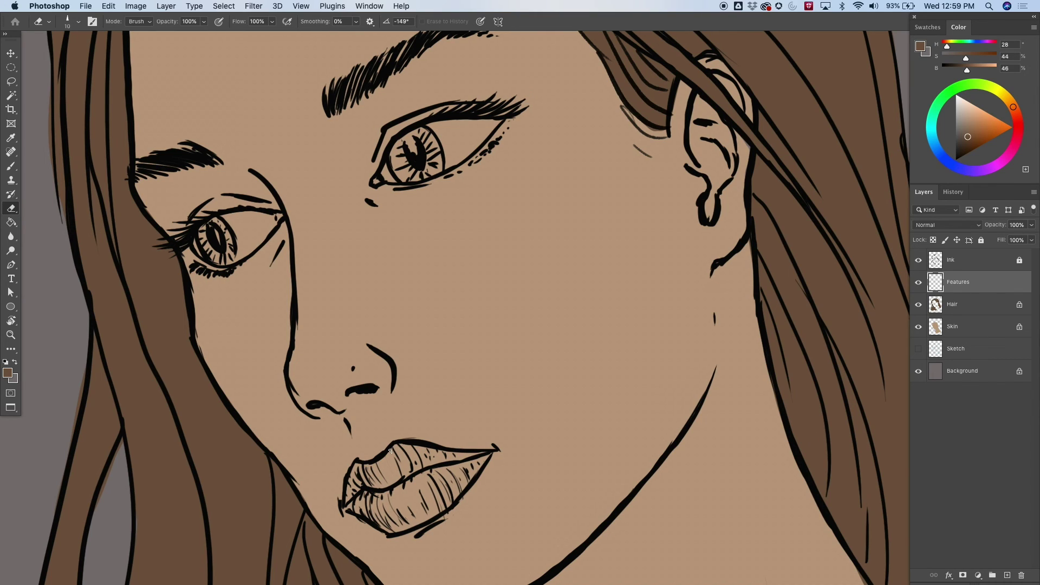
pyautogui.moveTo(596, 434); pyautogui.dragTo(626, 291)
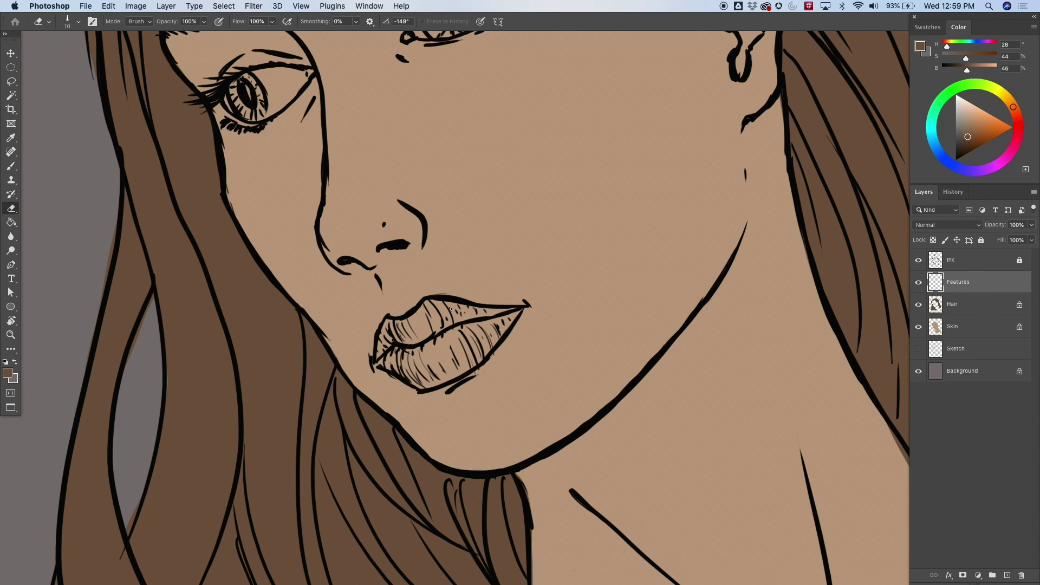
pyautogui.scroll(-3, 486, 250)
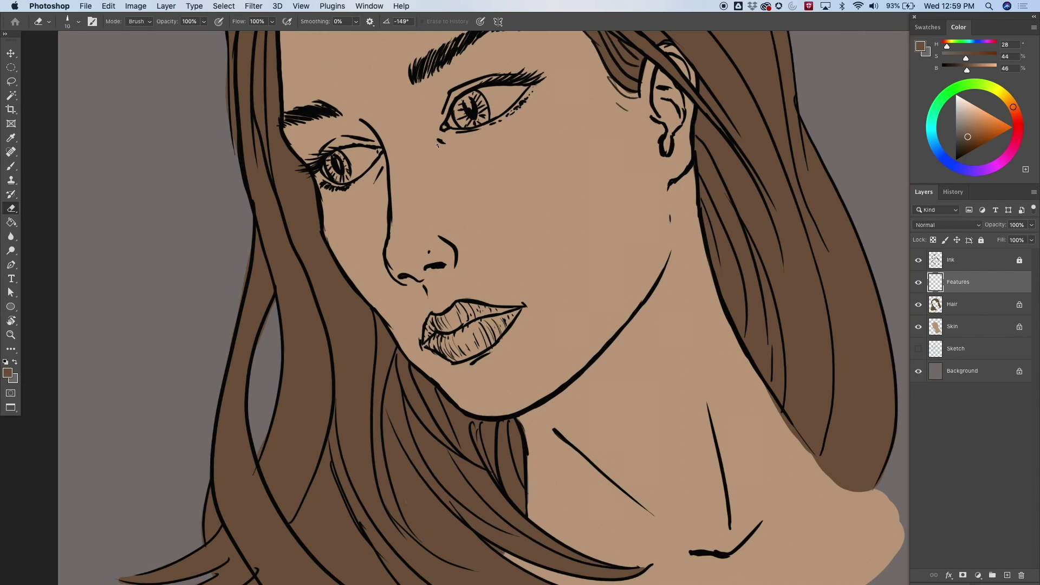
pyautogui.moveTo(531, 352); pyautogui.dragTo(540, 424)
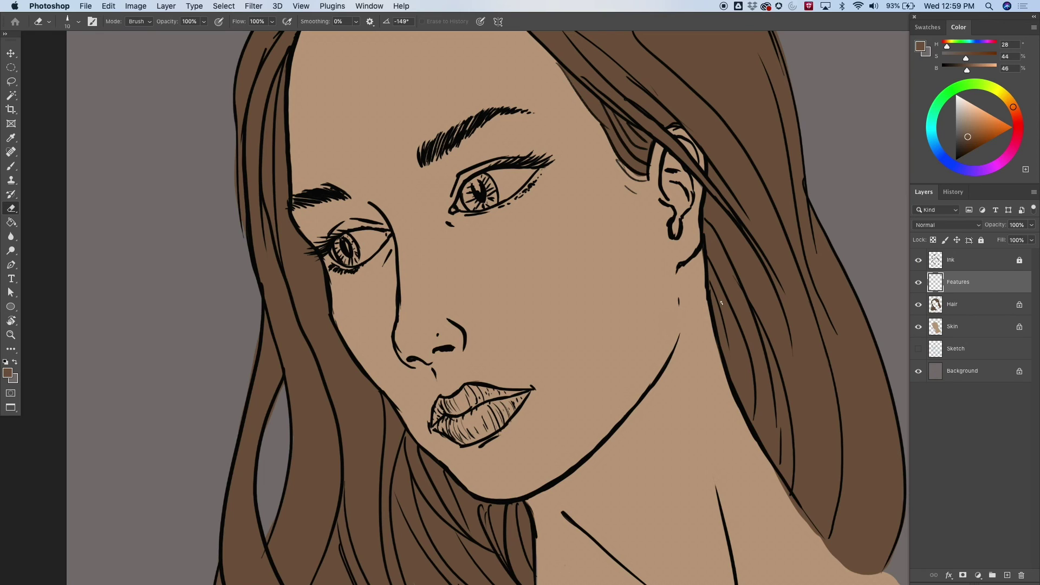
pyautogui.press('b')
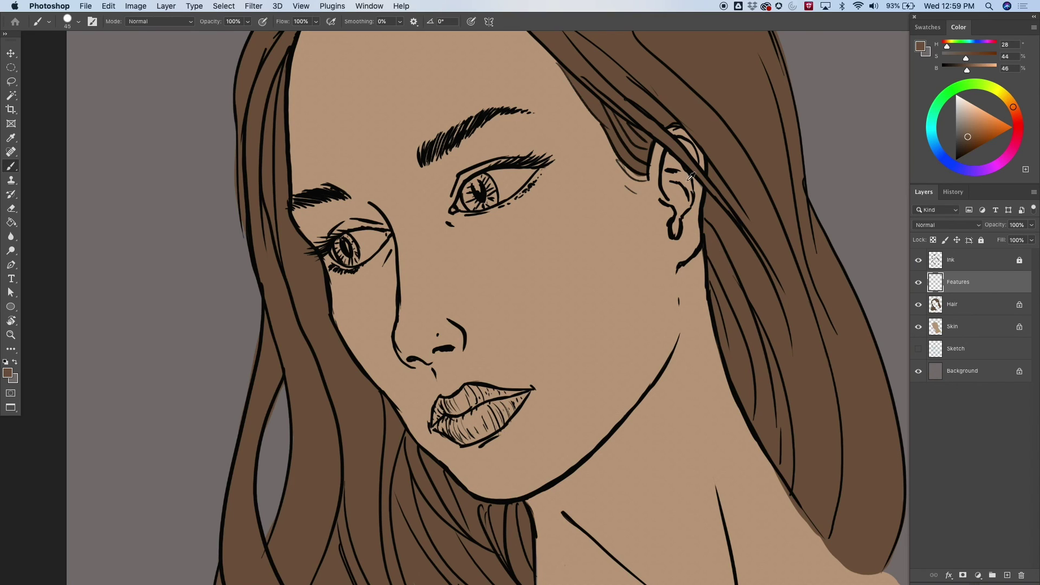
pyautogui.keyDown('alt'); pyautogui.click(592, 245); pyautogui.keyUp('alt')
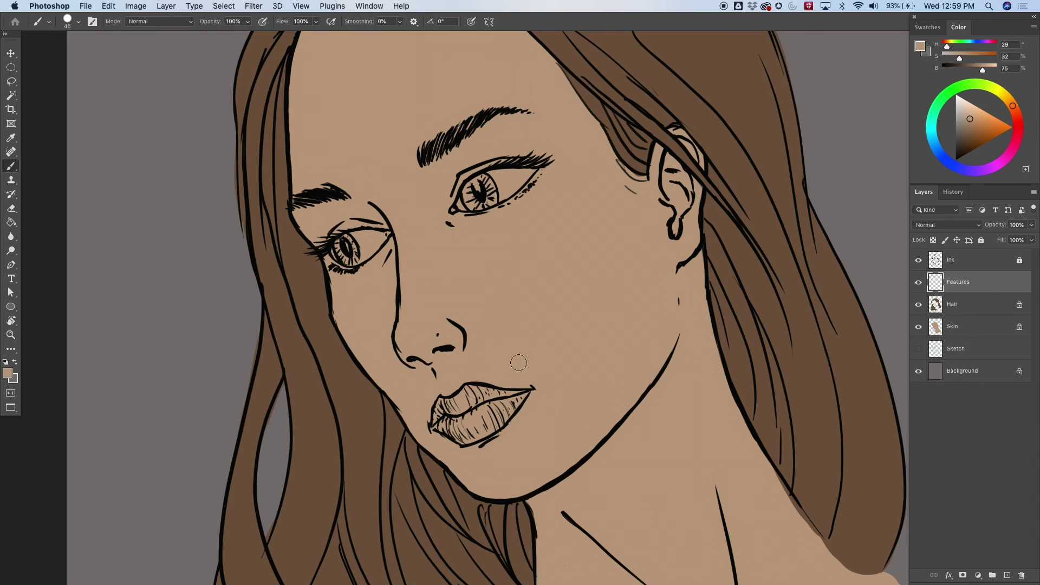
# Try a coral (H 18, S 51, B 83) and a darker red (H 18, S 48, B 71) on the lips
pyautogui.moveTo(1012, 109); pyautogui.dragTo(981, 119)
pyautogui.moveTo(474, 394)
pyautogui.mouseDown()
pyautogui.moveTo(458, 409)
pyautogui.moveTo(485, 404)
pyautogui.moveTo(475, 417)
pyautogui.mouseUp()
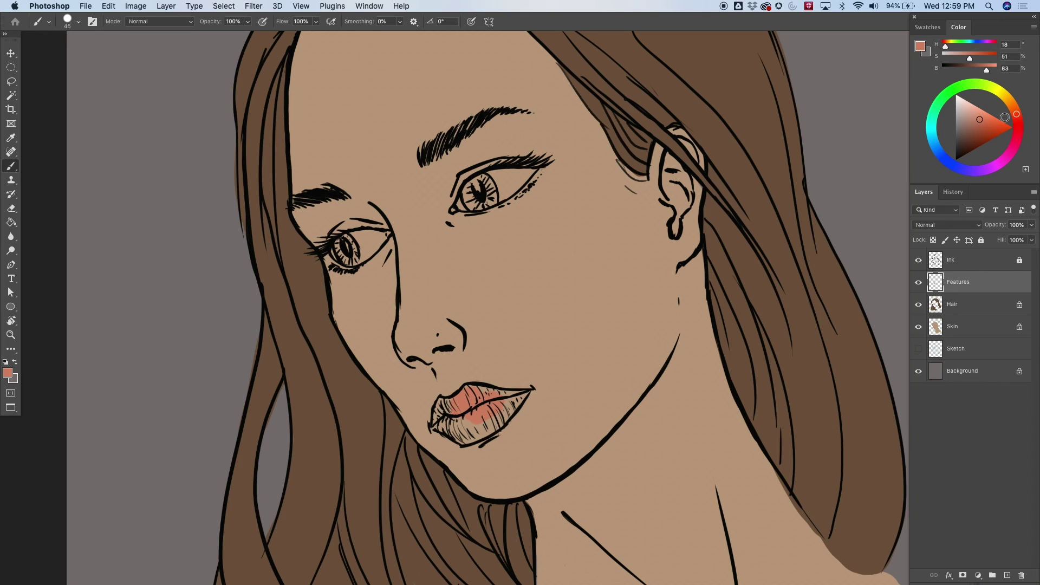
pyautogui.moveTo(982, 120); pyautogui.dragTo(976, 124)
pyautogui.moveTo(476, 391)
pyautogui.mouseDown()
pyautogui.moveTo(451, 408)
pyautogui.moveTo(491, 394)
pyautogui.moveTo(474, 393)
pyautogui.moveTo(488, 405)
pyautogui.moveTo(471, 423)
pyautogui.moveTo(509, 410)
pyautogui.moveTo(479, 429)
pyautogui.mouseUp()
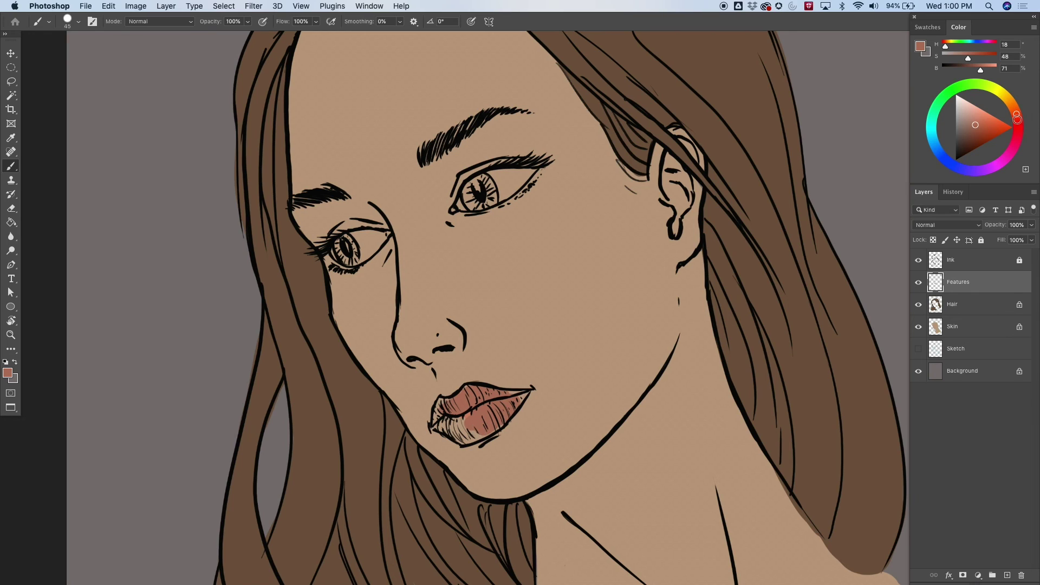
# Mute the colour to a dusty pink (H 14, S 29, B 70) and paint it over both lips
pyautogui.moveTo(1016, 114); pyautogui.dragTo(969, 122)
pyautogui.moveTo(474, 412)
pyautogui.mouseDown()
pyautogui.moveTo(448, 408)
pyautogui.moveTo(492, 402)
pyautogui.moveTo(471, 428)
pyautogui.moveTo(493, 423)
pyautogui.mouseUp()
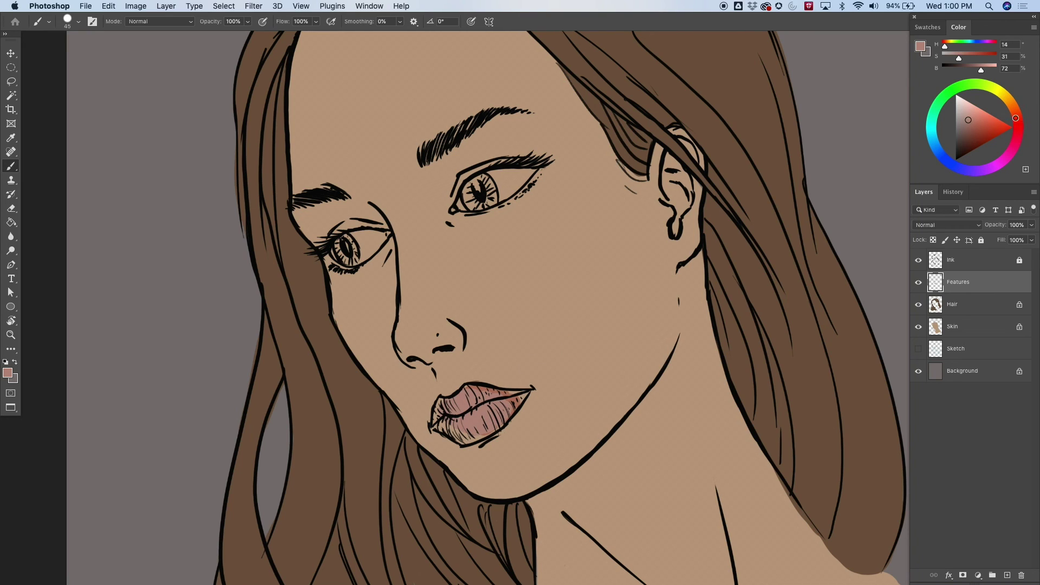
pyautogui.moveTo(971, 122); pyautogui.dragTo(971, 119)
pyautogui.moveTo(458, 402)
pyautogui.mouseDown()
pyautogui.moveTo(460, 417)
pyautogui.moveTo(503, 401)
pyautogui.moveTo(490, 413)
pyautogui.mouseUp()
pyautogui.moveTo(976, 120); pyautogui.dragTo(967, 120)
pyautogui.moveTo(485, 401)
pyautogui.mouseDown()
pyautogui.moveTo(454, 416)
pyautogui.moveTo(498, 413)
pyautogui.mouseUp()
# Fill the leftover gaps in the lips with the dusty pink, out to the corners and ink edges
pyautogui.press('super+plus')
pyautogui.moveTo(448, 448)
pyautogui.mouseDown()
pyautogui.moveTo(566, 252)
pyautogui.moveTo(642, 256)
pyautogui.mouseUp()
pyautogui.moveTo(602, 299)
pyautogui.mouseDown()
pyautogui.moveTo(550, 324)
pyautogui.moveTo(507, 305)
pyautogui.moveTo(512, 281)
pyautogui.moveTo(506, 301)
pyautogui.moveTo(578, 292)
pyautogui.moveTo(556, 311)
pyautogui.moveTo(574, 265)
pyautogui.moveTo(521, 274)
pyautogui.moveTo(552, 268)
pyautogui.mouseUp()
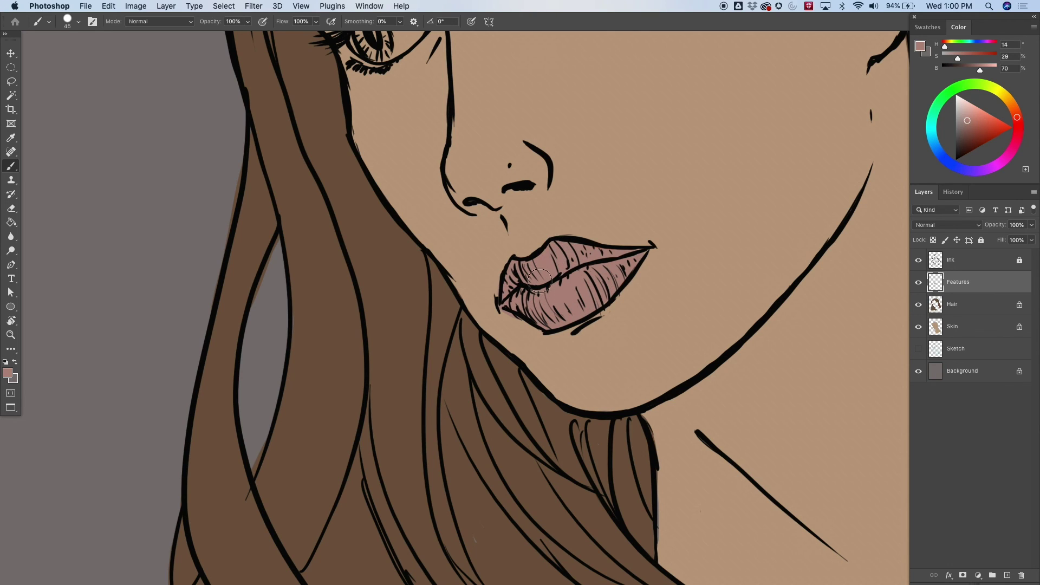
pyautogui.scroll(10, 780, 320)
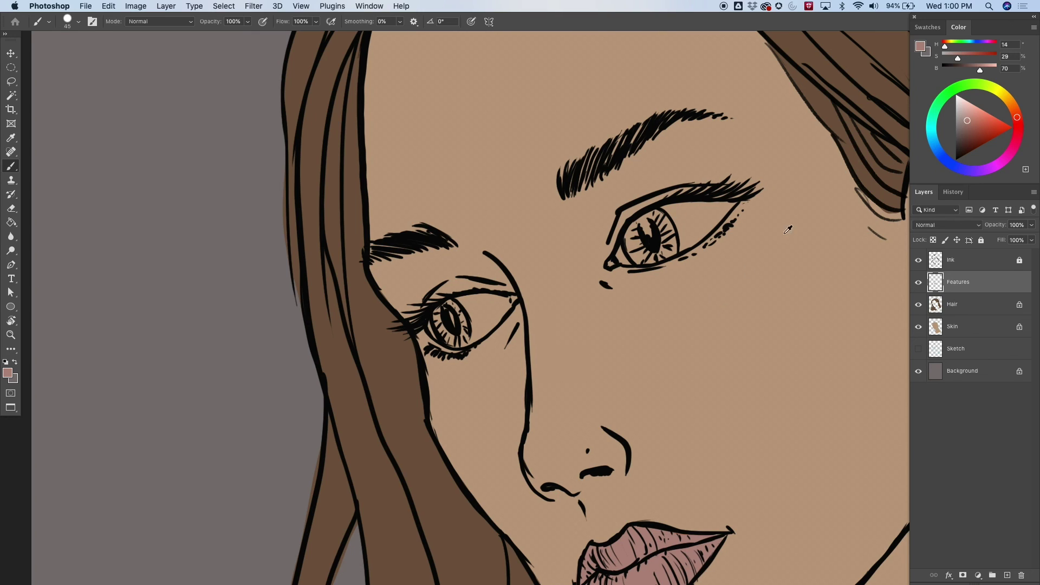
# Lighten the sampled skin tone to a pale cream (H 29, S 22, B 96) and paint it across the eye farther from the hair strands
pyautogui.keyDown('alt'); pyautogui.click(821, 224); pyautogui.keyUp('alt')
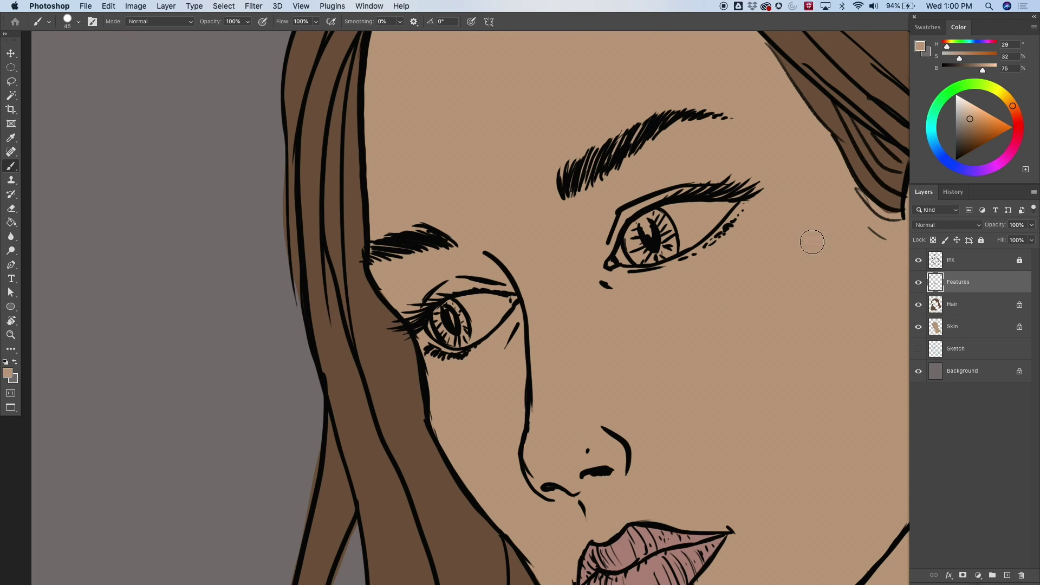
pyautogui.click(967, 111)
pyautogui.moveTo(967, 106); pyautogui.dragTo(968, 104)
pyautogui.moveTo(695, 205)
pyautogui.mouseDown()
pyautogui.moveTo(669, 214)
pyautogui.moveTo(729, 209)
pyautogui.moveTo(658, 255)
pyautogui.moveTo(642, 230)
pyautogui.moveTo(620, 260)
pyautogui.moveTo(659, 248)
pyautogui.mouseUp()
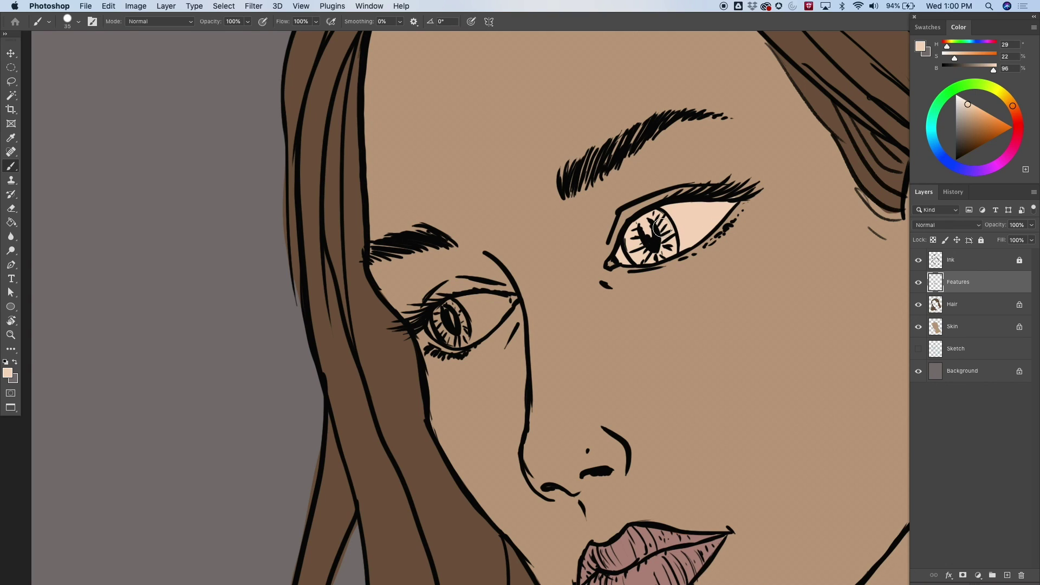
# Reduce the brush size to 25 and fill the eye beside the hair strands with the same pale cream
pyautogui.press('[')
pyautogui.press('[')
pyautogui.press('[')
pyautogui.press('[')
pyautogui.press(']')
pyautogui.press(']')
pyautogui.press(']')
pyautogui.moveTo(457, 303)
pyautogui.mouseDown()
pyautogui.moveTo(512, 301)
pyautogui.moveTo(461, 342)
pyautogui.moveTo(446, 337)
pyautogui.moveTo(474, 309)
pyautogui.moveTo(464, 333)
pyautogui.moveTo(454, 329)
pyautogui.moveTo(472, 310)
pyautogui.moveTo(431, 325)
pyautogui.moveTo(443, 336)
pyautogui.moveTo(459, 308)
pyautogui.moveTo(440, 316)
pyautogui.moveTo(459, 304)
pyautogui.moveTo(434, 319)
pyautogui.moveTo(451, 305)
pyautogui.moveTo(447, 314)
pyautogui.moveTo(478, 329)
pyautogui.mouseUp()
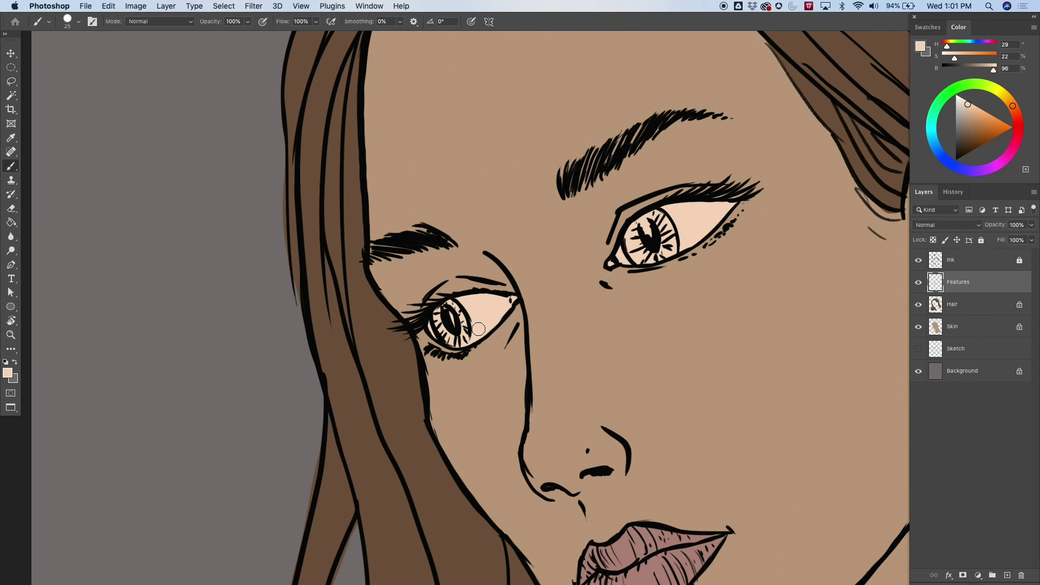
# Create a new layer named Details directly above the Features layer
pyautogui.click(1033, 193)
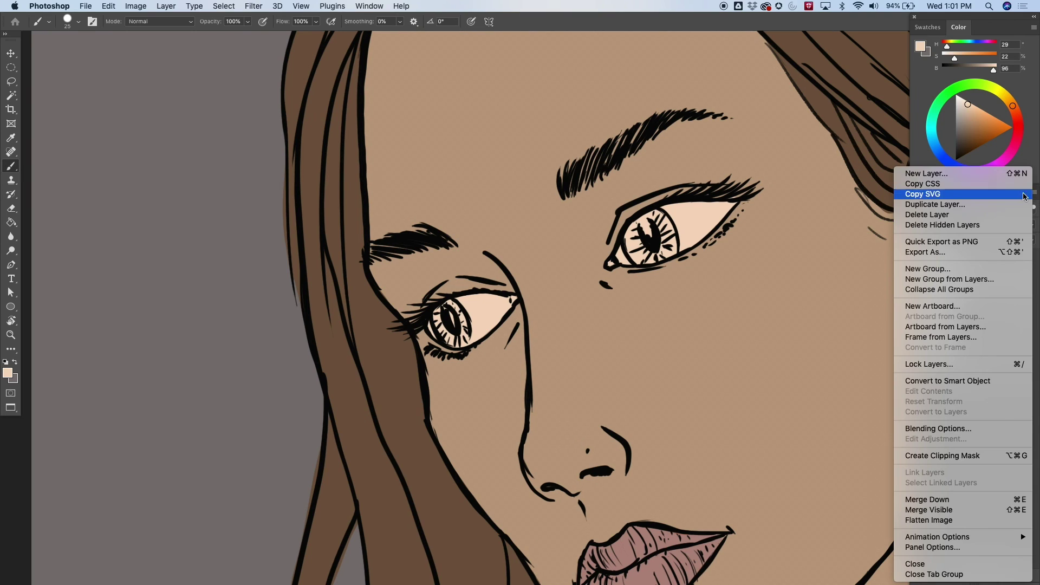
pyautogui.click(968, 174)
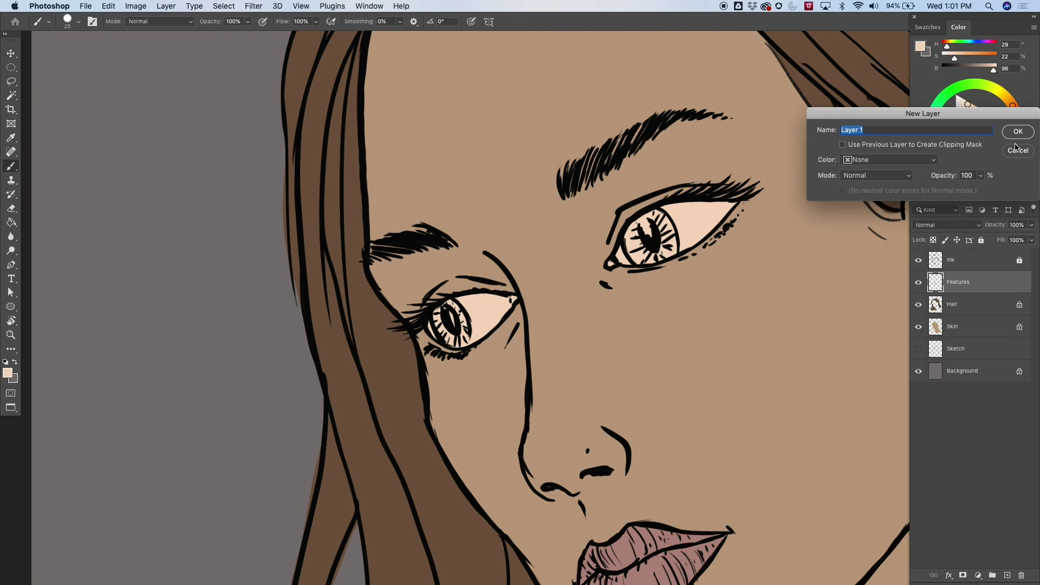
pyautogui.write('Details')
pyautogui.click(1023, 135)
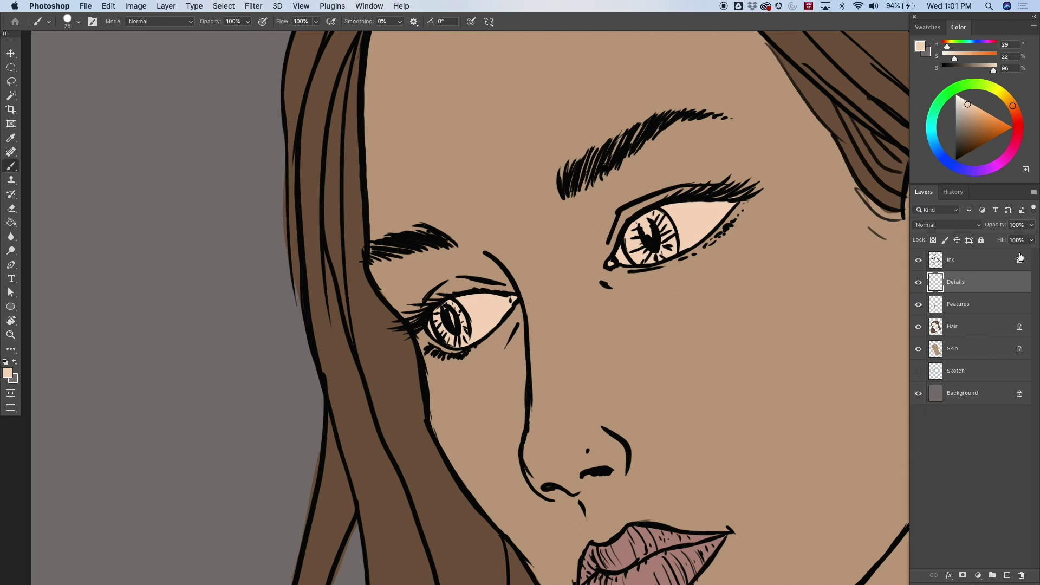
# Lock the transparent pixels of the Features layer and make Details the active layer
pyautogui.click(981, 314)
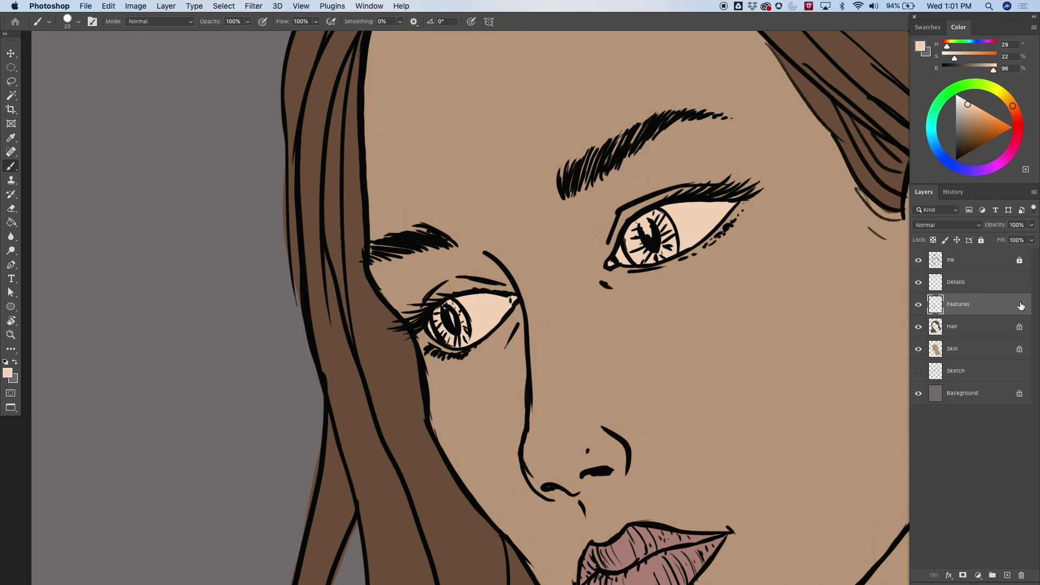
pyautogui.click(933, 240)
pyautogui.click(989, 294)
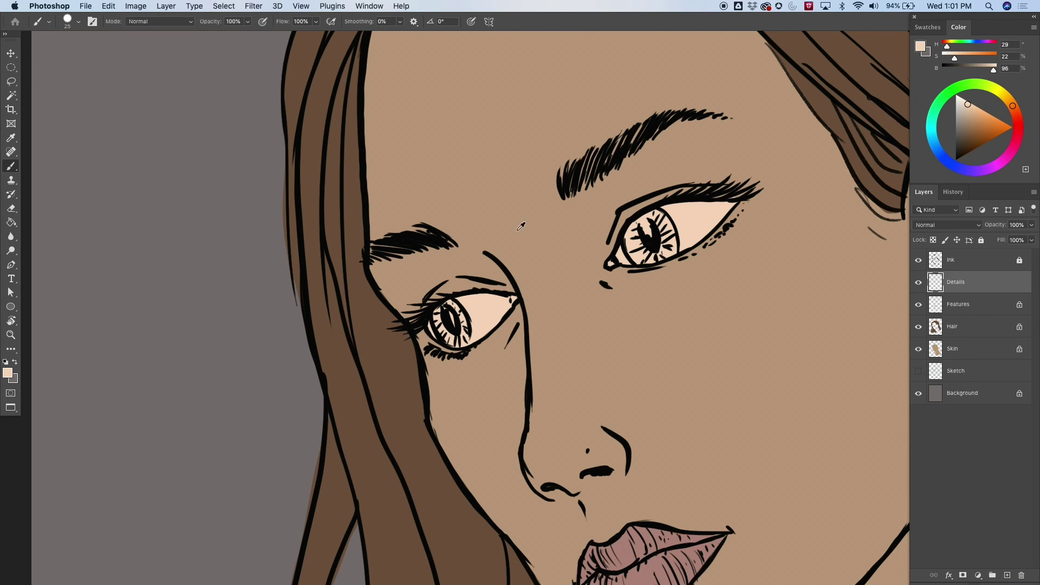
# Lighten the sampled hair brown to H 28, S 39, B 68 and paint it over both irises on the Details layer
pyautogui.keyDown('alt'); pyautogui.click(355, 162); pyautogui.keyUp('alt')
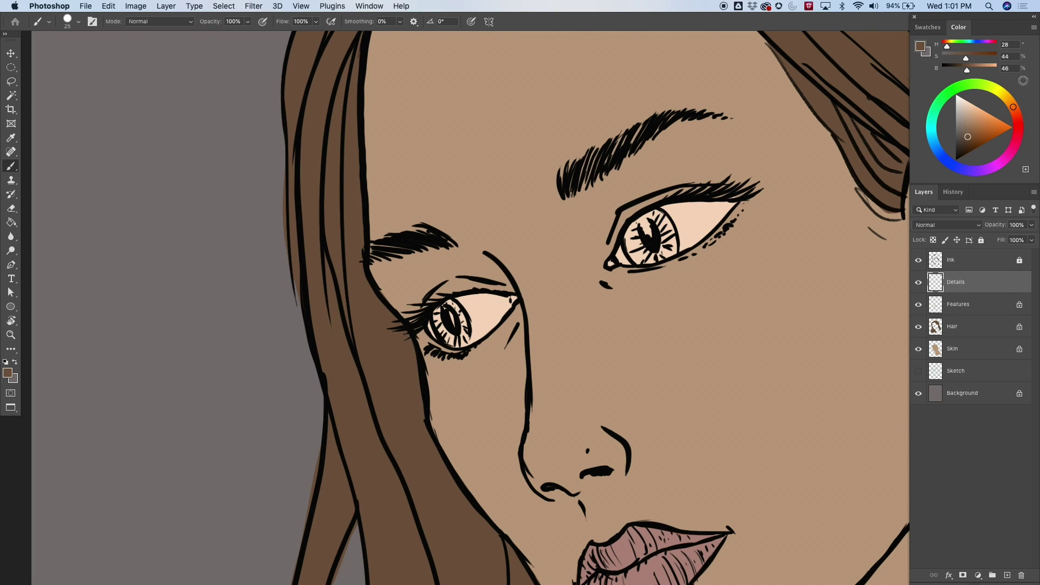
pyautogui.moveTo(970, 72); pyautogui.dragTo(979, 72)
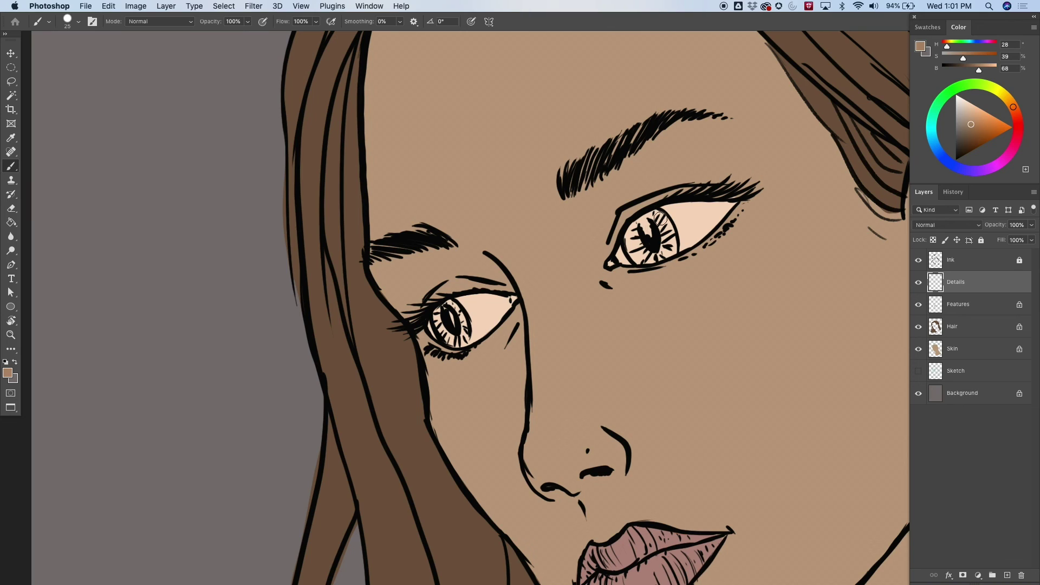
pyautogui.moveTo(650, 224)
pyautogui.mouseDown()
pyautogui.moveTo(640, 244)
pyautogui.moveTo(658, 239)
pyautogui.moveTo(638, 240)
pyautogui.mouseUp()
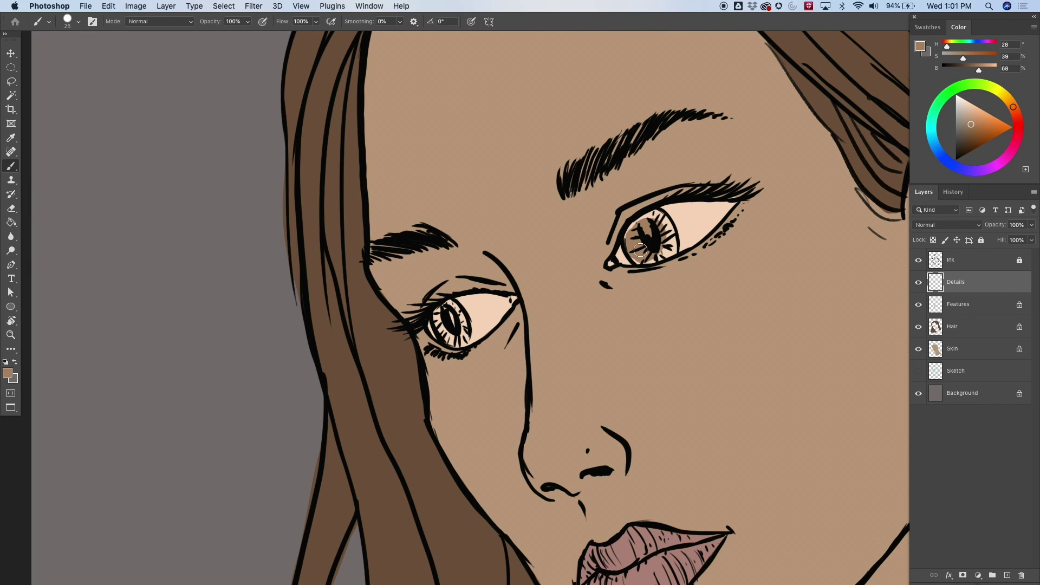
pyautogui.moveTo(639, 254)
pyautogui.mouseDown()
pyautogui.moveTo(666, 248)
pyautogui.moveTo(667, 236)
pyautogui.moveTo(674, 247)
pyautogui.moveTo(666, 222)
pyautogui.moveTo(631, 233)
pyautogui.moveTo(660, 216)
pyautogui.moveTo(672, 244)
pyautogui.moveTo(634, 248)
pyautogui.mouseUp()
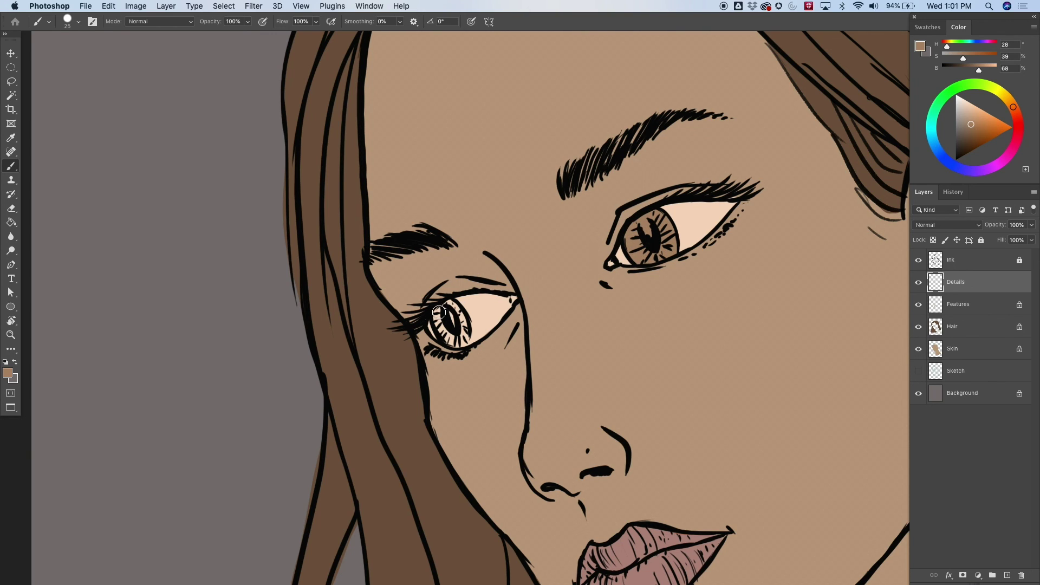
pyautogui.moveTo(440, 312)
pyautogui.mouseDown()
pyautogui.moveTo(455, 306)
pyautogui.moveTo(440, 331)
pyautogui.moveTo(454, 344)
pyautogui.moveTo(453, 307)
pyautogui.moveTo(462, 341)
pyautogui.moveTo(447, 304)
pyautogui.moveTo(439, 314)
pyautogui.moveTo(461, 344)
pyautogui.moveTo(453, 334)
pyautogui.mouseUp()
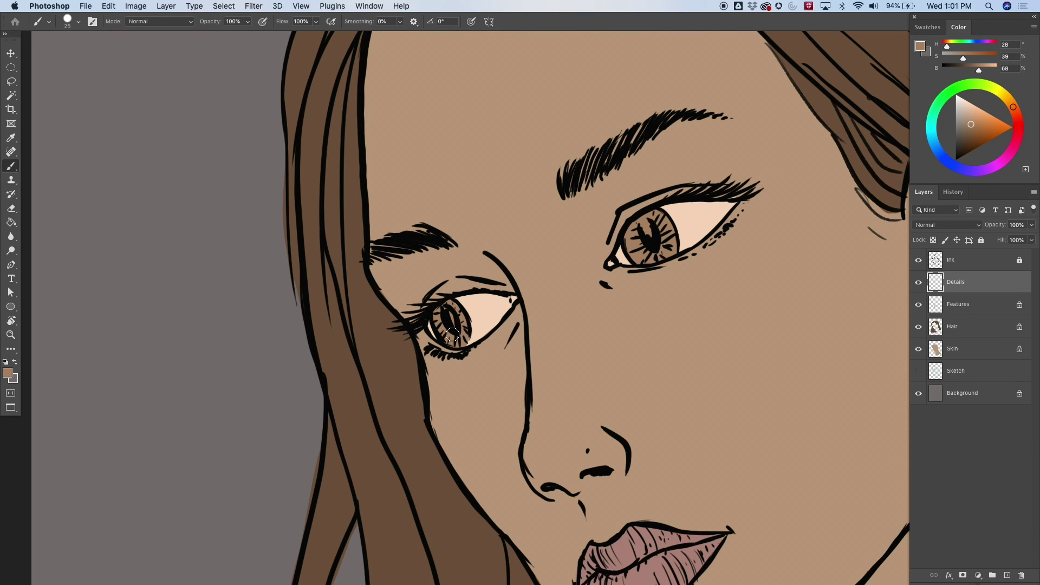
# Review the flat colours of the portrait up close and as a whole
pyautogui.scroll(-10, 452, 335)
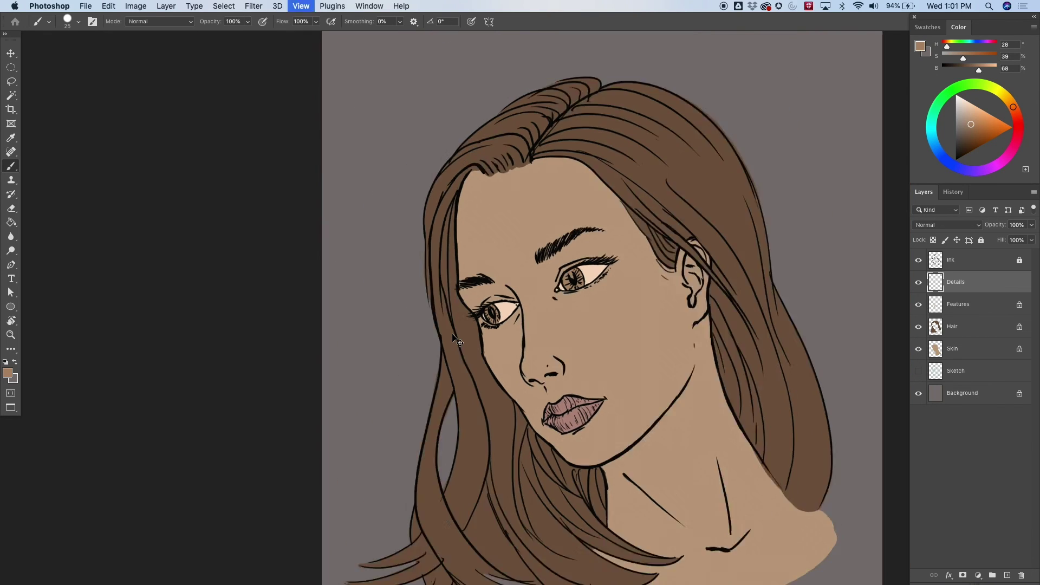
pyautogui.scroll(4, 454, 339)
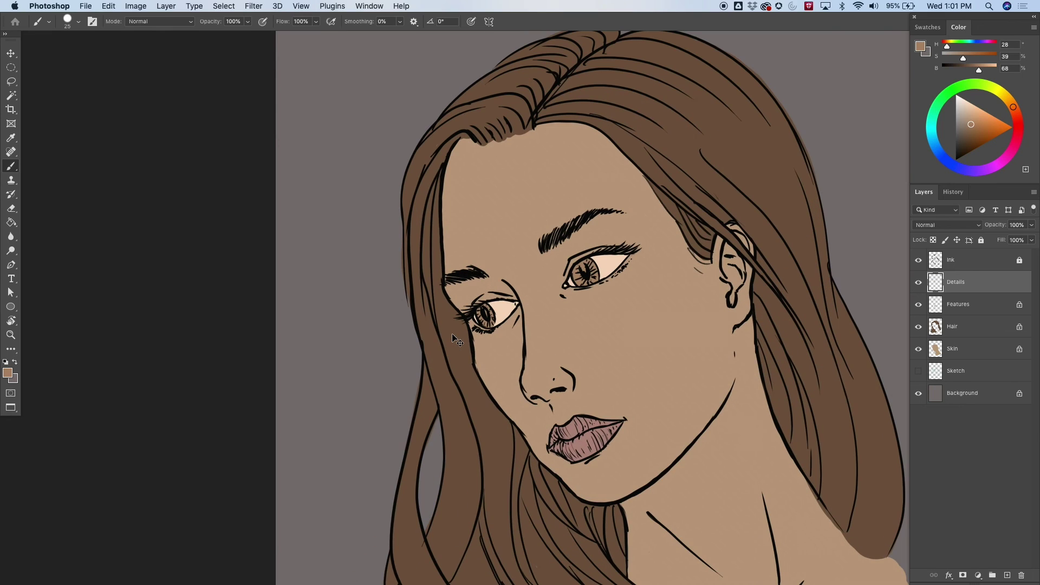
pyautogui.scroll(2, 454, 339)
pyautogui.scroll(-3, 455, 338)
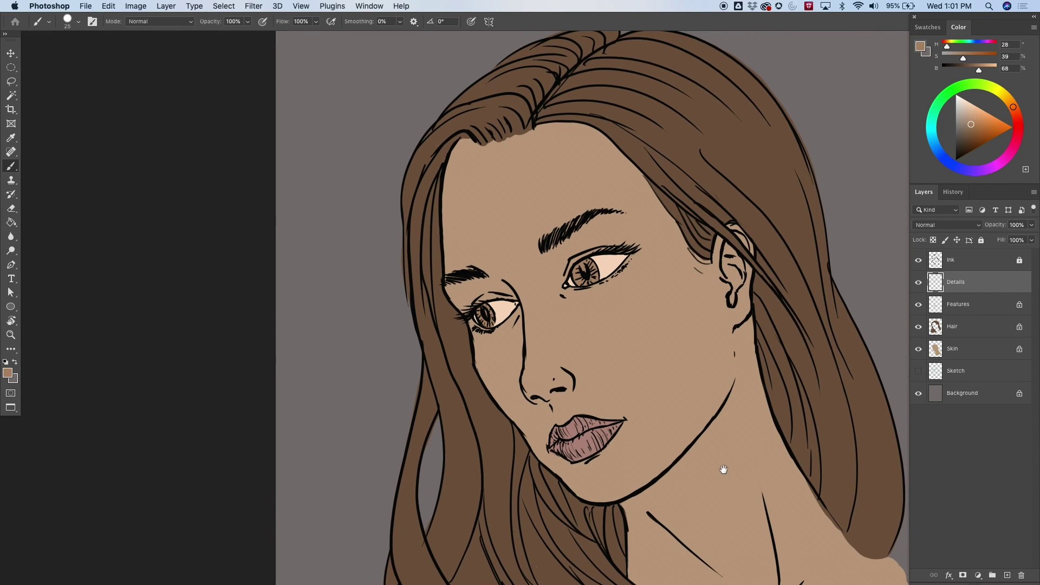
pyautogui.moveTo(724, 470); pyautogui.dragTo(614, 413)
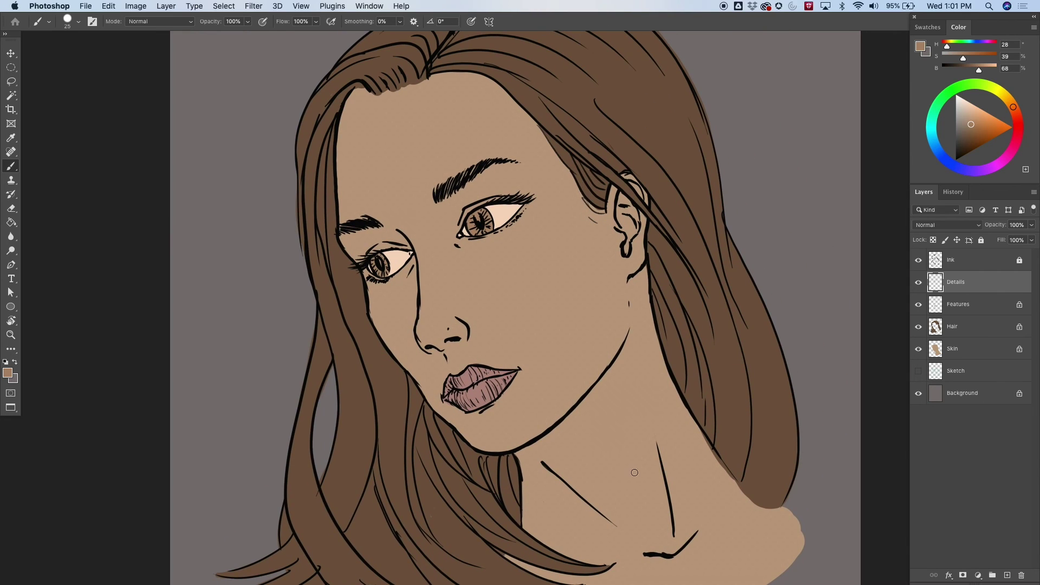
pyautogui.hotkey('ctrl', '0')
pyautogui.hotkey('ctrl', '+')
pyautogui.hotkey('ctrl', '-')
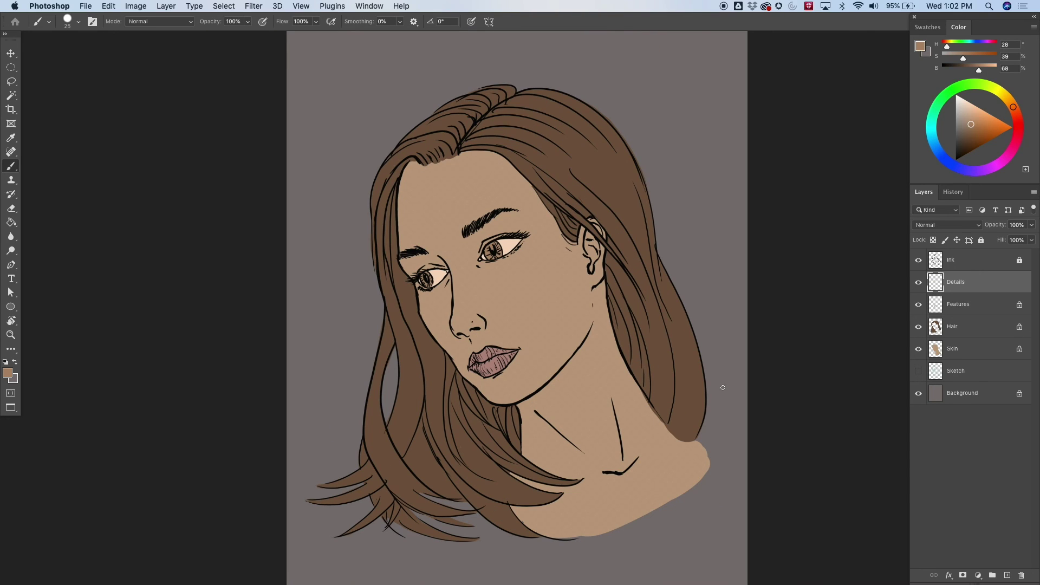